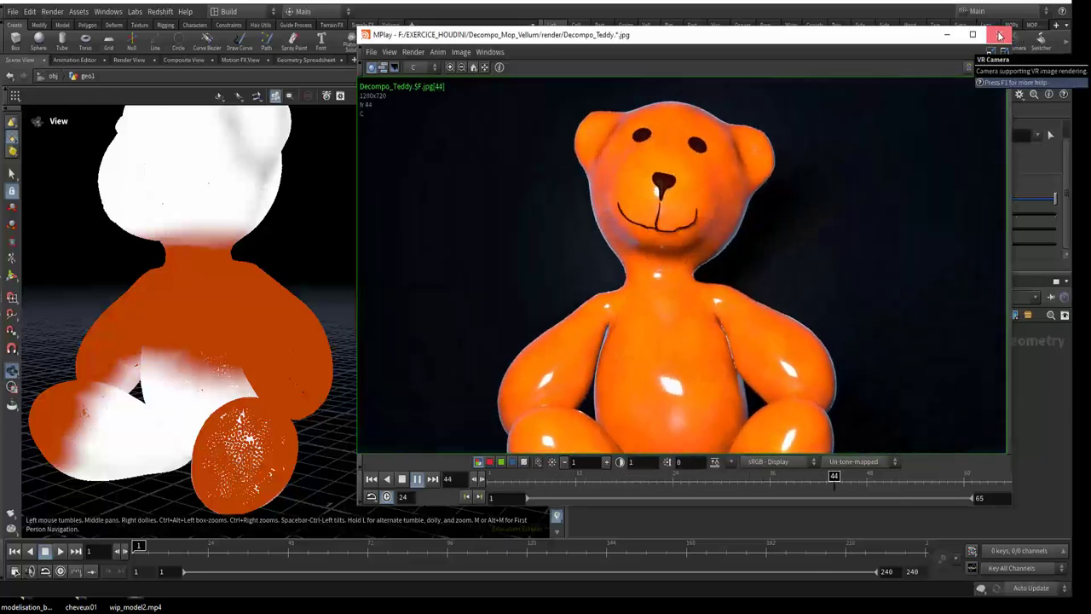
# Close the Decompo_Teddy flipbook to return to the geo1 network.
pyautogui.click(999, 36)
# Display object_merge1's merged teddy geometry in the viewport.
pyautogui.moveTo(741, 390); pyautogui.dragTo(808, 438, button='middle')
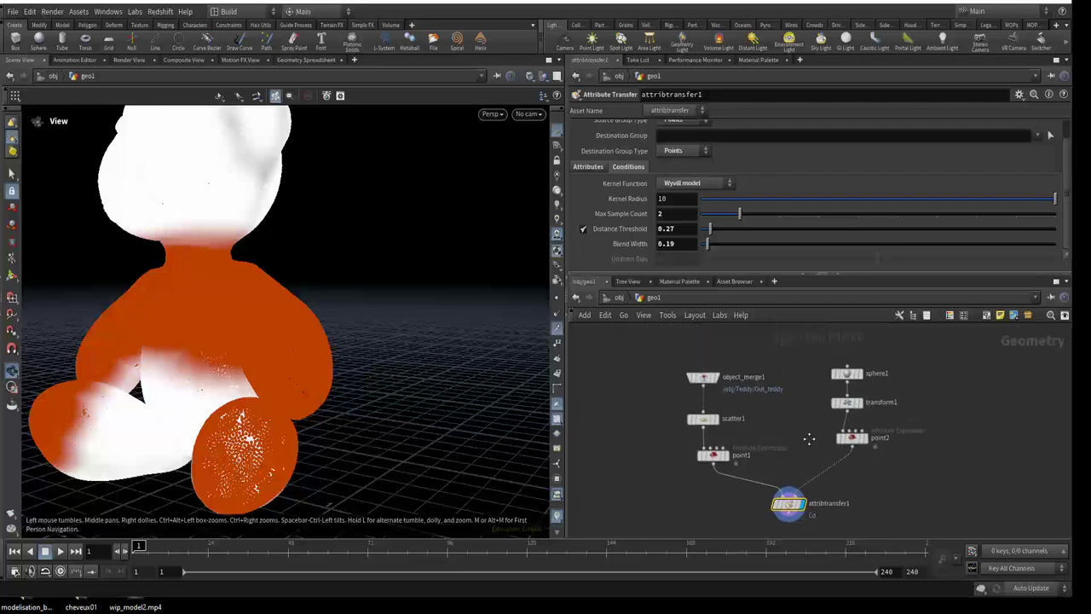
pyautogui.scroll(2, 808, 436)
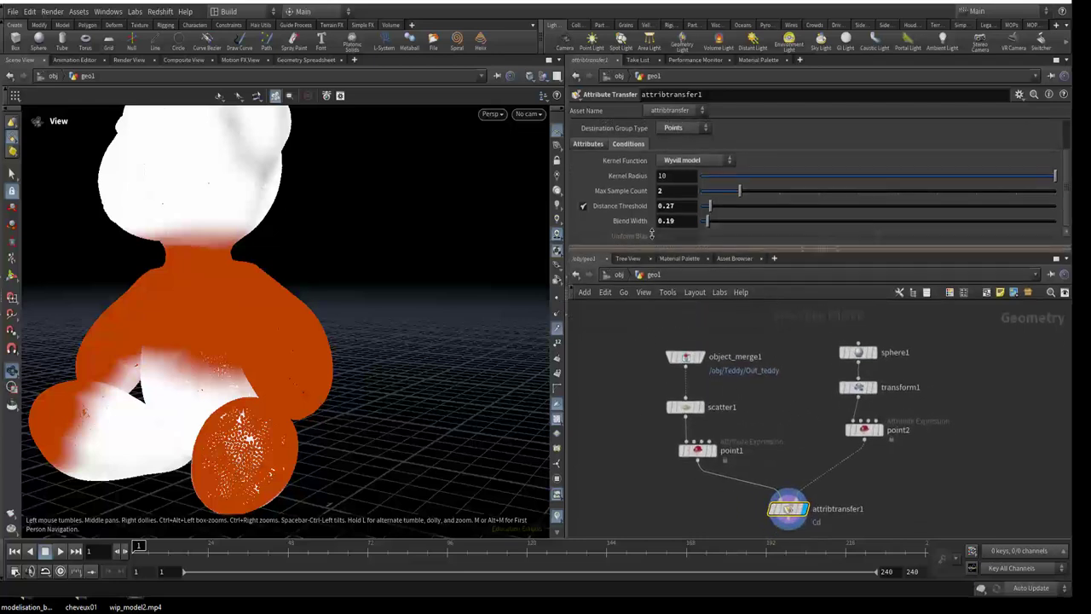
pyautogui.moveTo(650, 273); pyautogui.dragTo(650, 233)
pyautogui.scroll(2, 652, 354)
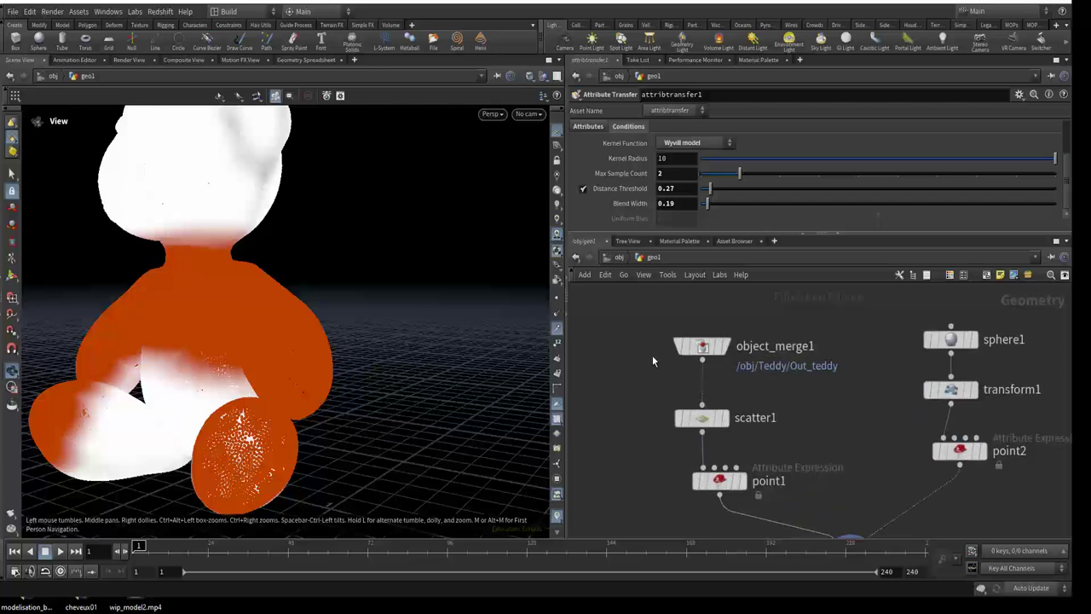
pyautogui.click(723, 347)
pyautogui.moveTo(338, 339)
pyautogui.mouseDown()
pyautogui.moveTo(451, 329)
pyautogui.moveTo(414, 347)
pyautogui.mouseUp()
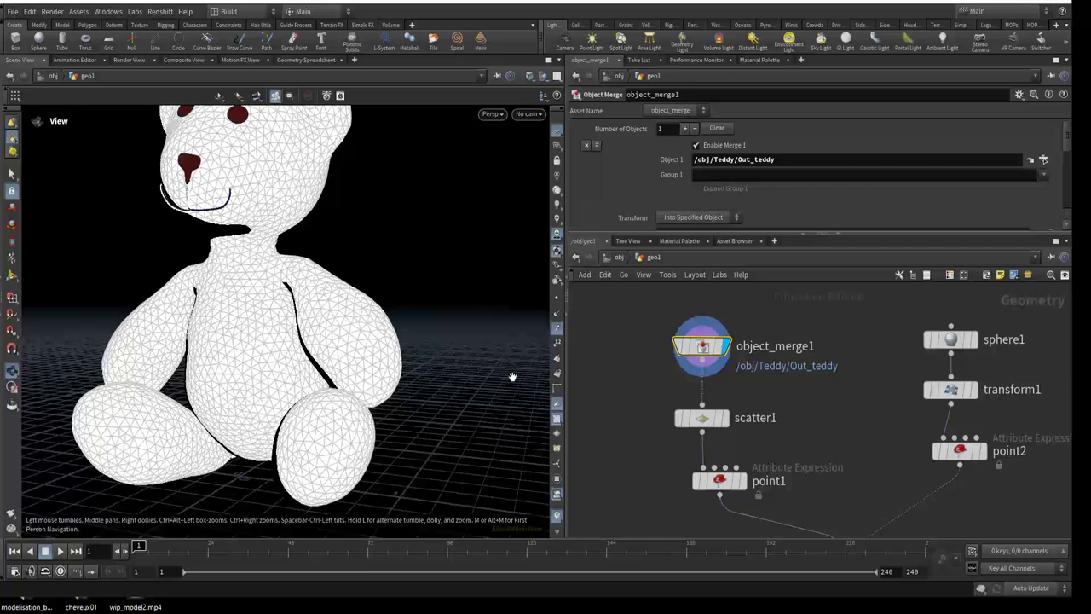
# Display scatter1's 57493 scattered points and orbit to a front view of the teddy.
pyautogui.click(712, 424)
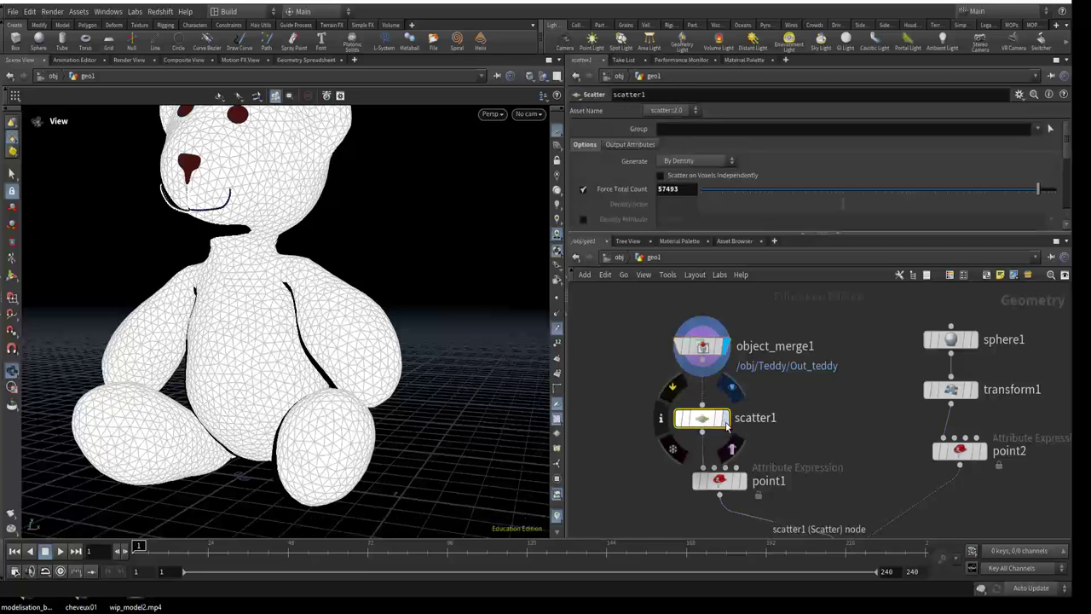
pyautogui.click(725, 421)
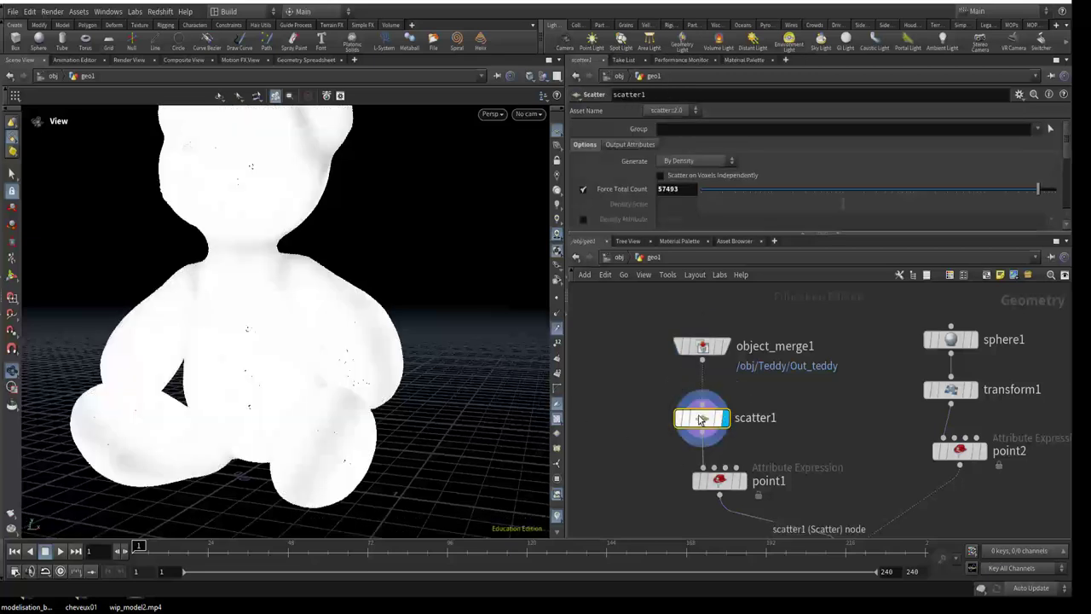
pyautogui.moveTo(340, 357); pyautogui.dragTo(571, 359, button='right')
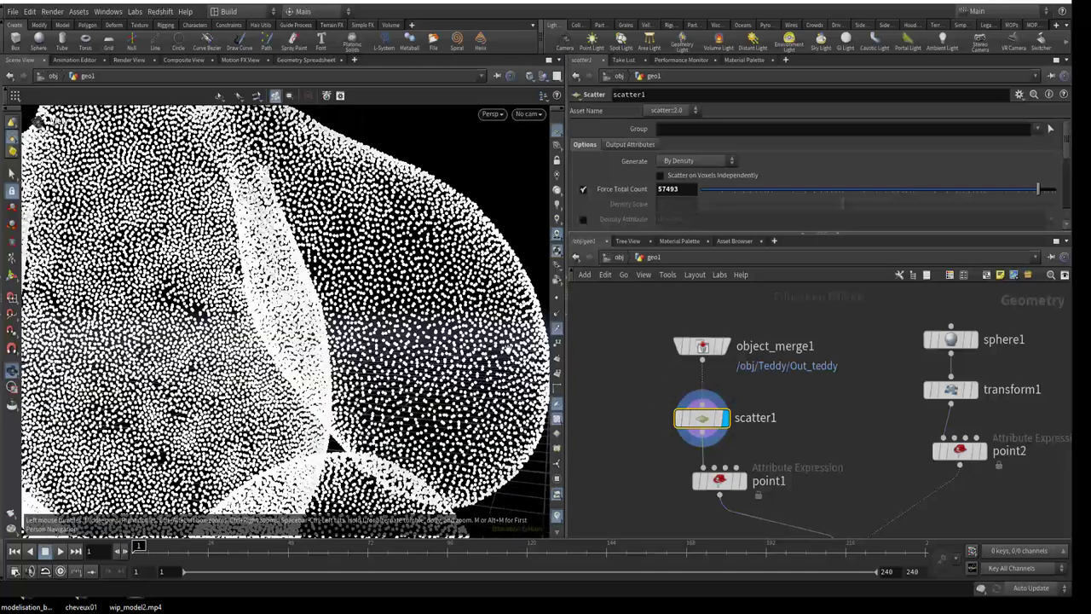
pyautogui.press('h')
pyautogui.moveTo(450, 337); pyautogui.dragTo(512, 341, button='right')
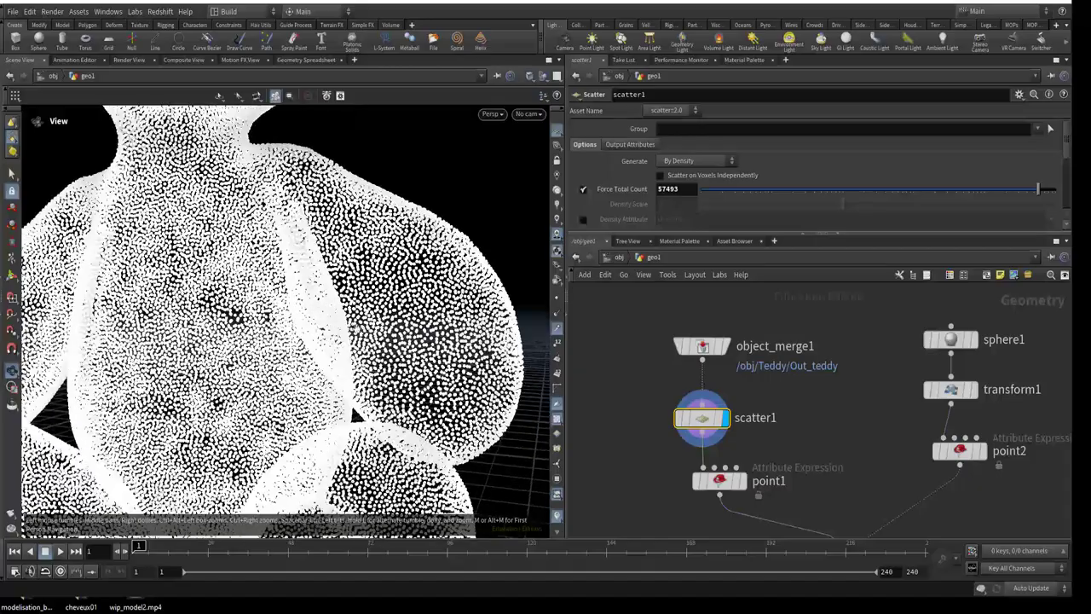
pyautogui.moveTo(255, 344); pyautogui.dragTo(227, 329)
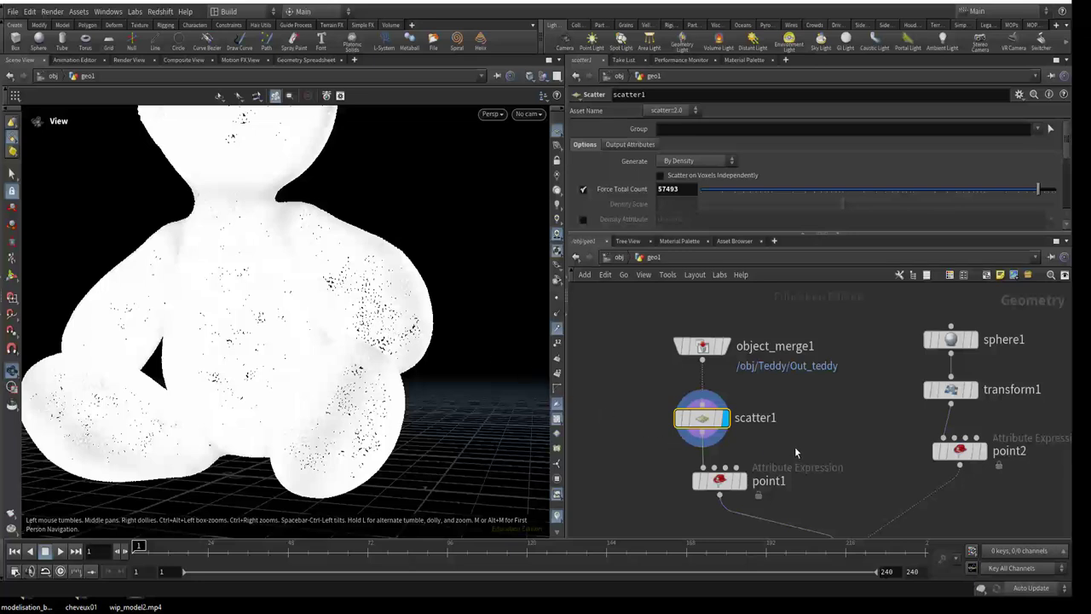
pyautogui.moveTo(794, 446); pyautogui.dragTo(744, 413, button='middle')
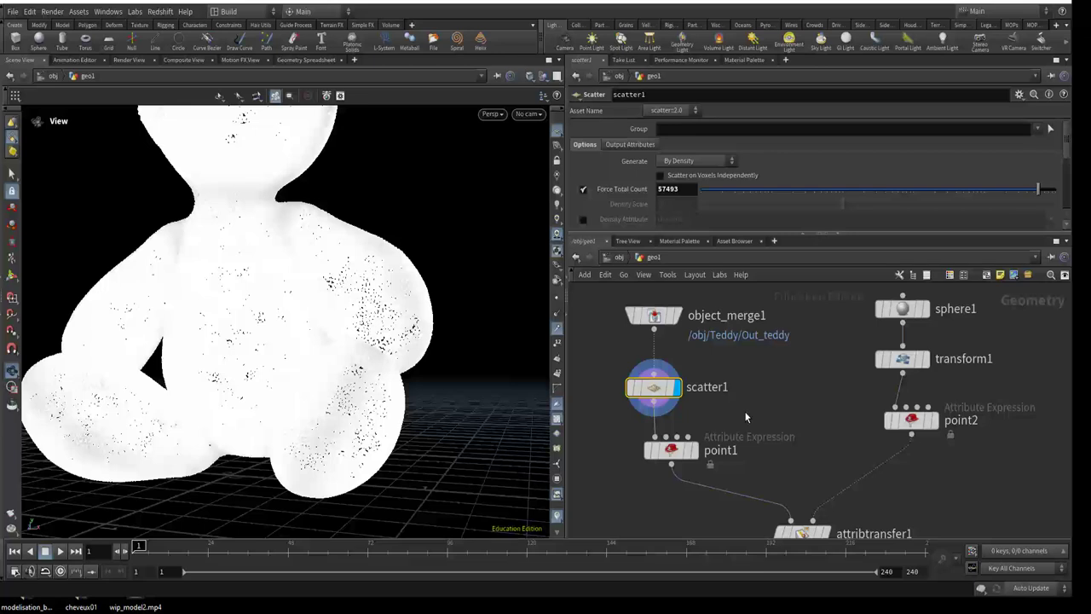
# Set point1's Color (Cd) to a Constant Value of brown 4C2F13 (0.3, 0.1875, 0.075).
pyautogui.moveTo(672, 458); pyautogui.dragTo(672, 468)
pyautogui.click(674, 457)
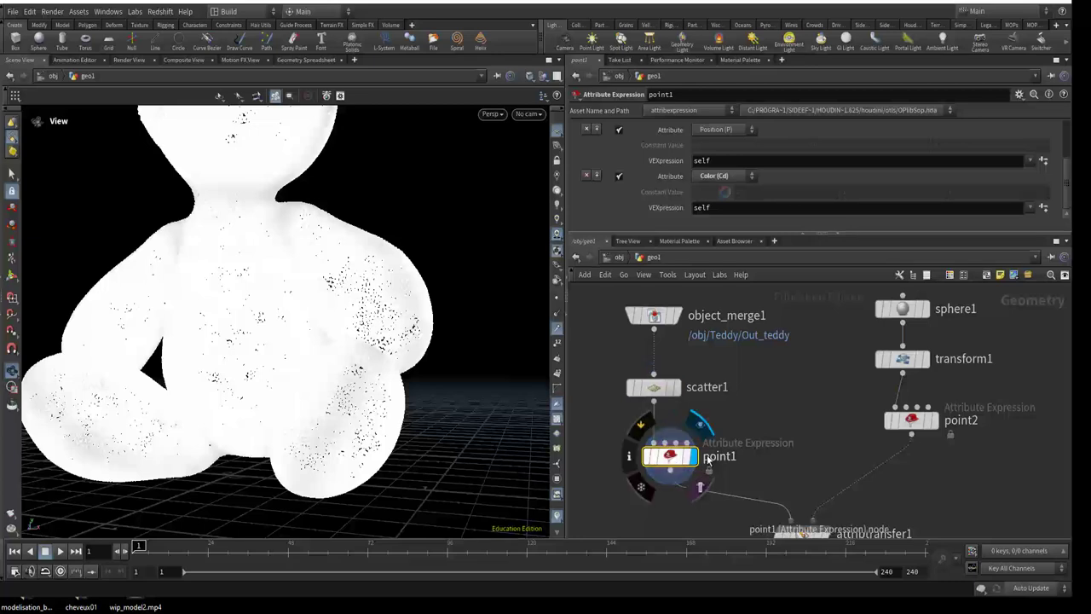
pyautogui.scroll(2, 715, 206)
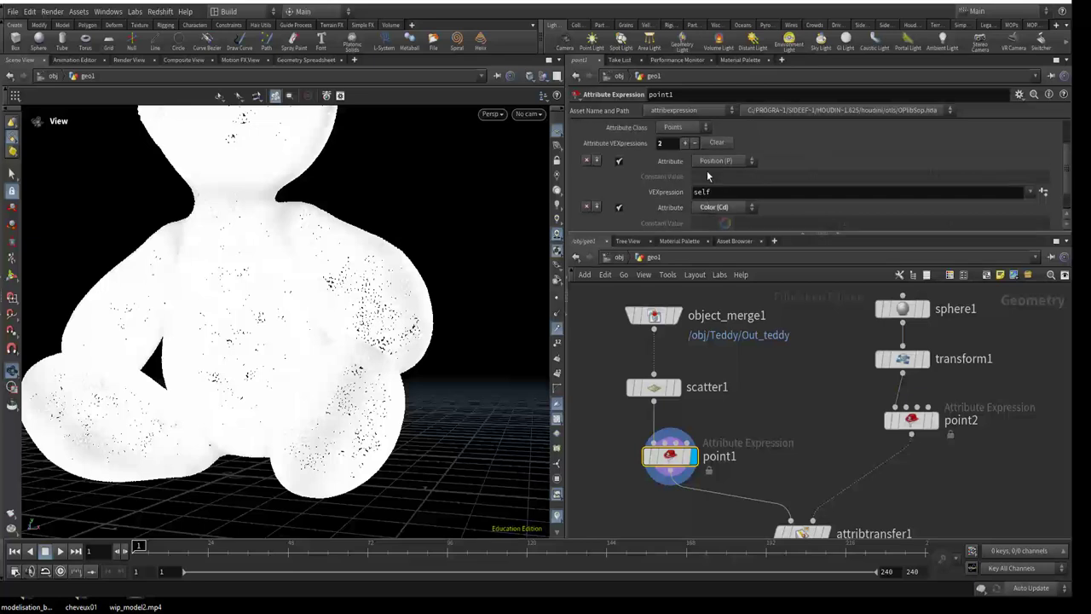
pyautogui.scroll(3, 708, 192)
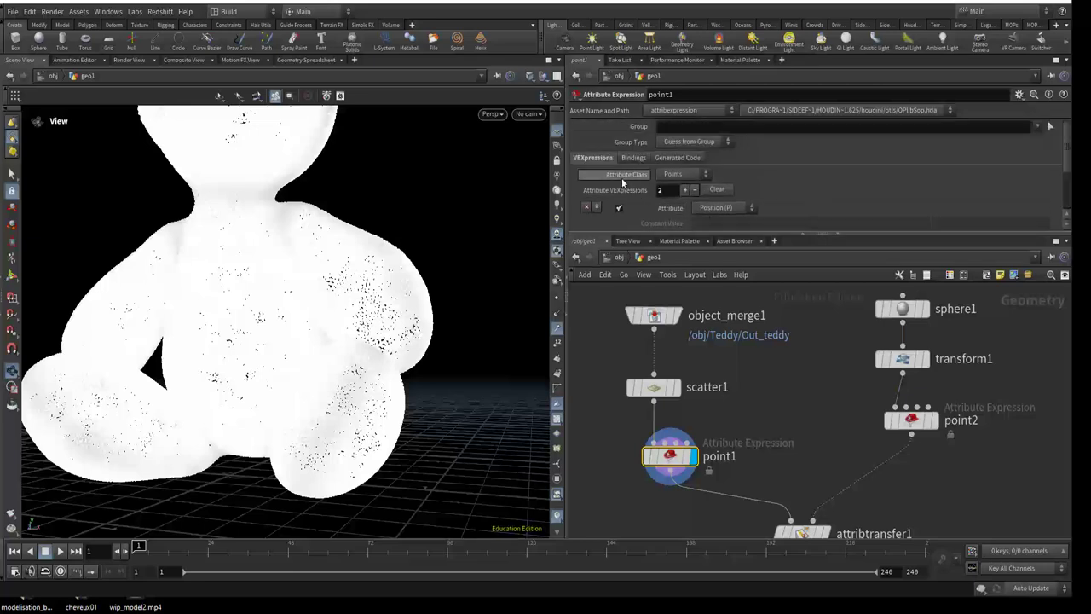
pyautogui.scroll(-1, 786, 184)
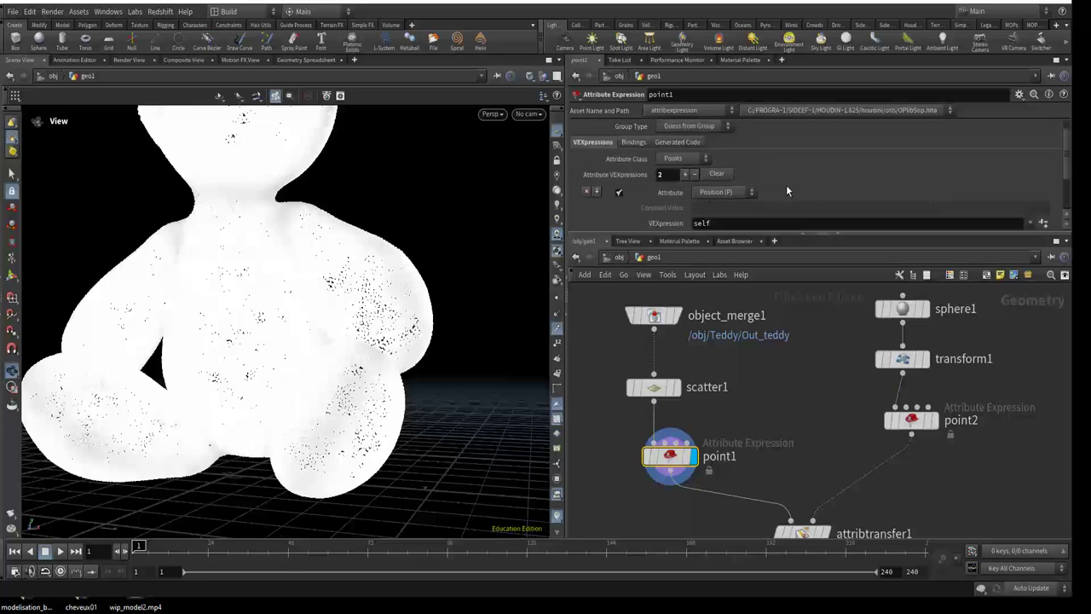
pyautogui.scroll(-2, 746, 176)
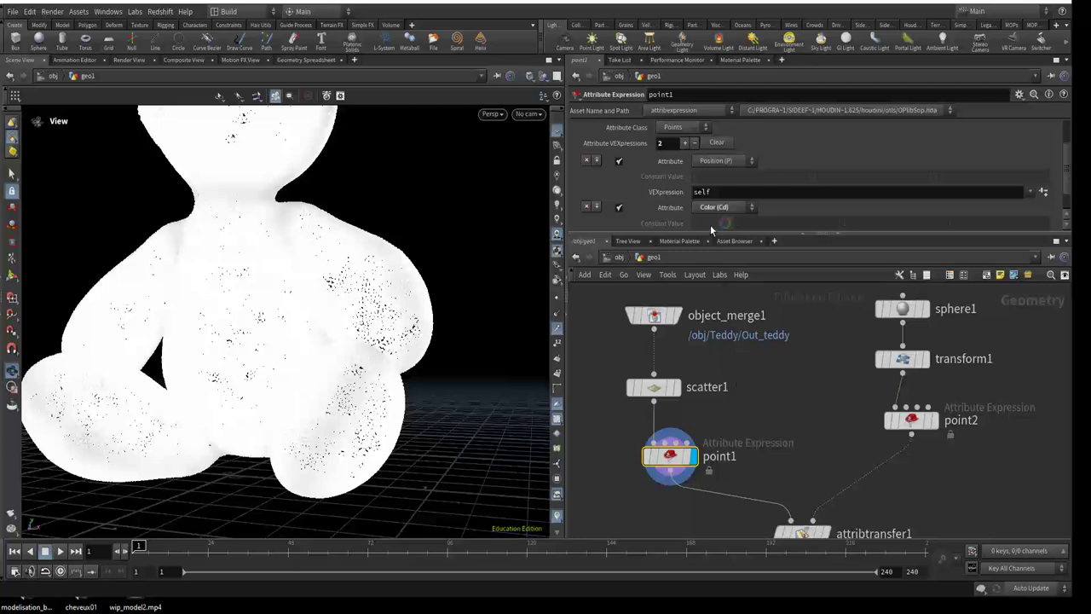
pyautogui.scroll(-1, 710, 217)
pyautogui.scroll(-1, 711, 219)
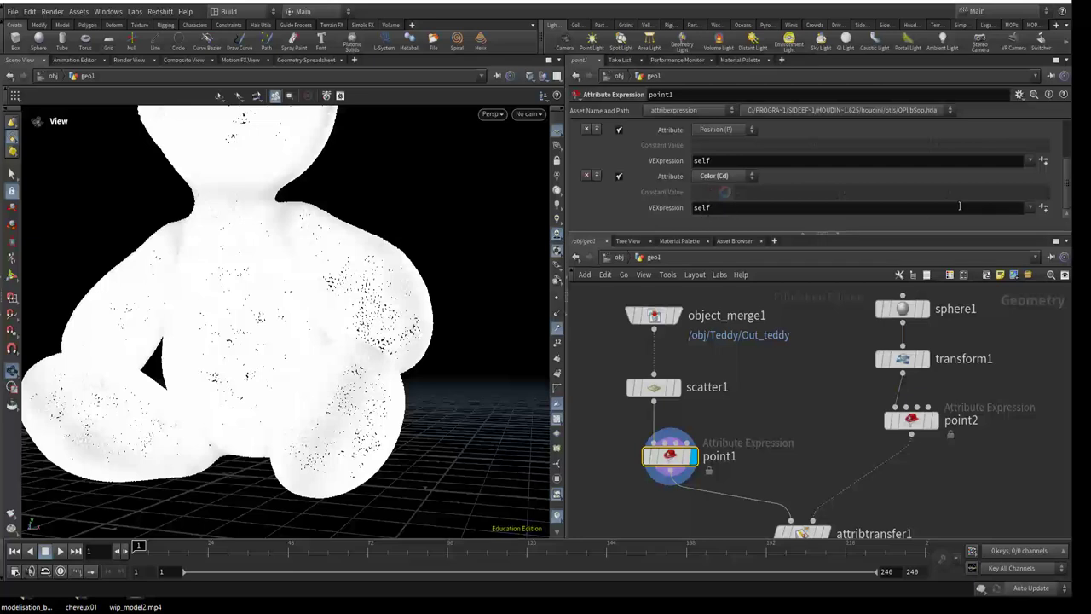
pyautogui.click(1030, 208)
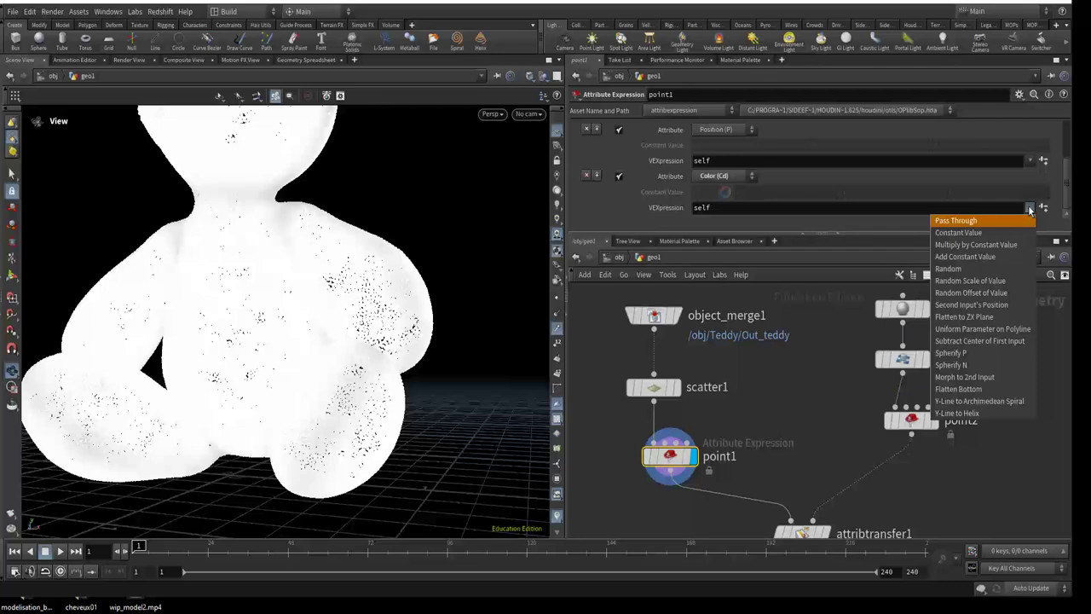
pyautogui.click(990, 233)
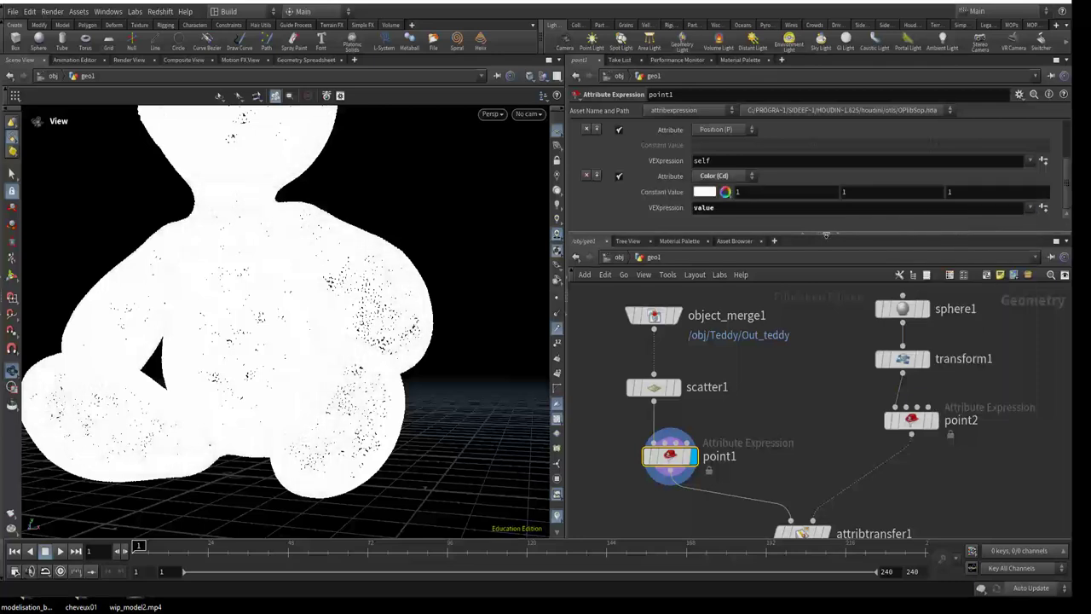
pyautogui.click(703, 193)
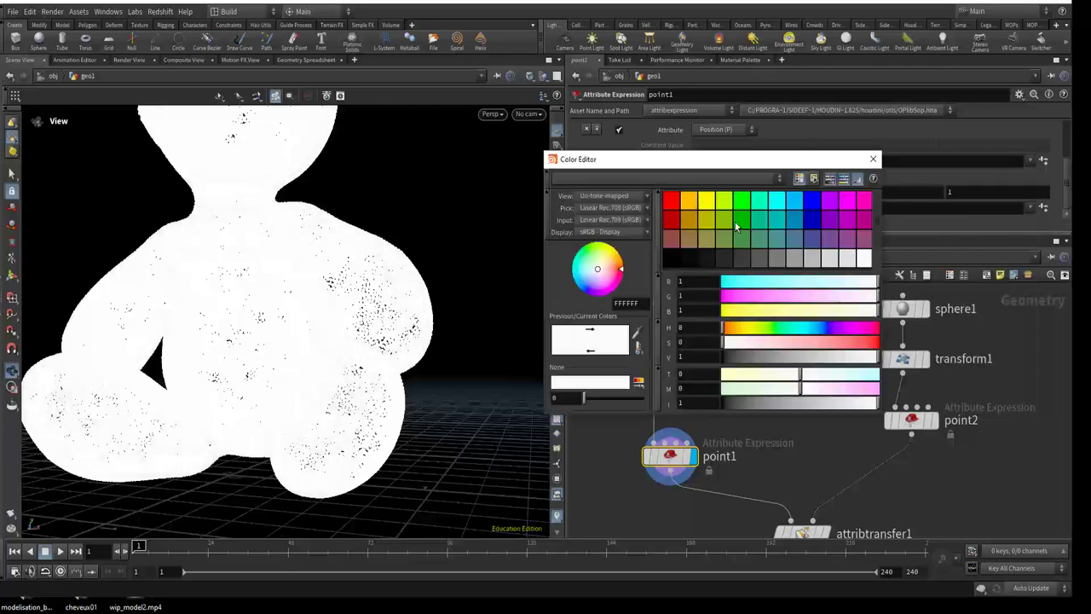
pyautogui.click(689, 244)
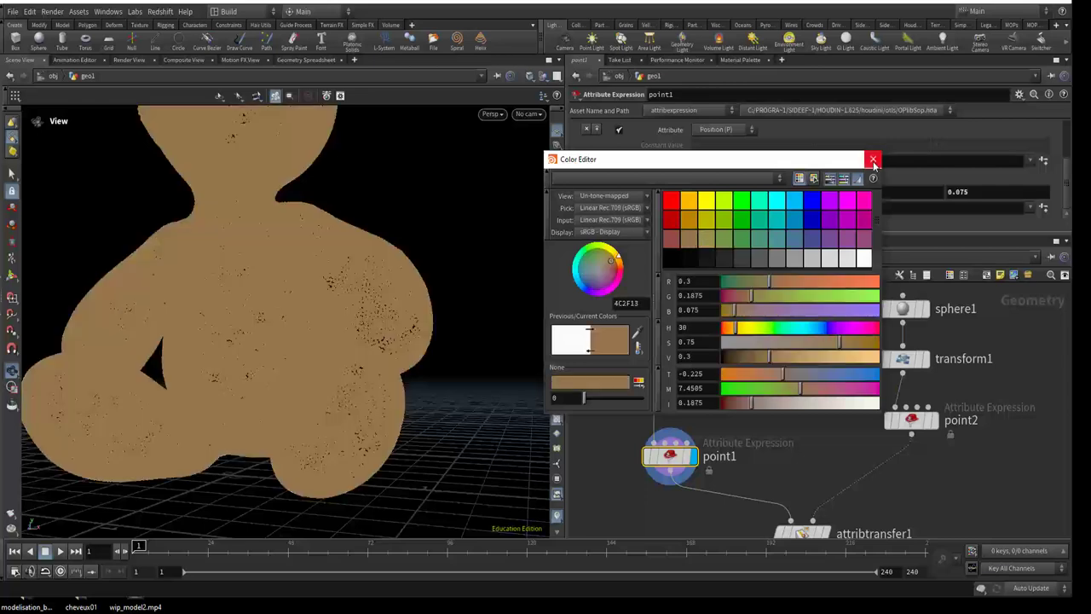
pyautogui.click(873, 160)
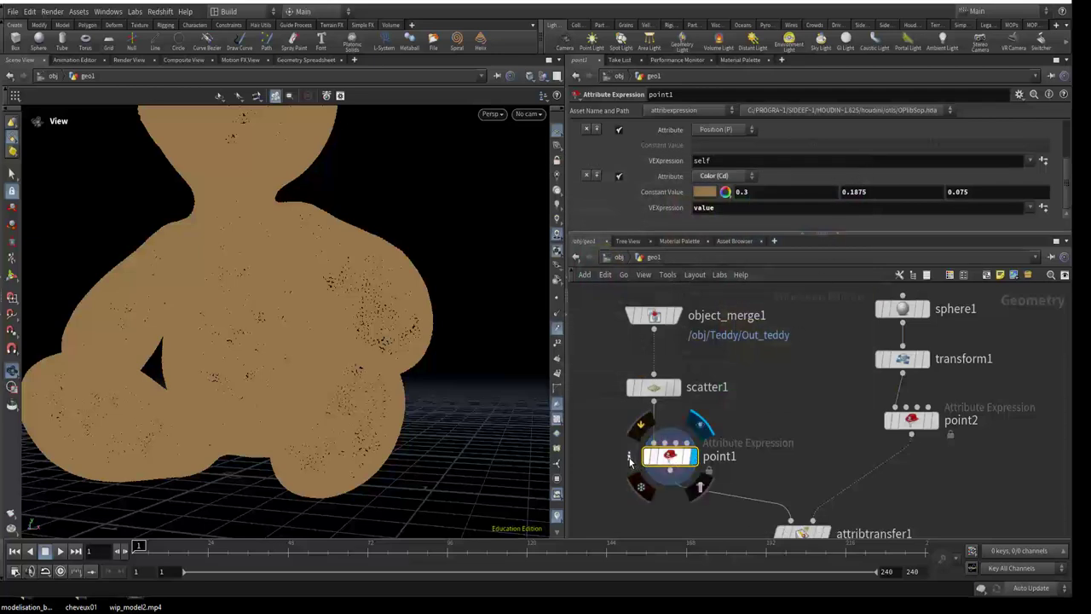
pyautogui.click(629, 460)
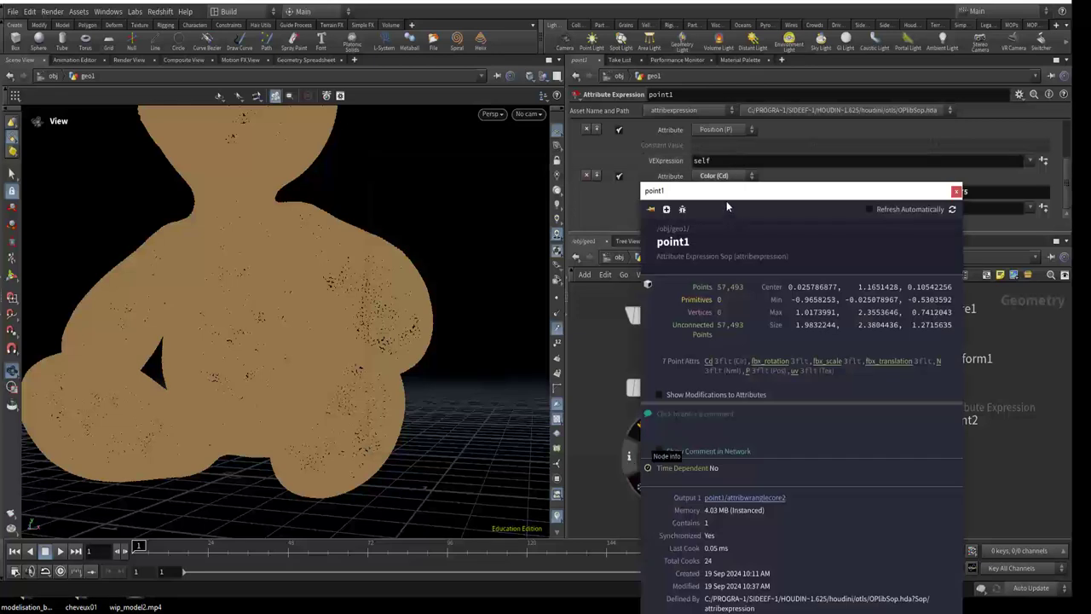
pyautogui.moveTo(727, 206); pyautogui.dragTo(688, 171)
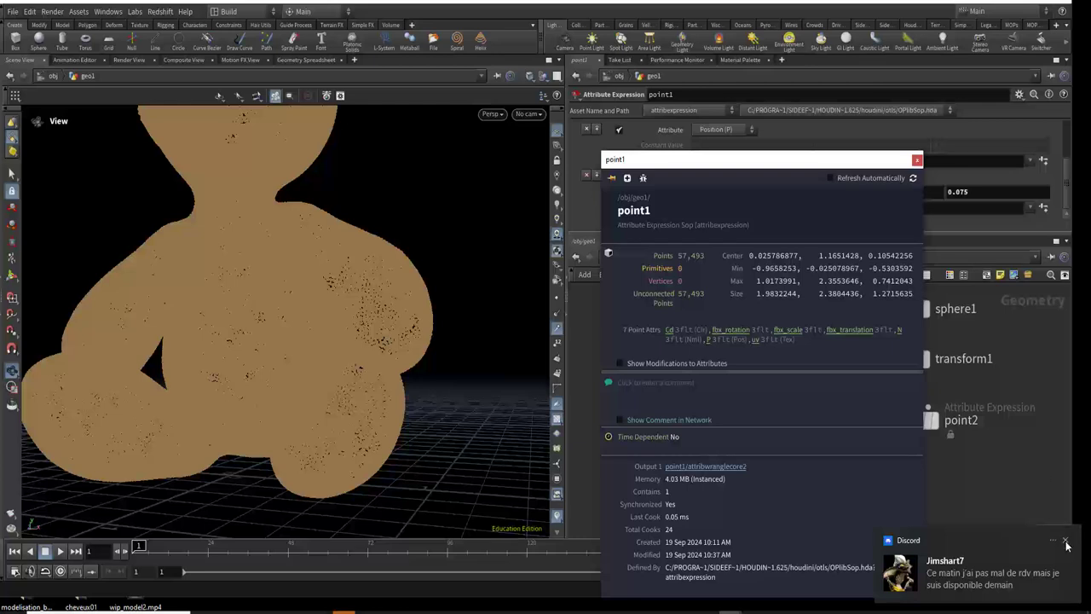
pyautogui.click(1064, 542)
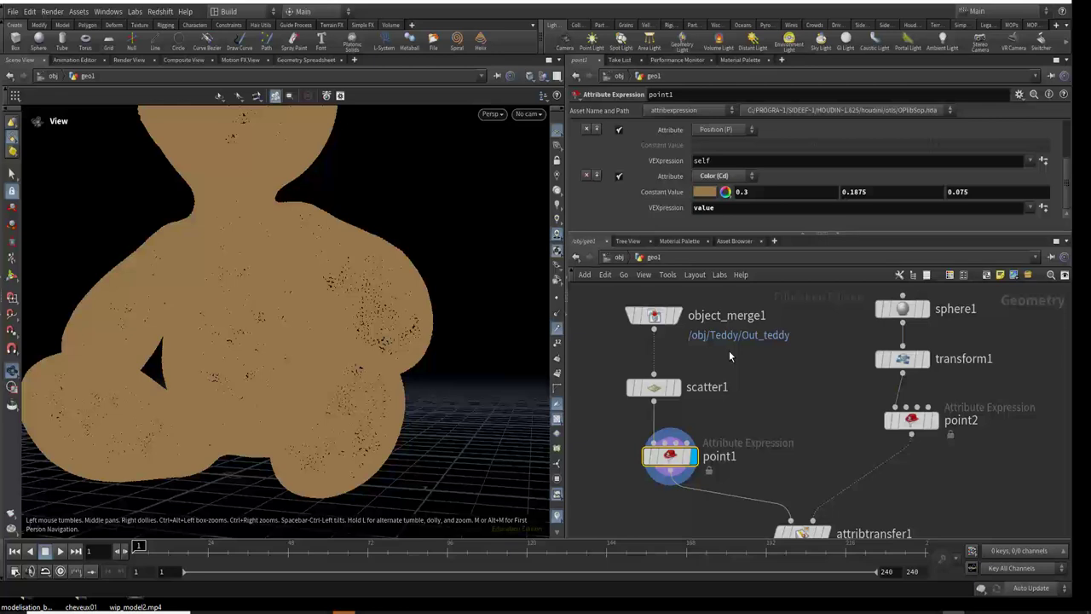
pyautogui.moveTo(670, 457)
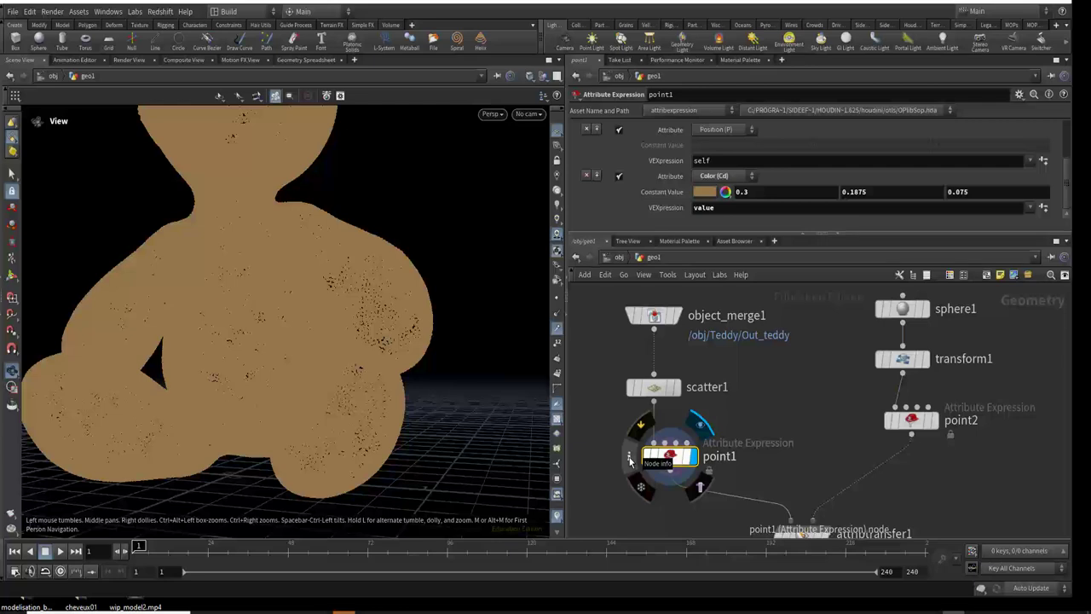
pyautogui.click(629, 459)
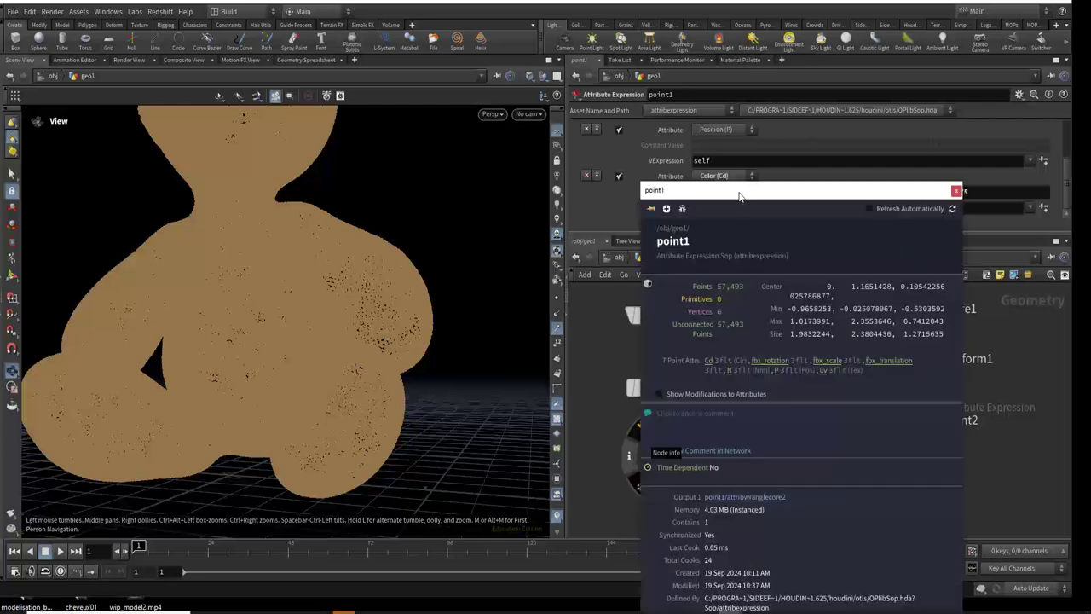
pyautogui.moveTo(739, 195); pyautogui.dragTo(644, 106)
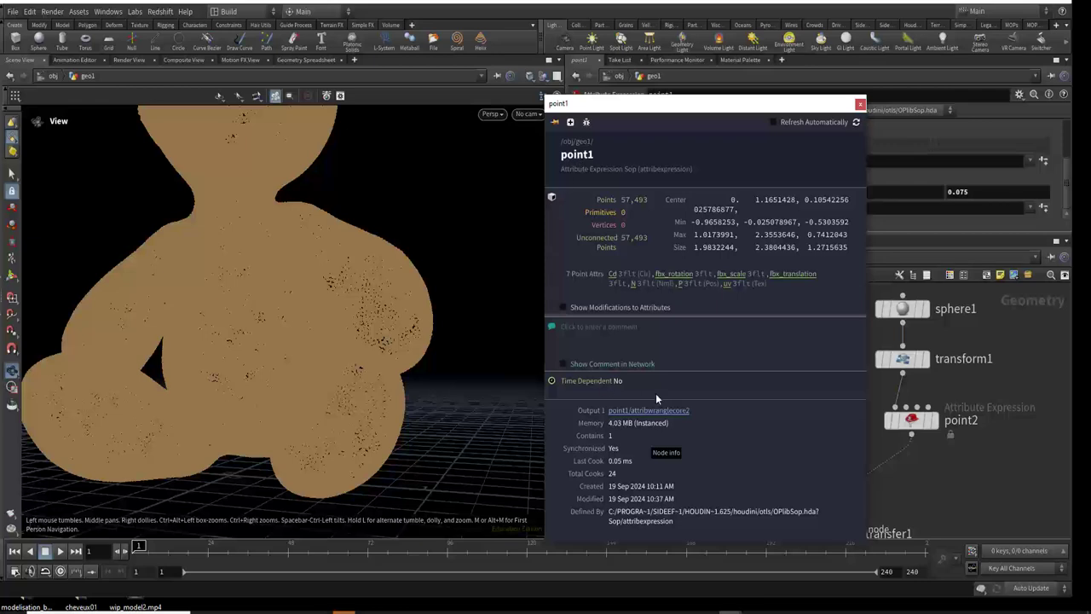
pyautogui.click(860, 104)
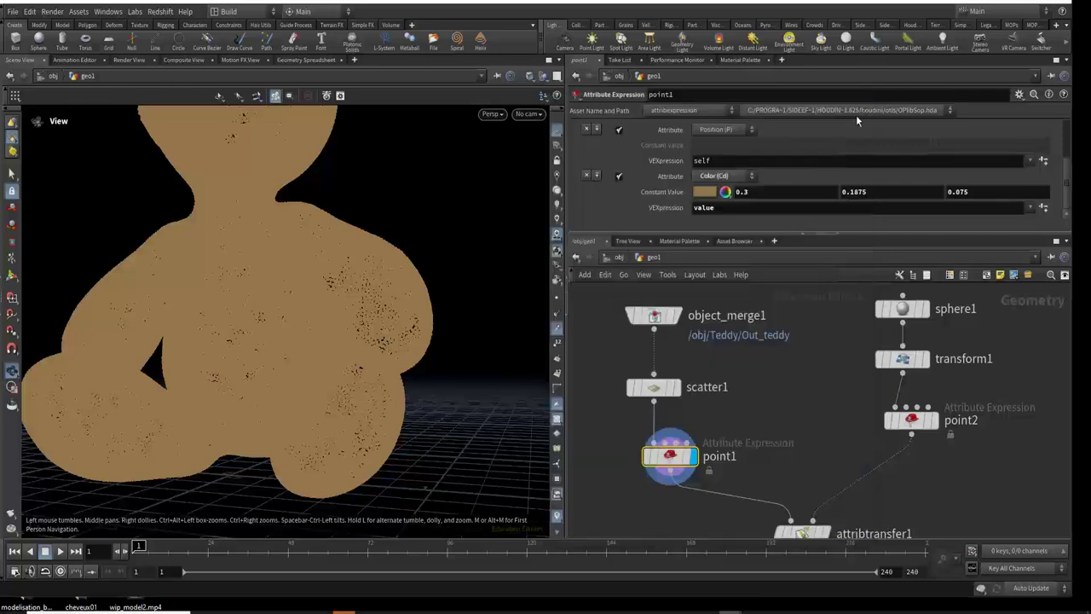
pyautogui.click(309, 61)
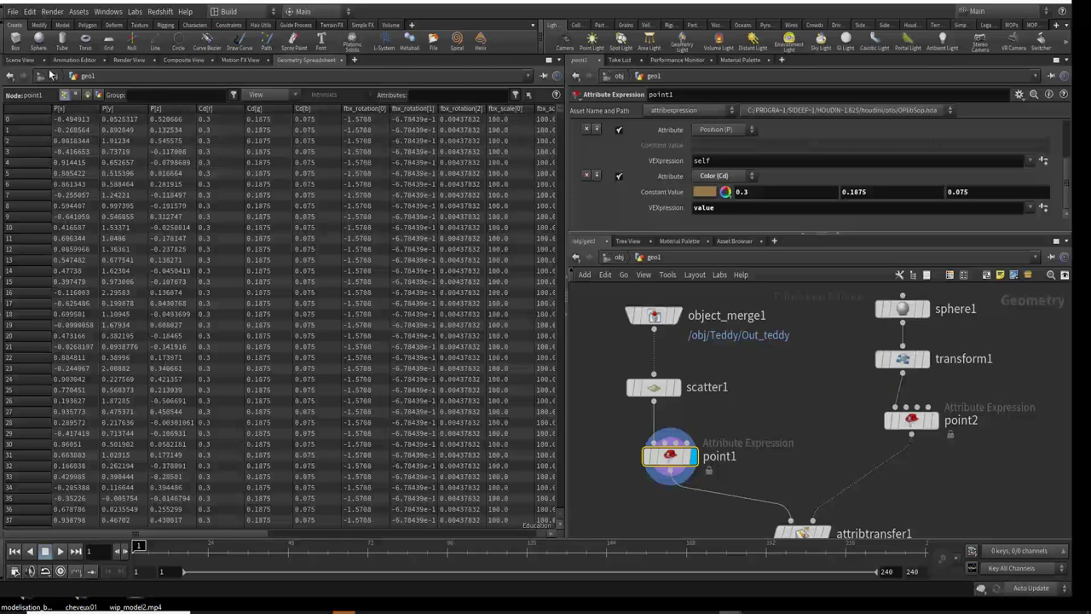
pyautogui.click(24, 61)
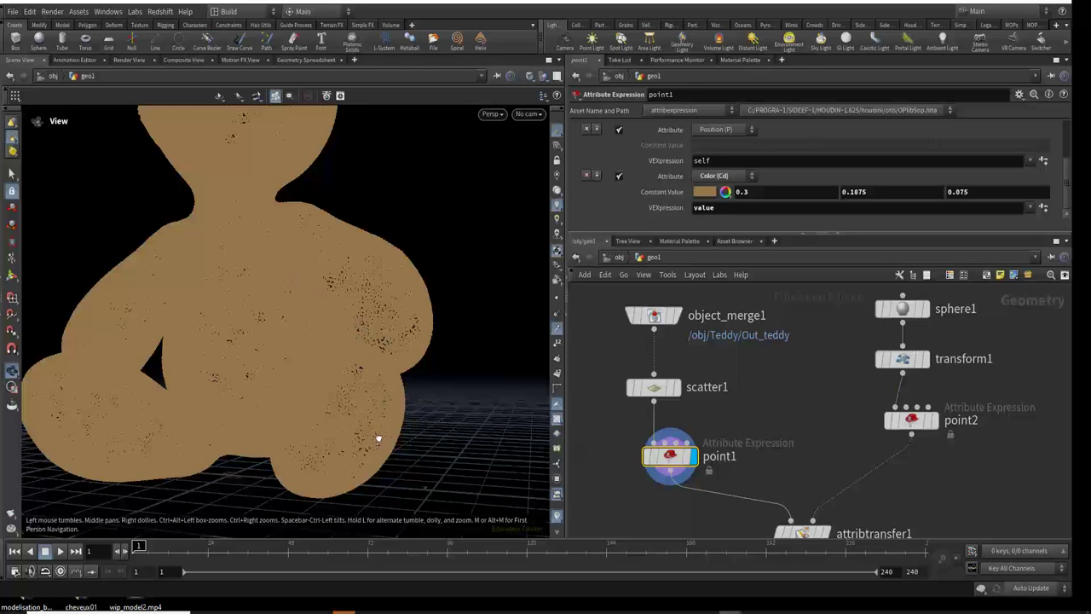
pyautogui.moveTo(378, 438); pyautogui.dragTo(358, 453)
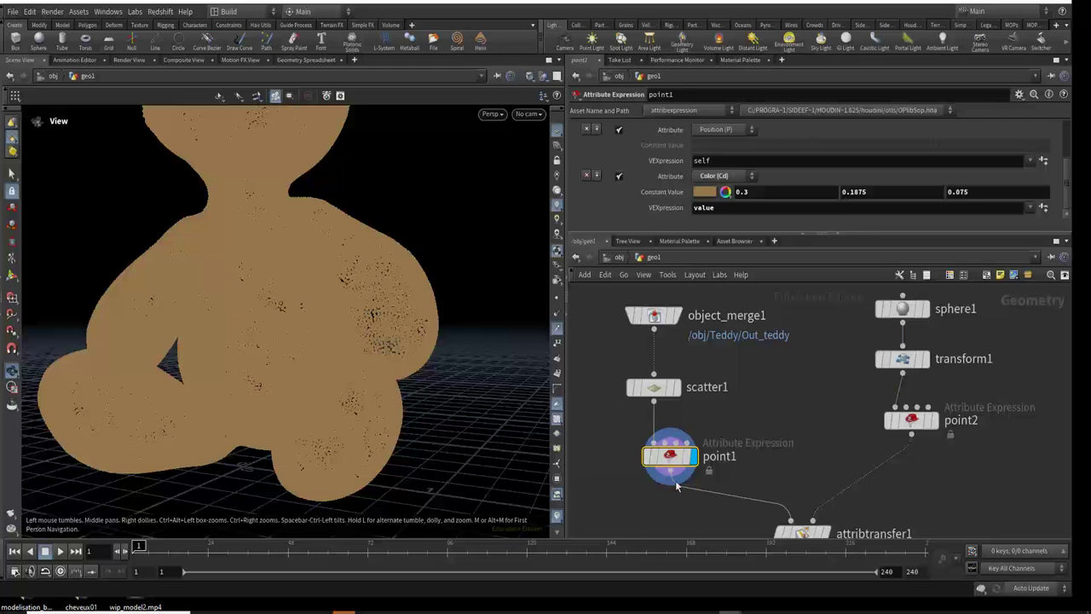
pyautogui.moveTo(670, 457)
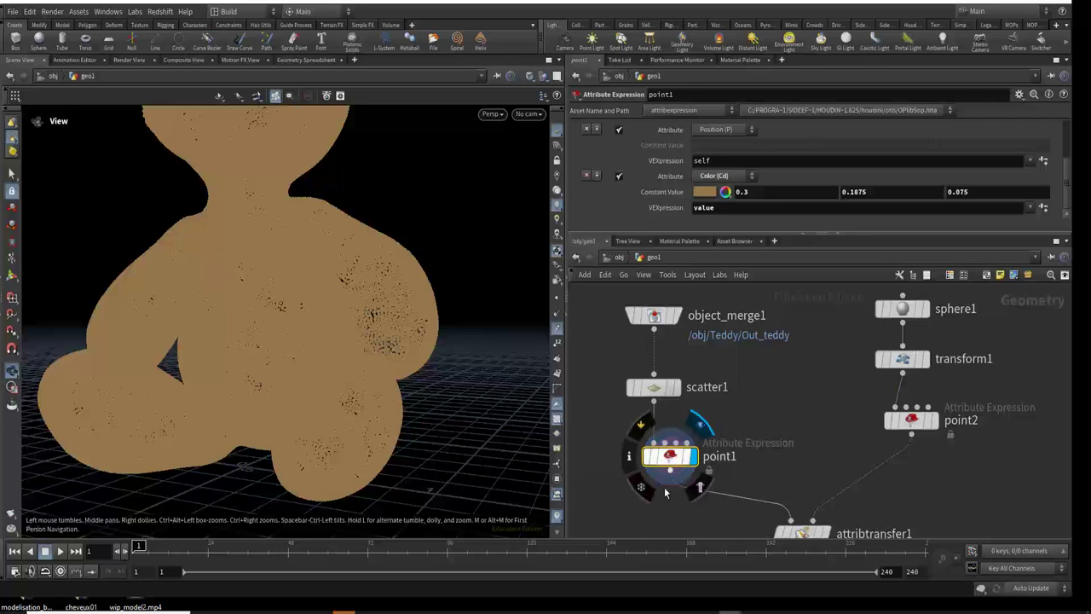
# Set transform1's Uniform Scale to 1.2.
pyautogui.moveTo(671, 518)
pyautogui.mouseDown(button='middle')
pyautogui.moveTo(639, 497)
pyautogui.moveTo(640, 515)
pyautogui.mouseUp(button='middle')
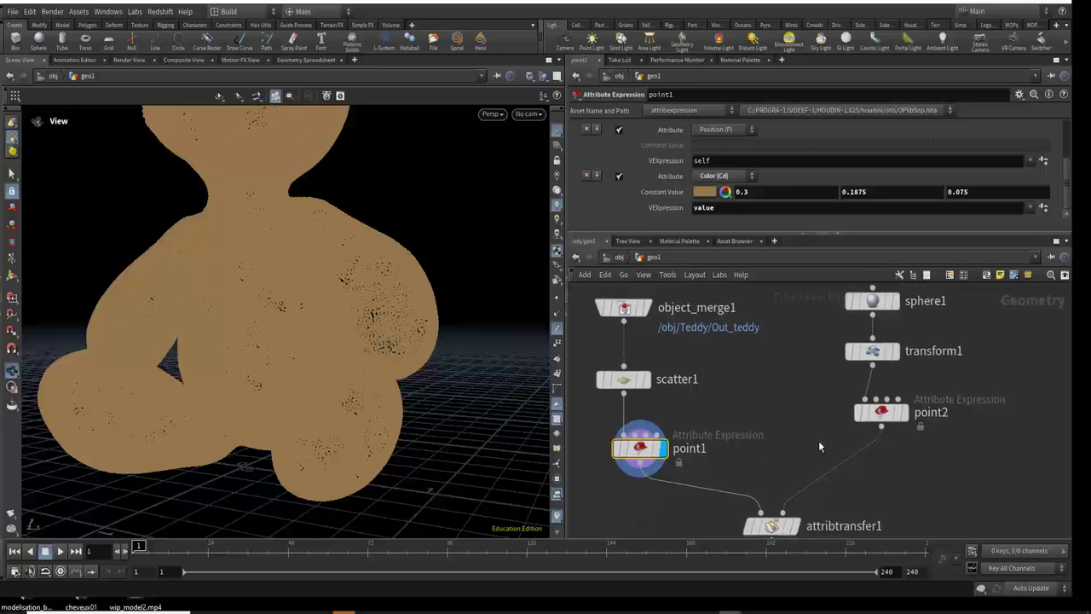
pyautogui.moveTo(882, 412); pyautogui.dragTo(886, 431)
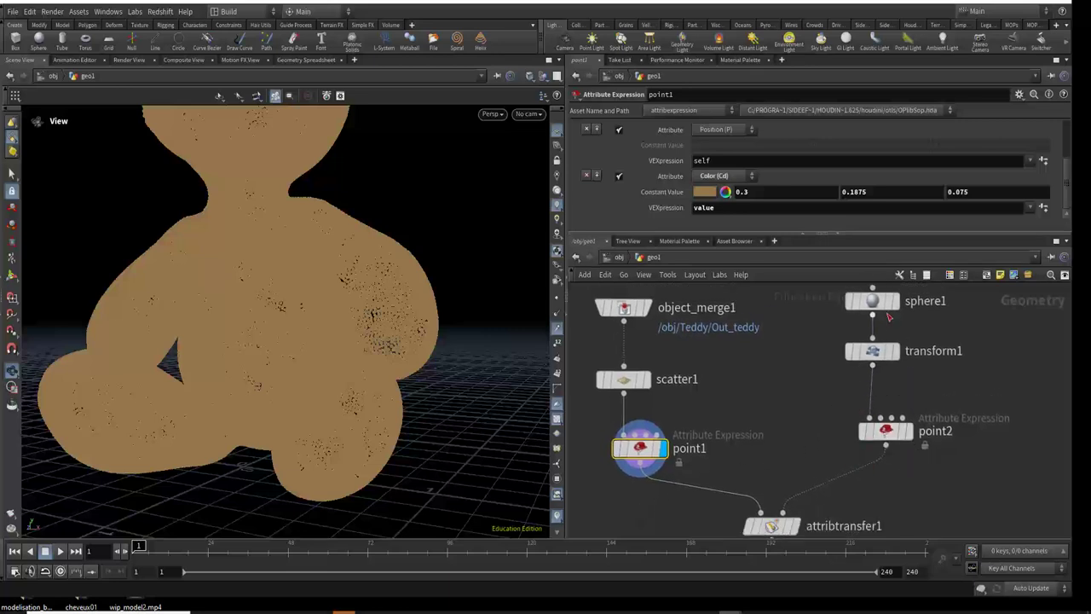
pyautogui.click(880, 307)
pyautogui.click(894, 301)
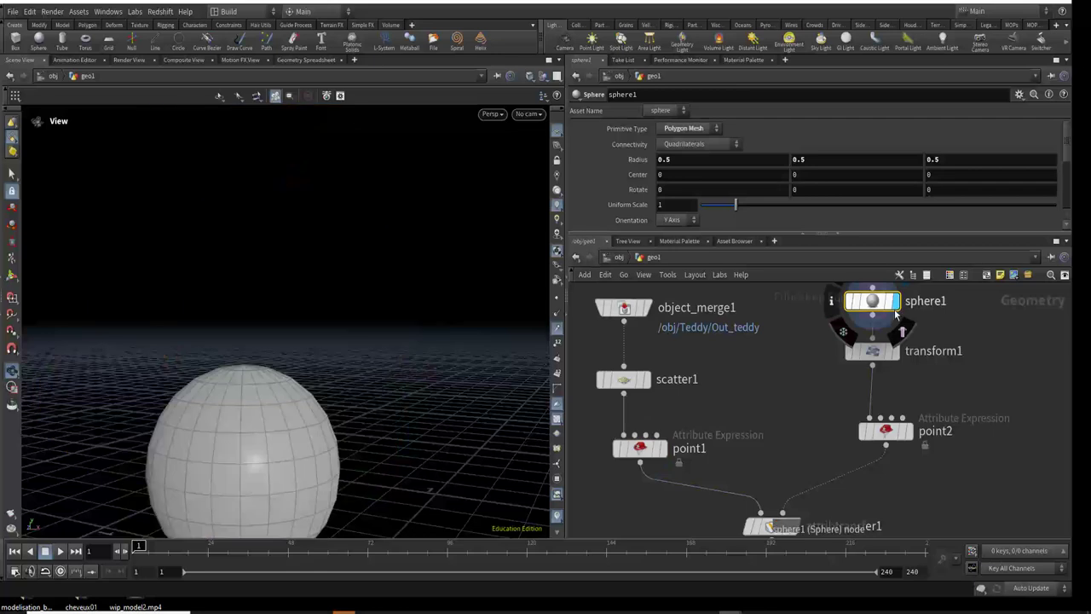
pyautogui.click(899, 356)
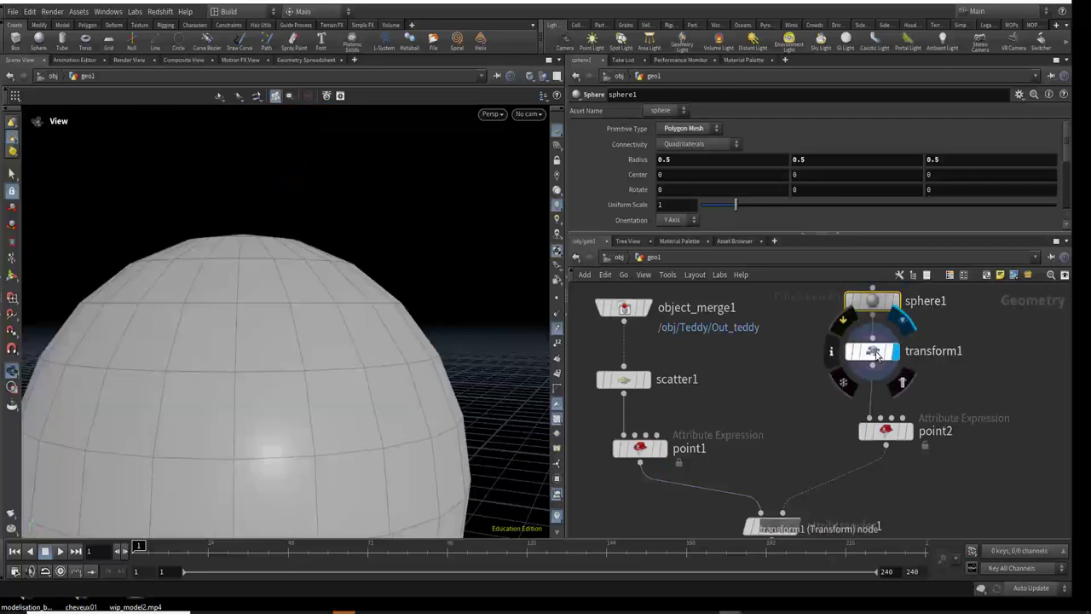
pyautogui.click(875, 354)
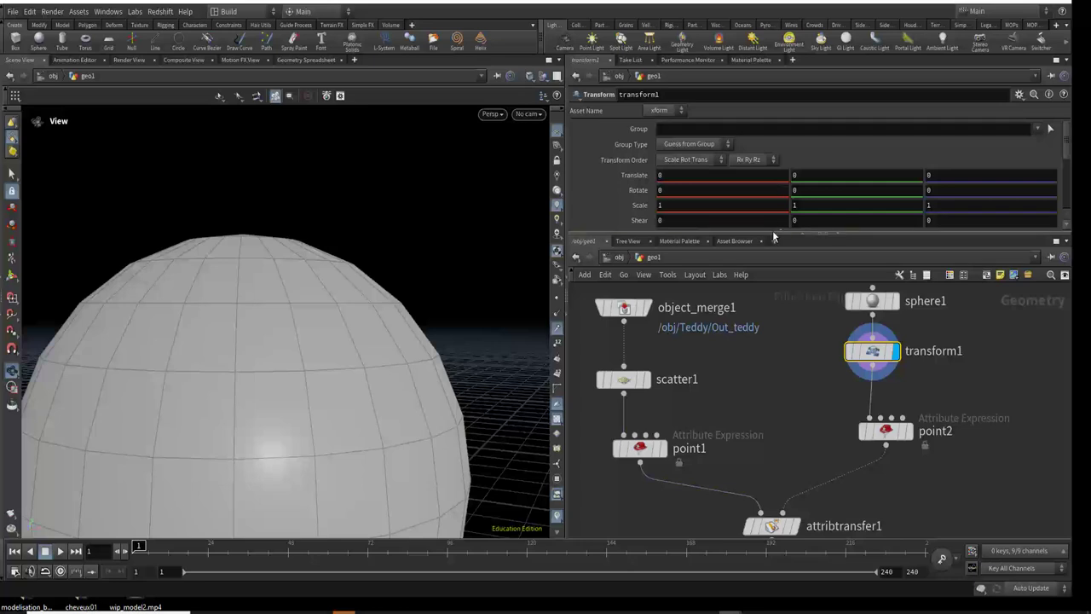
pyautogui.moveTo(773, 241); pyautogui.dragTo(772, 281)
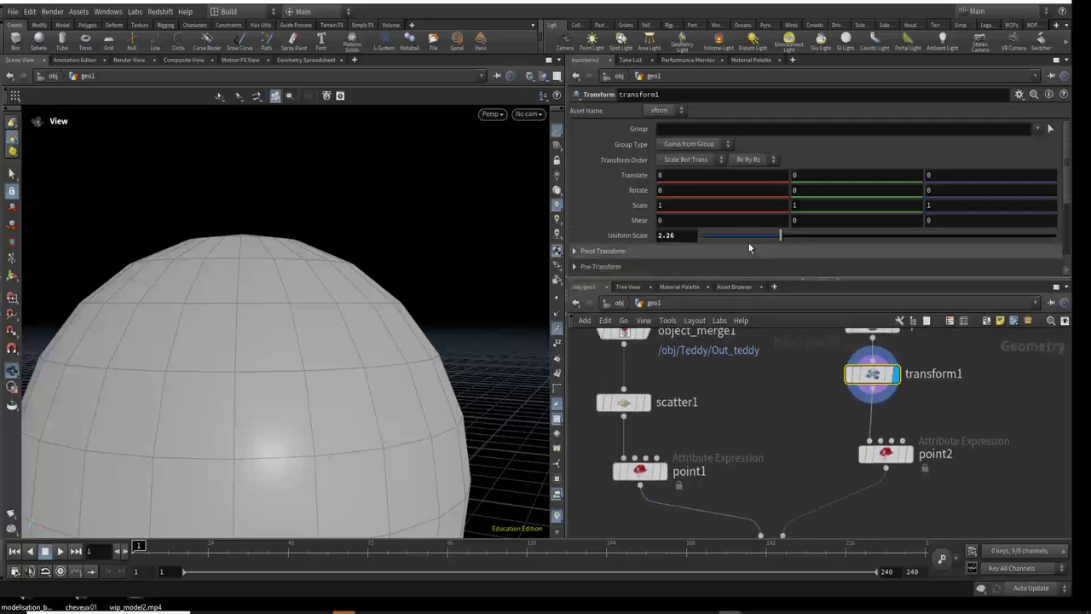
pyautogui.moveTo(779, 235)
pyautogui.mouseDown()
pyautogui.moveTo(733, 240)
pyautogui.moveTo(743, 237)
pyautogui.mouseUp()
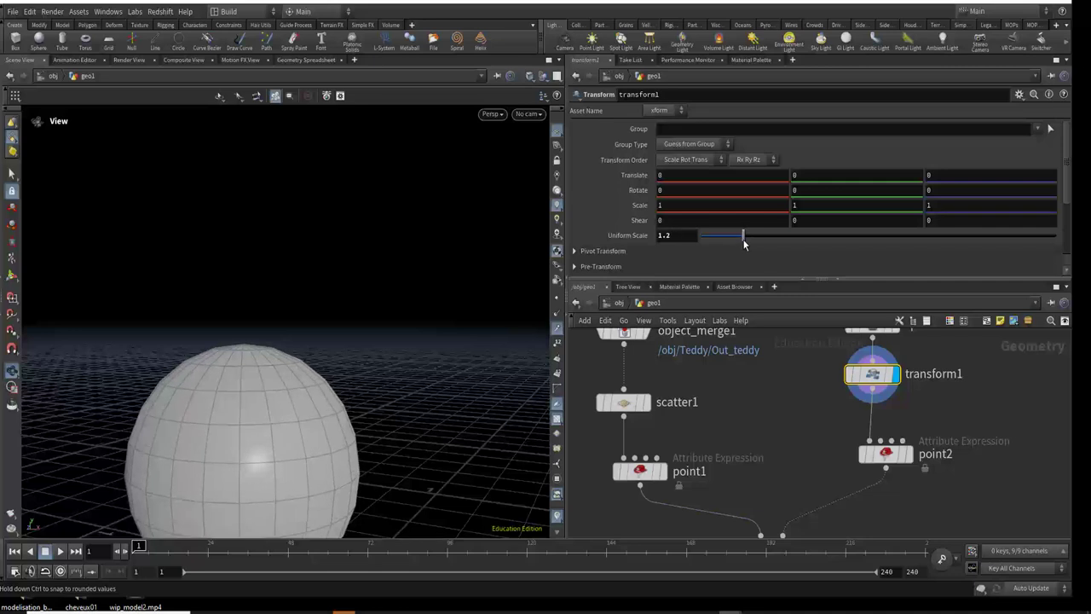
# Raise sphere1's Rows to 22 and display point2's orange sphere.
pyautogui.moveTo(805, 397); pyautogui.dragTo(798, 448, button='middle')
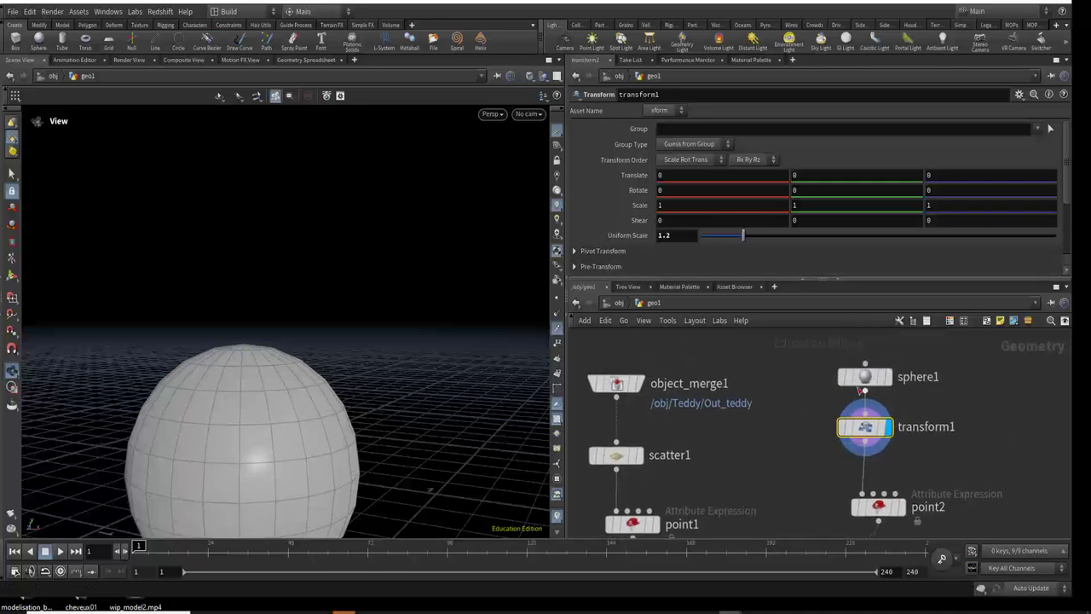
pyautogui.click(859, 376)
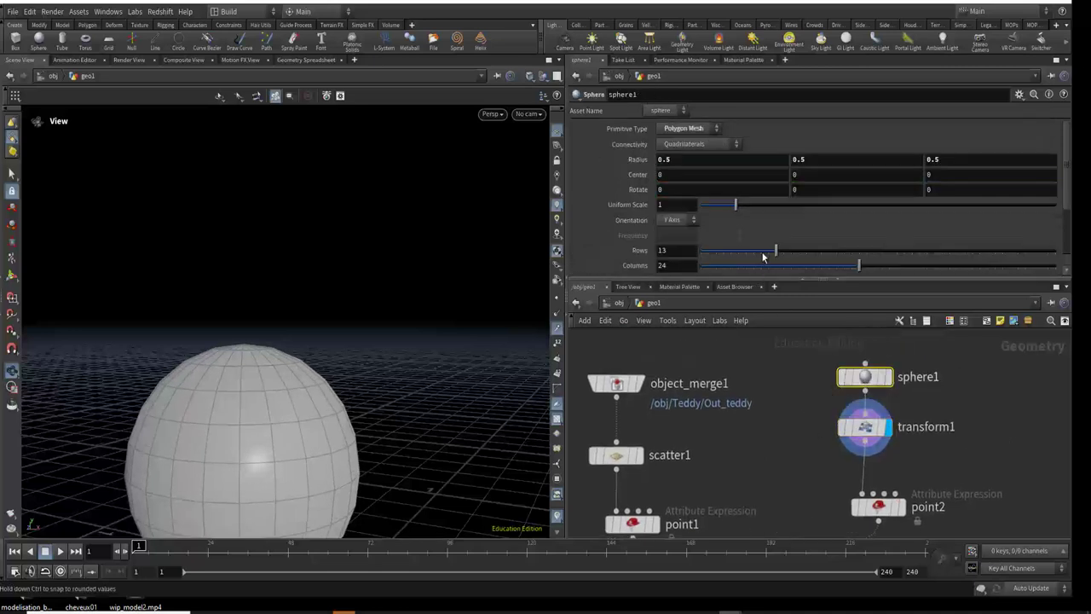
pyautogui.moveTo(775, 250); pyautogui.dragTo(830, 254)
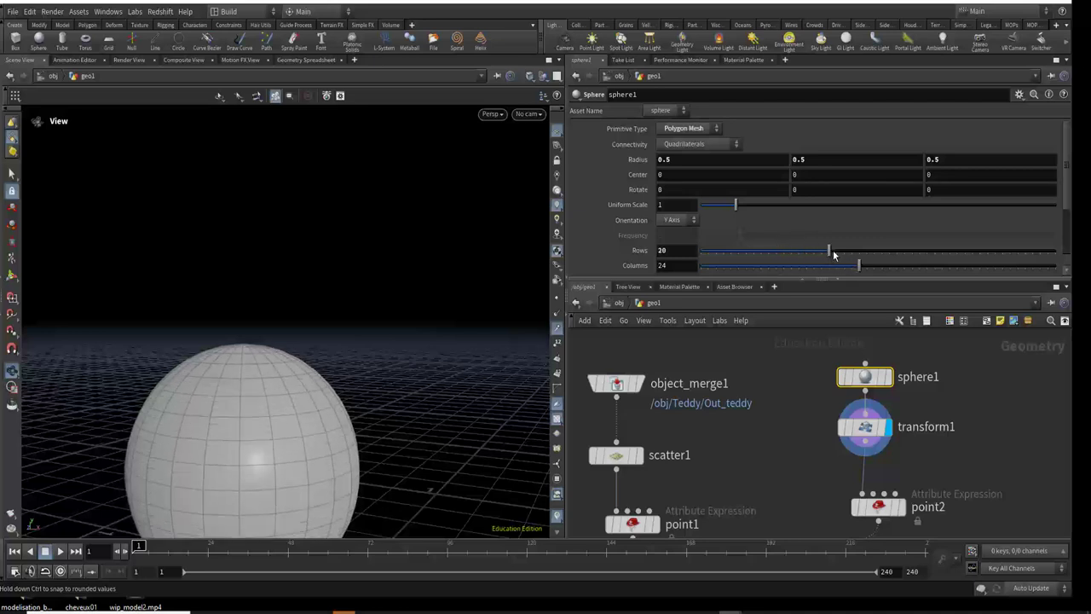
pyautogui.moveTo(831, 254); pyautogui.dragTo(844, 252)
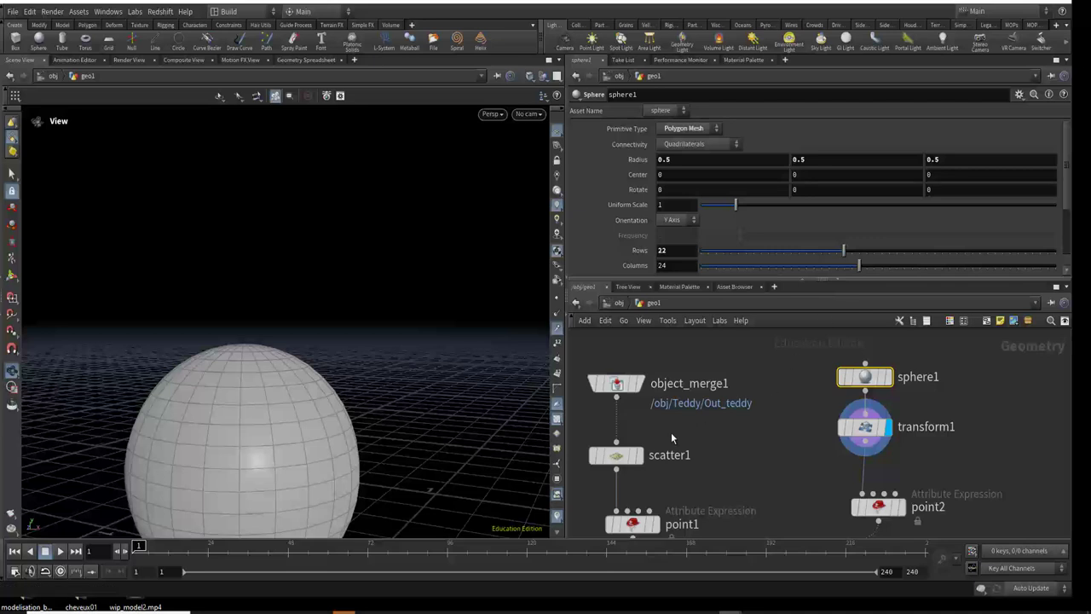
pyautogui.moveTo(761, 454); pyautogui.dragTo(750, 364, button='middle')
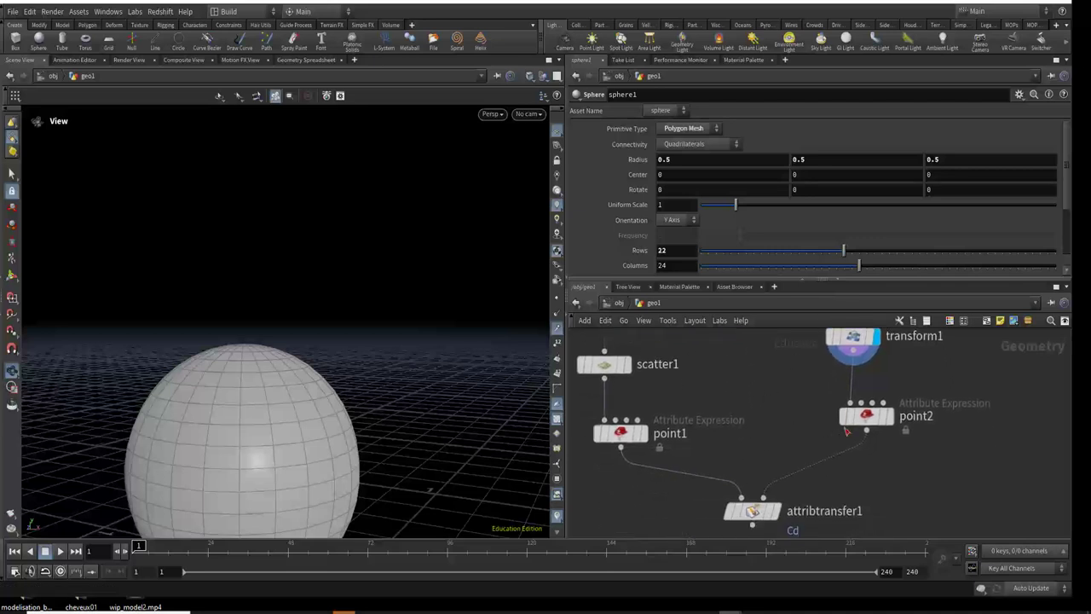
pyautogui.click(891, 419)
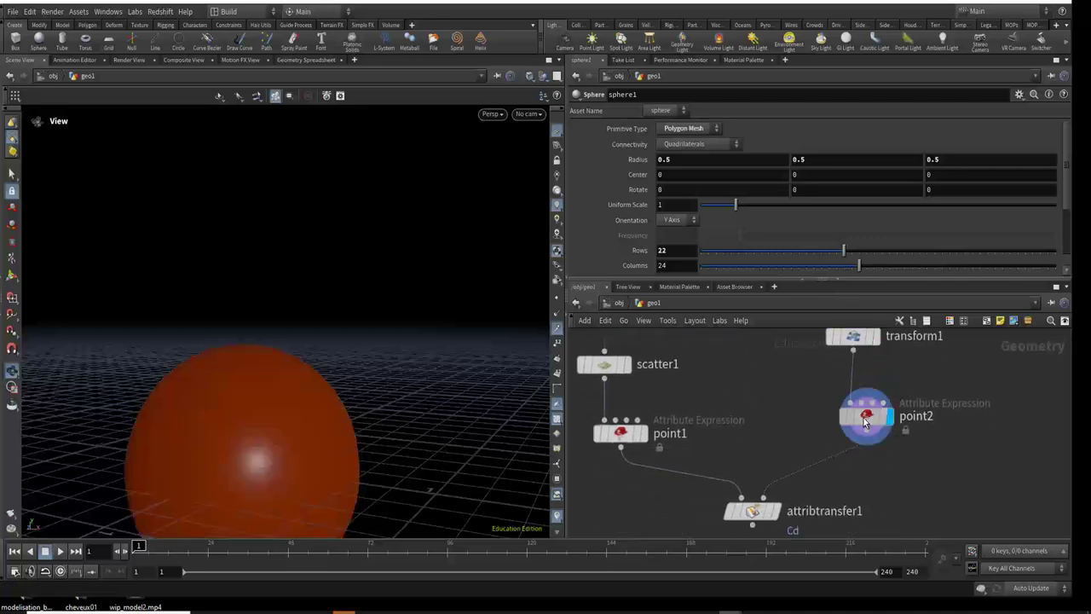
# Change point2's constant colour to red-orange (0.723, 0.055, 0).
pyautogui.click(866, 419)
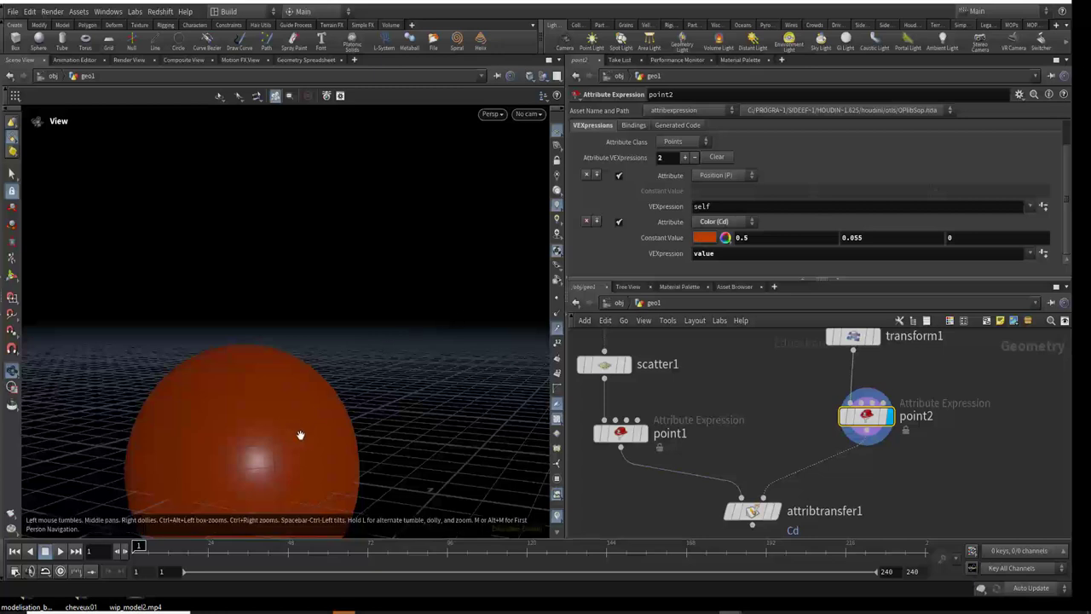
pyautogui.moveTo(327, 412); pyautogui.dragTo(340, 348)
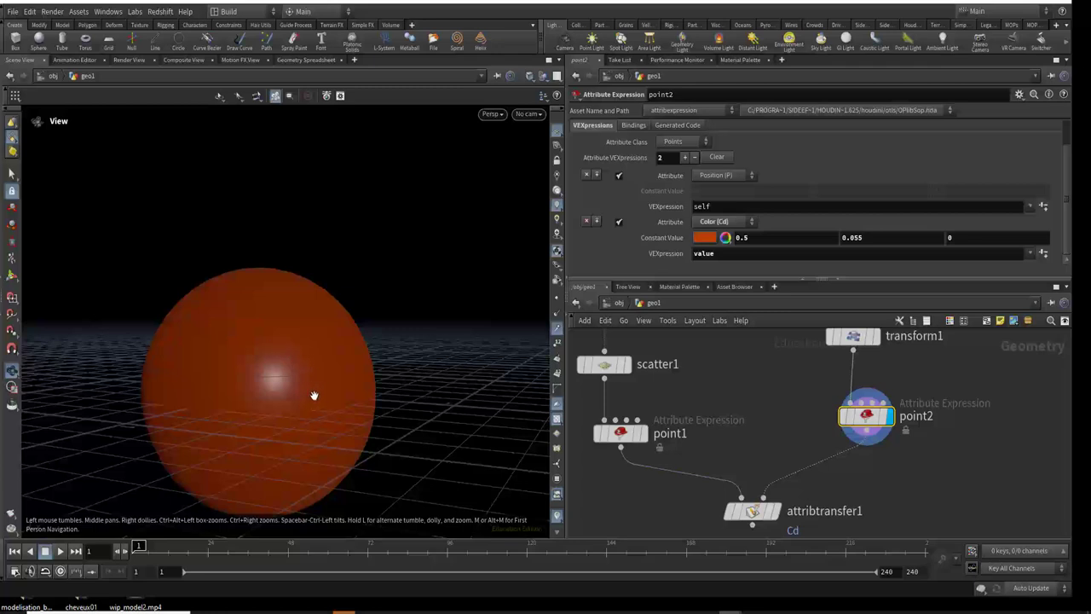
pyautogui.scroll(1, 657, 195)
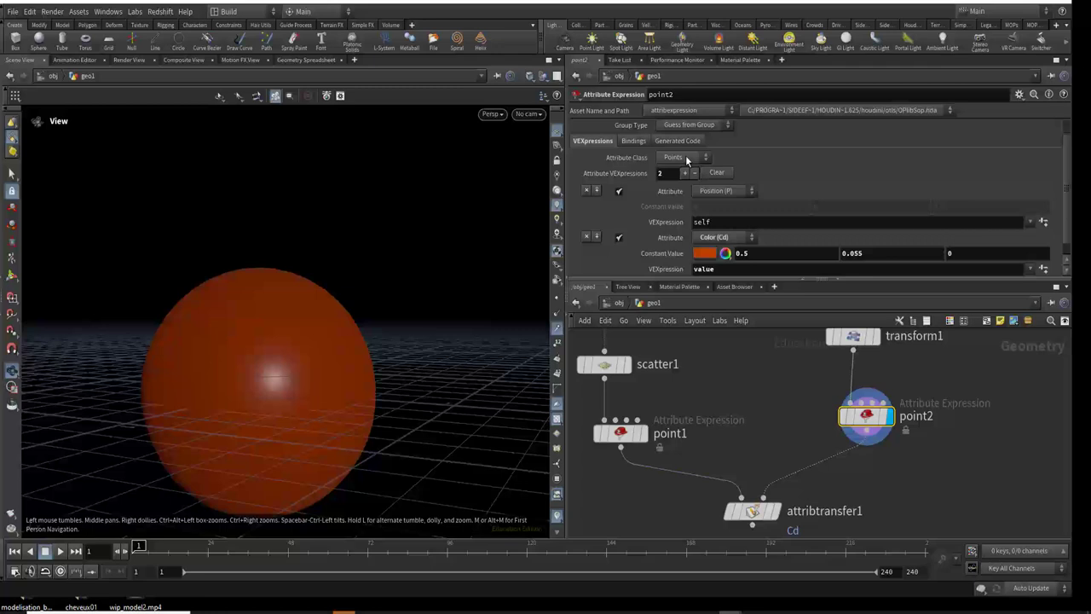
pyautogui.click(706, 253)
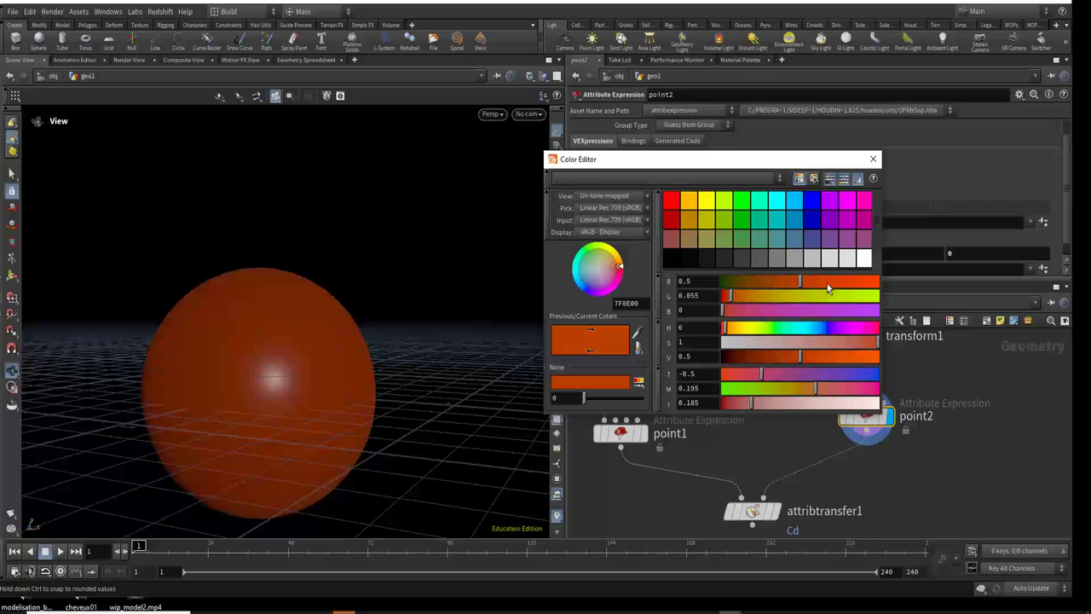
pyautogui.moveTo(826, 282); pyautogui.dragTo(834, 283)
pyautogui.click(872, 160)
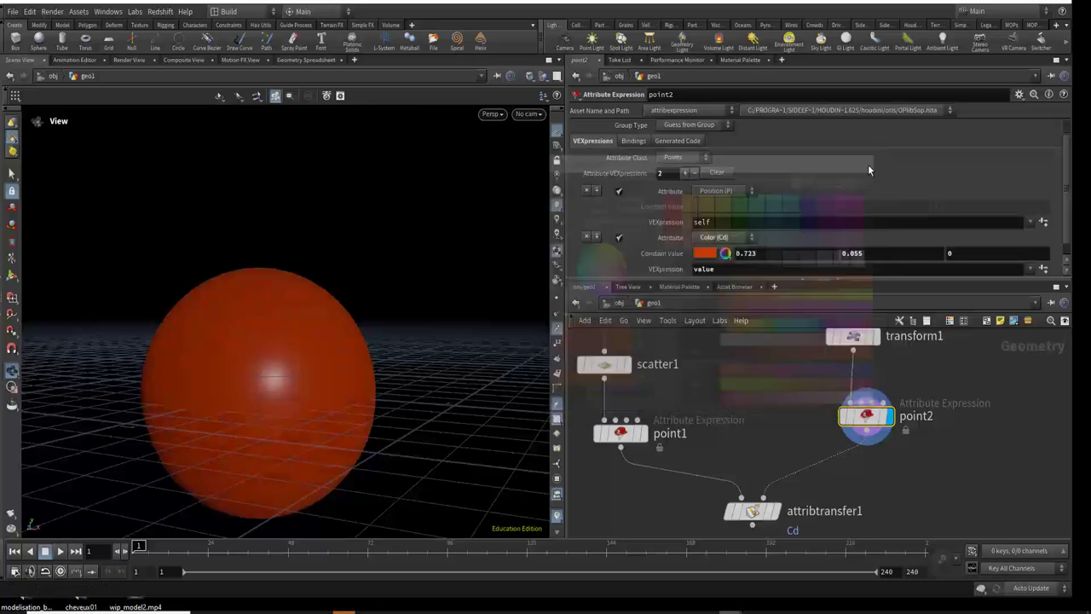
pyautogui.click(1030, 269)
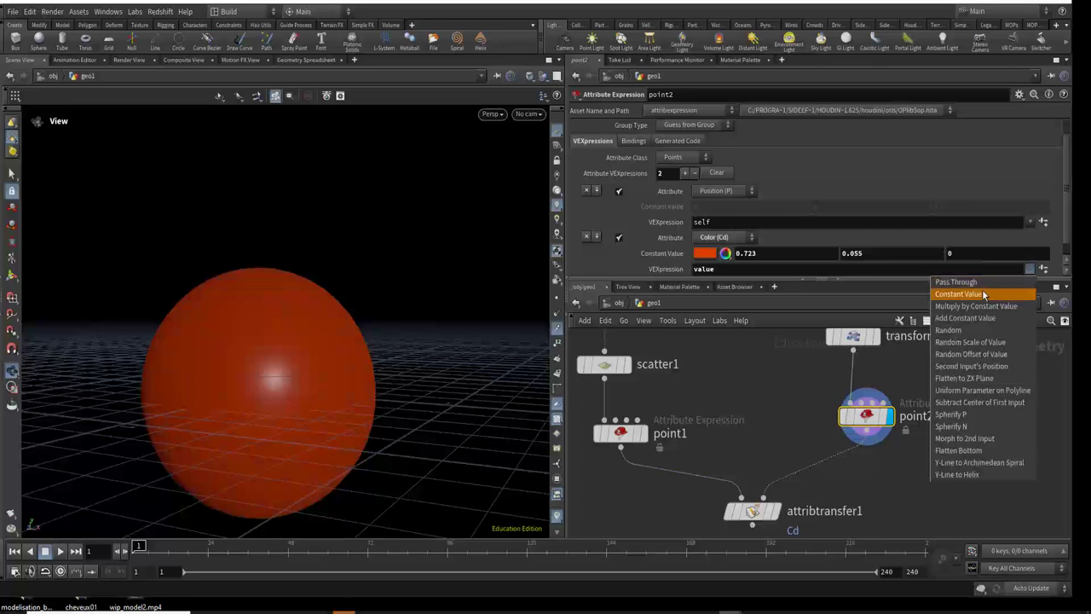
pyautogui.click(728, 271)
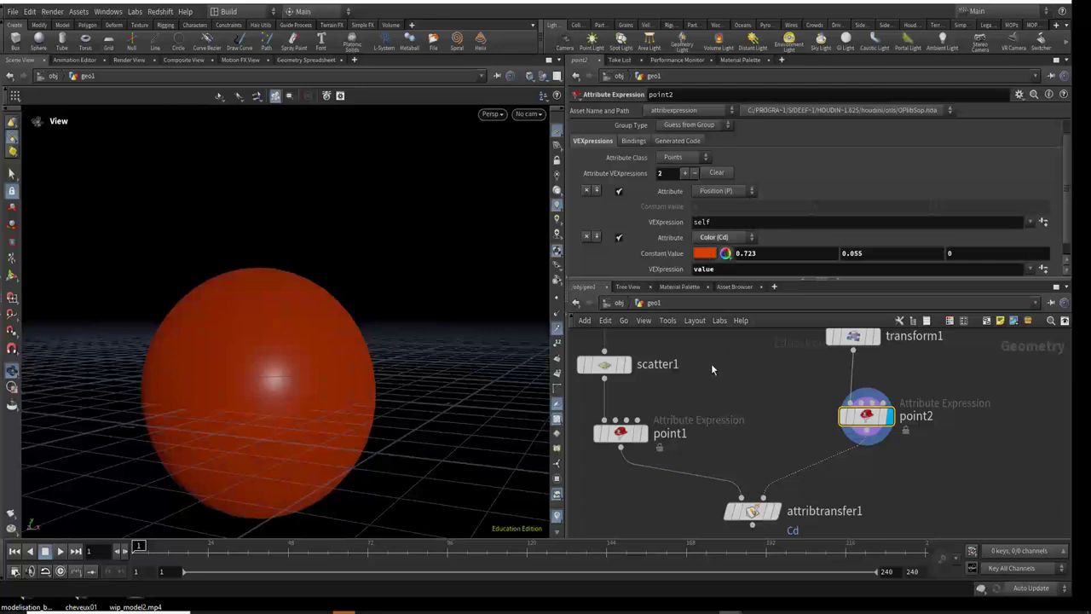
# Display attribtransfer1, showing red-orange blended across the brown teddy's legs and belly.
pyautogui.moveTo(779, 482); pyautogui.dragTo(767, 417, button='middle')
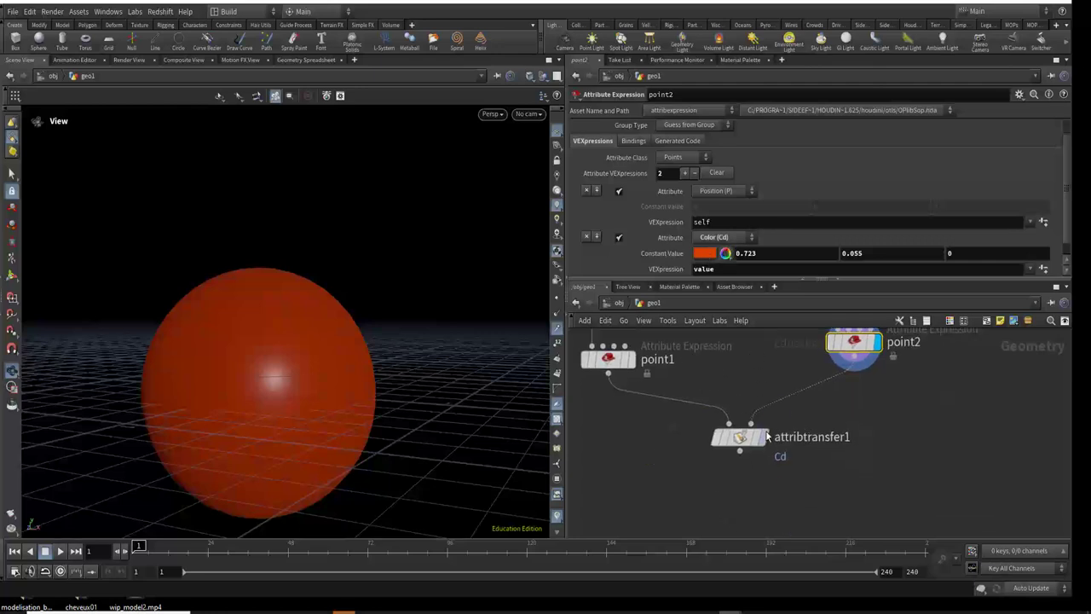
pyautogui.click(764, 439)
pyautogui.click(739, 437)
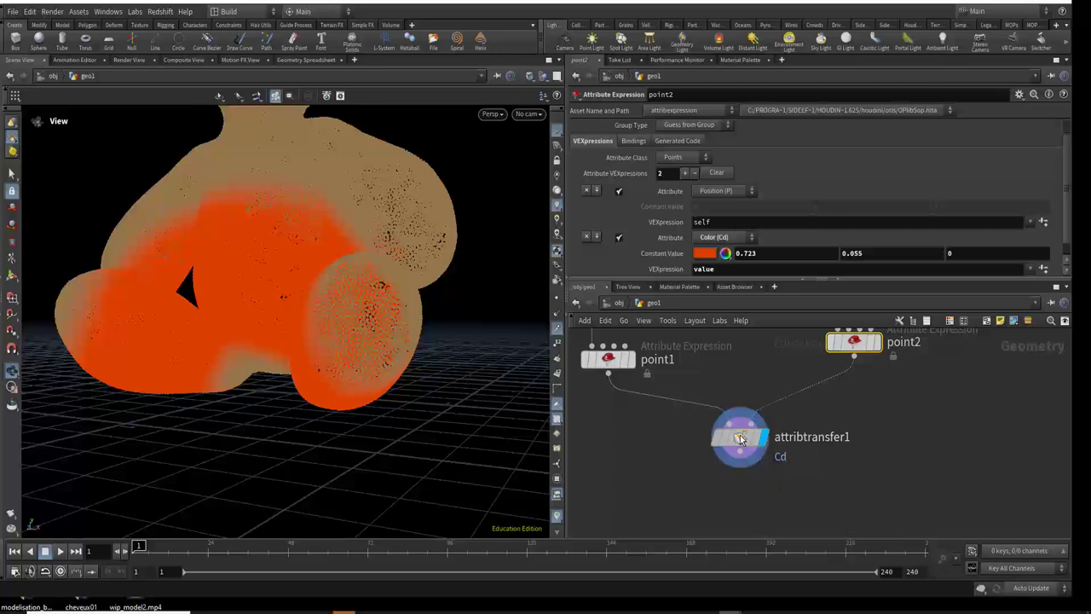
pyautogui.moveTo(346, 320)
pyautogui.mouseDown()
pyautogui.moveTo(366, 390)
pyautogui.moveTo(347, 387)
pyautogui.moveTo(375, 400)
pyautogui.mouseUp()
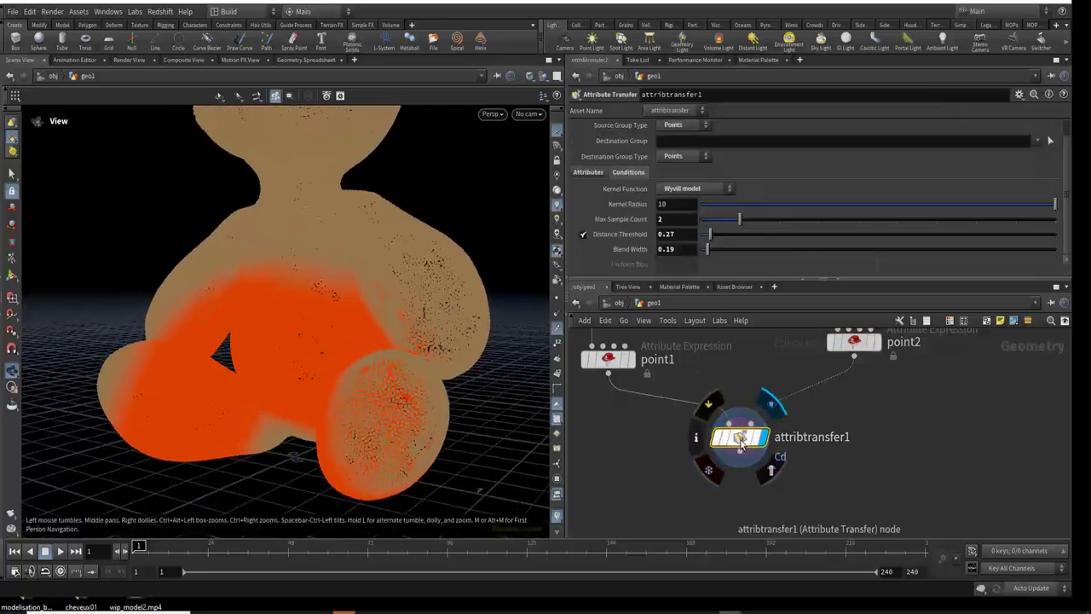
pyautogui.moveTo(740, 441); pyautogui.dragTo(744, 458)
pyautogui.moveTo(731, 391)
pyautogui.mouseDown(button='middle')
pyautogui.moveTo(742, 440)
pyautogui.moveTo(769, 452)
pyautogui.mouseUp(button='middle')
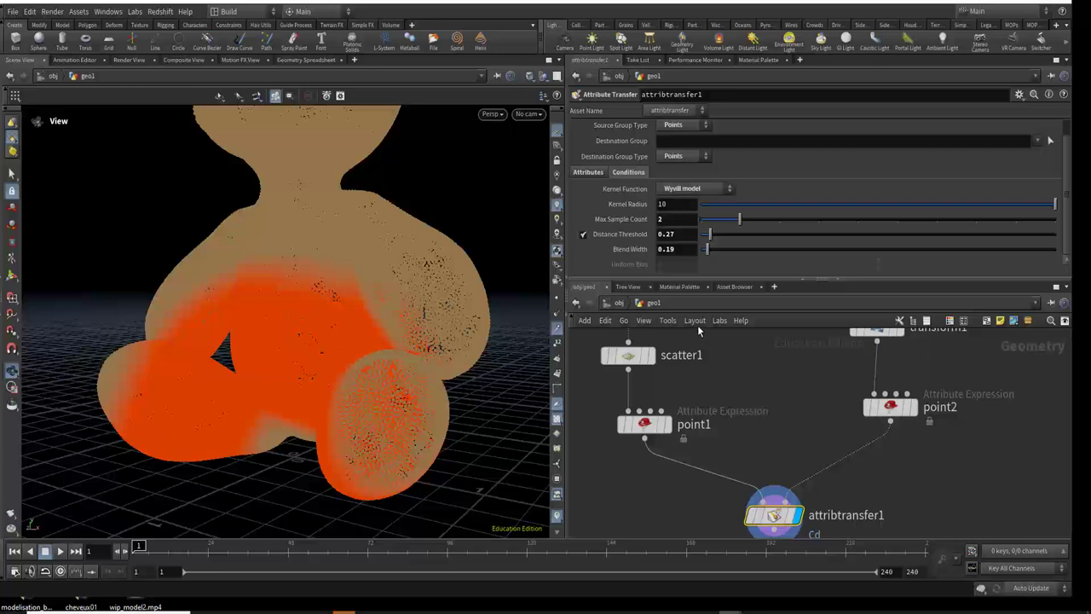
pyautogui.moveTo(777, 372)
pyautogui.mouseDown(button='middle')
pyautogui.moveTo(779, 441)
pyautogui.moveTo(784, 418)
pyautogui.mouseUp(button='middle')
pyautogui.moveTo(702, 432)
pyautogui.mouseDown(button='middle')
pyautogui.moveTo(701, 458)
pyautogui.moveTo(701, 427)
pyautogui.mouseUp(button='middle')
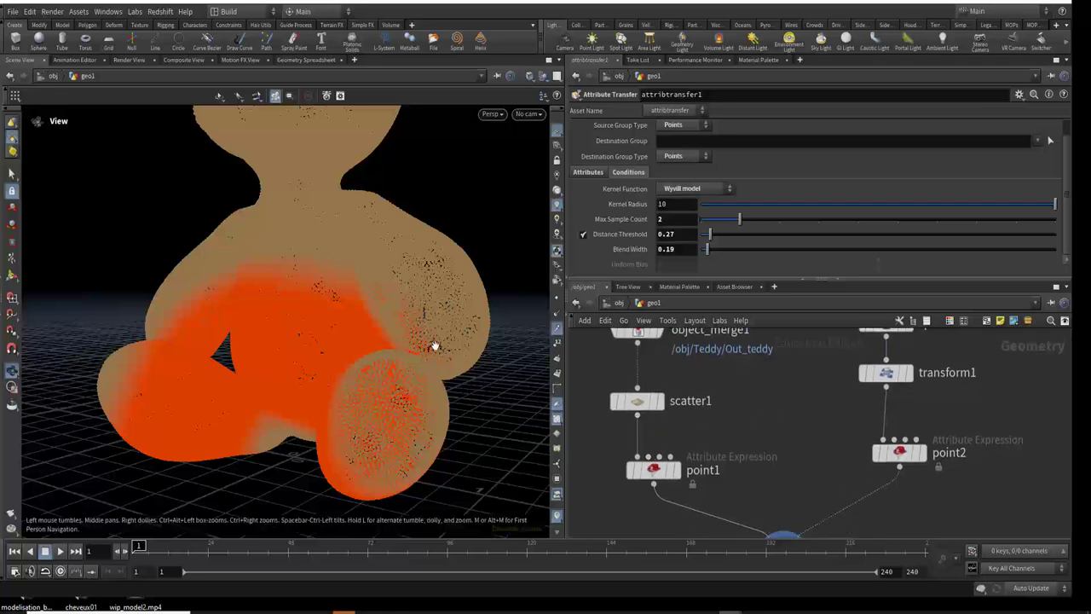
pyautogui.moveTo(433, 324); pyautogui.dragTo(397, 373)
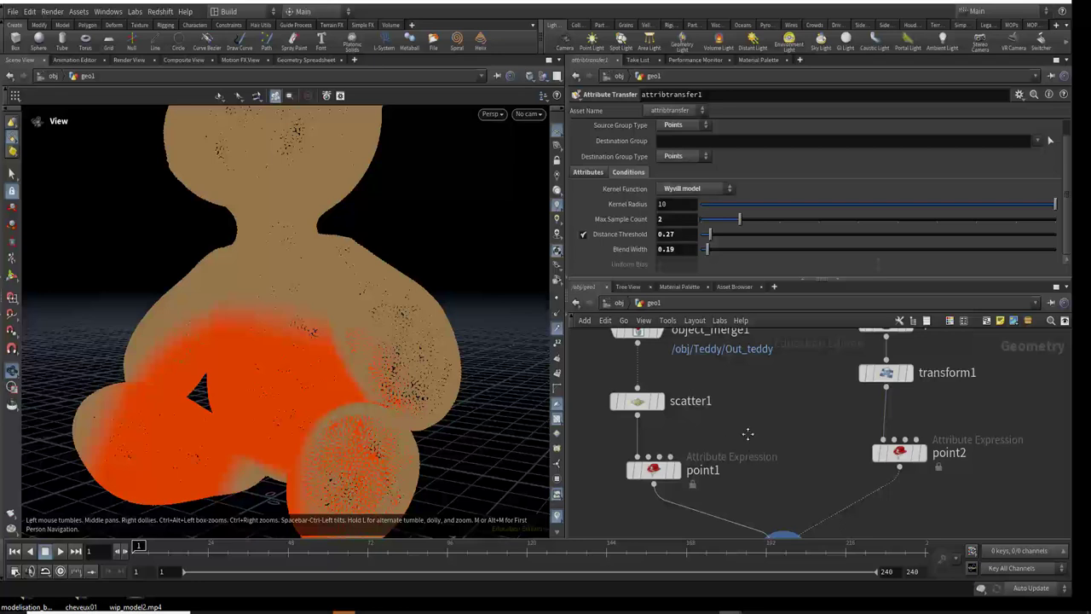
pyautogui.moveTo(747, 434); pyautogui.dragTo(721, 373, button='middle')
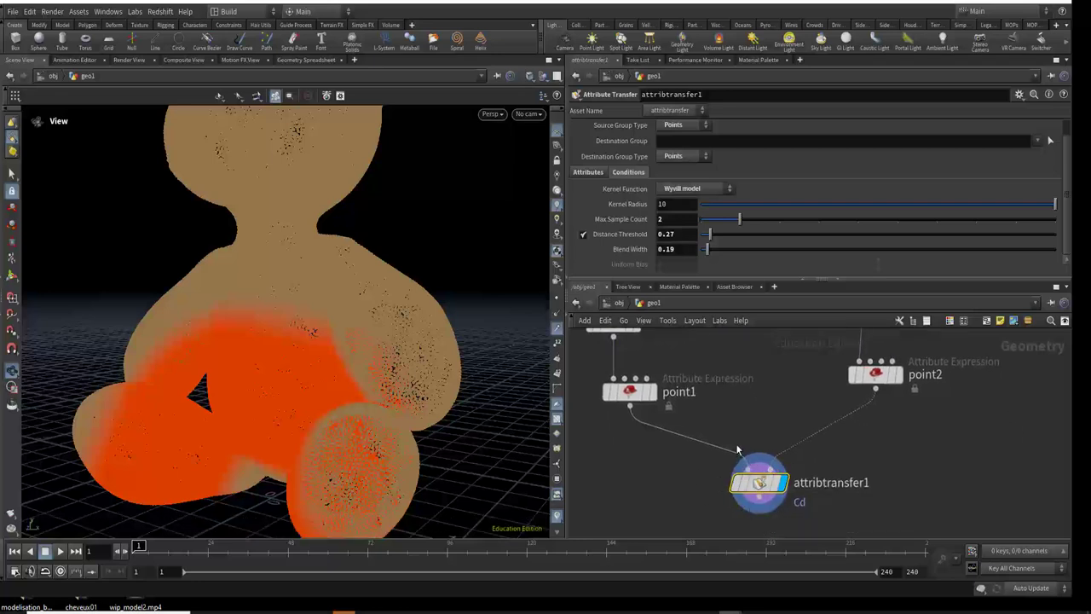
# Make attribtransfer1 transfer only the Cd point attribute, with no primitive attributes.
pyautogui.moveTo(759, 483)
pyautogui.scroll(1, 667, 169)
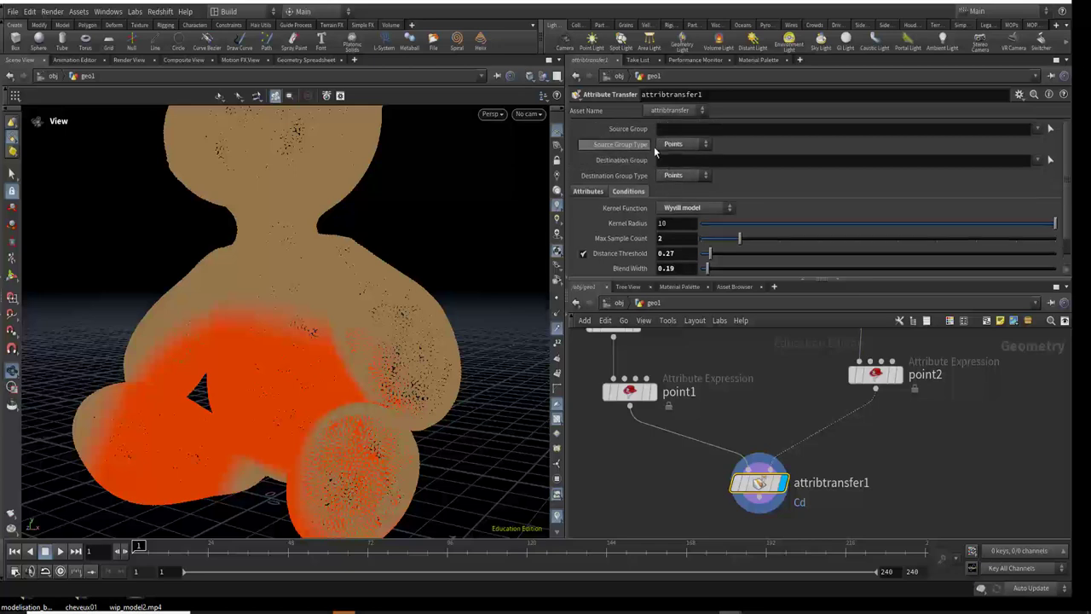
pyautogui.click(672, 166)
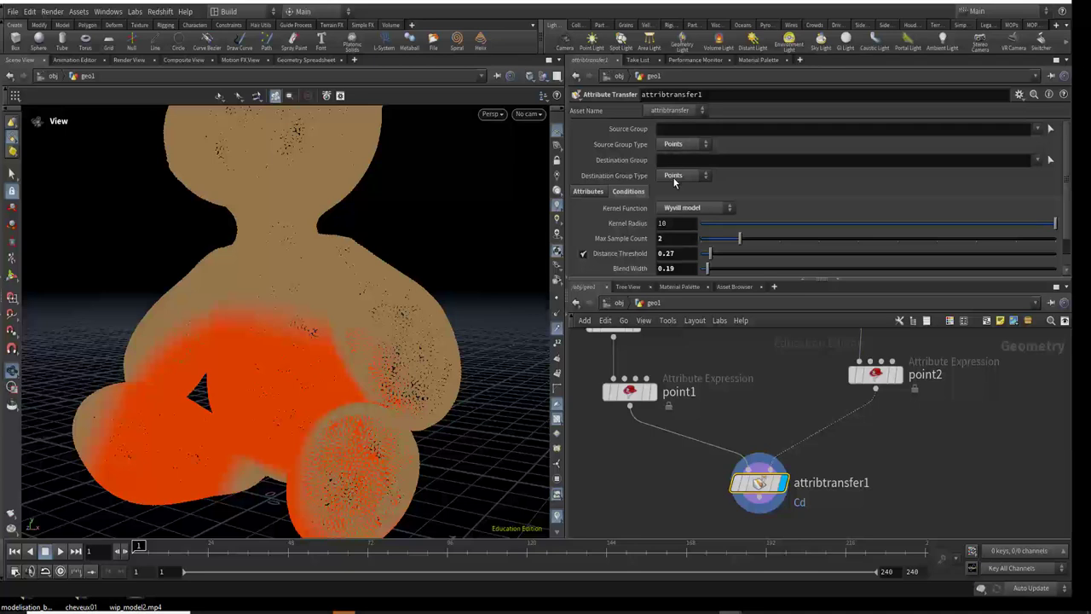
pyautogui.click(587, 191)
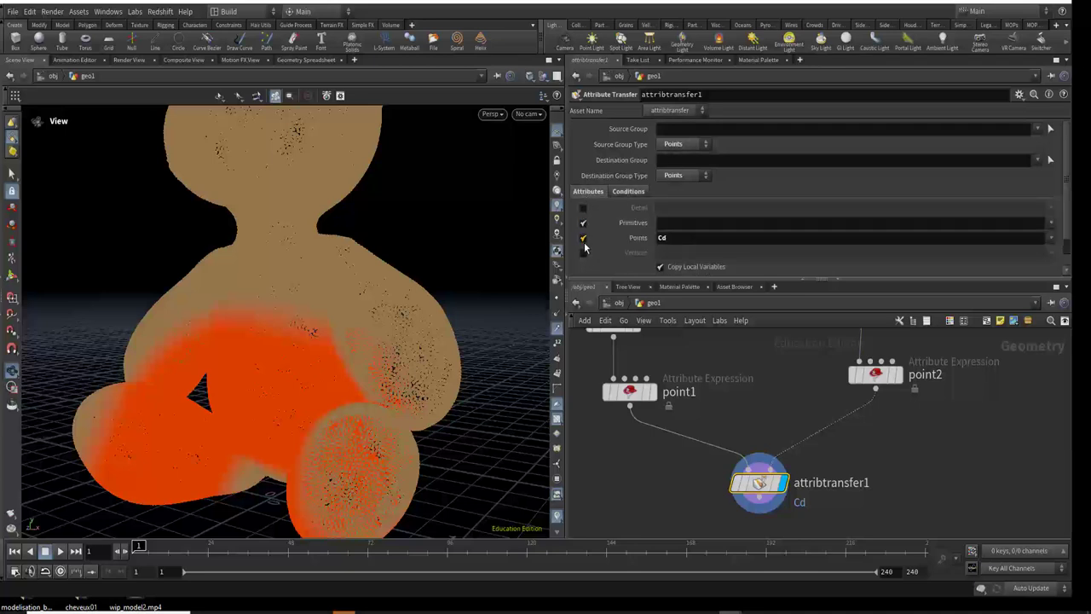
pyautogui.click(583, 223)
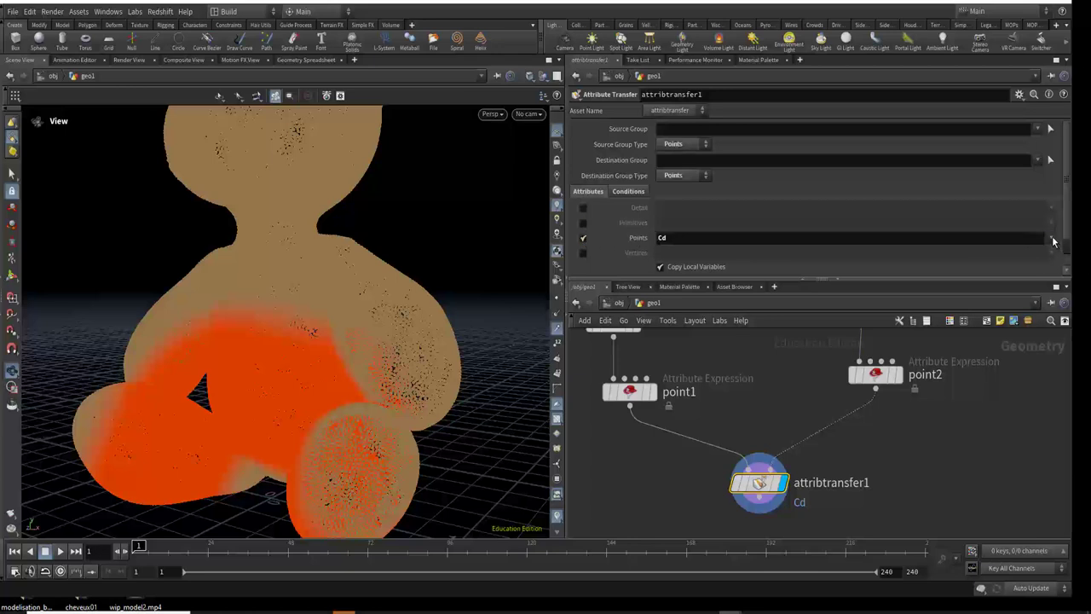
pyautogui.click(1052, 241)
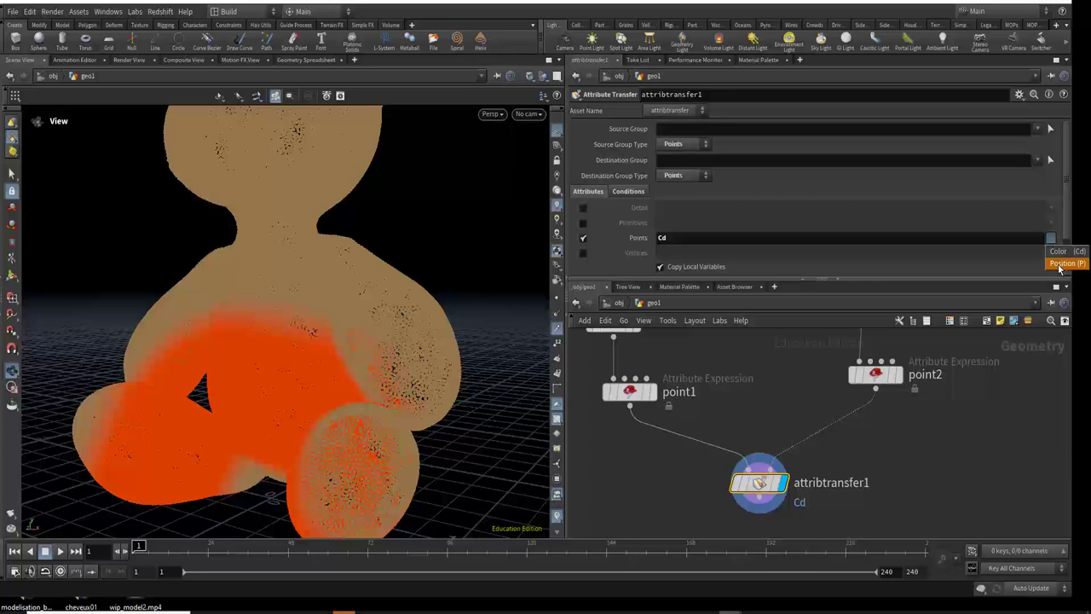
pyautogui.click(1061, 253)
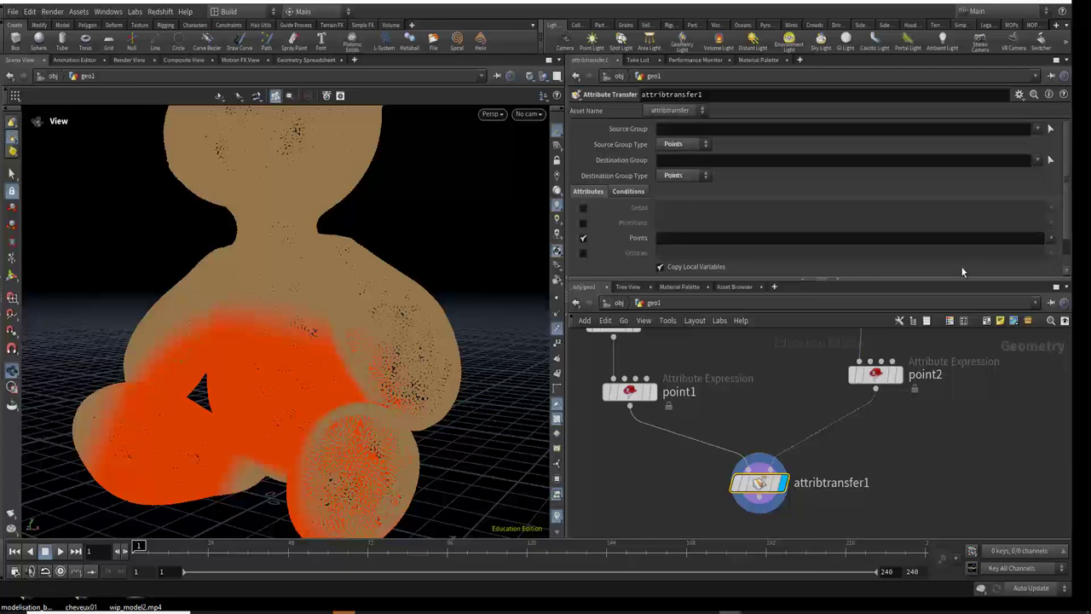
pyautogui.click(1050, 241)
pyautogui.click(1060, 254)
# Lower the Conditions Distance Threshold to 0.18.
pyautogui.click(639, 193)
pyautogui.scroll(-1, 639, 200)
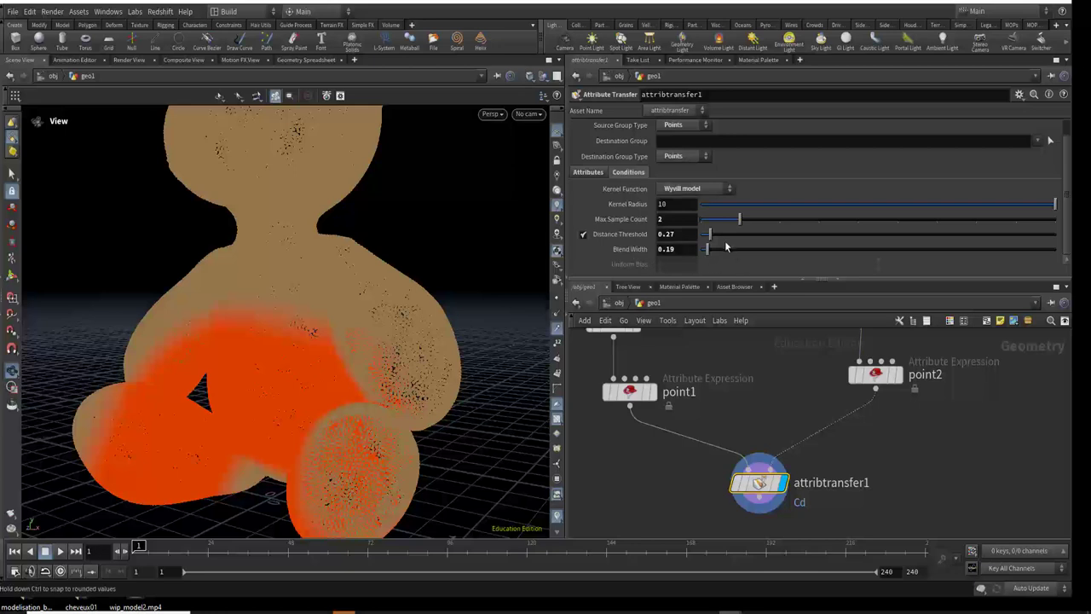
pyautogui.moveTo(710, 237); pyautogui.dragTo(706, 247)
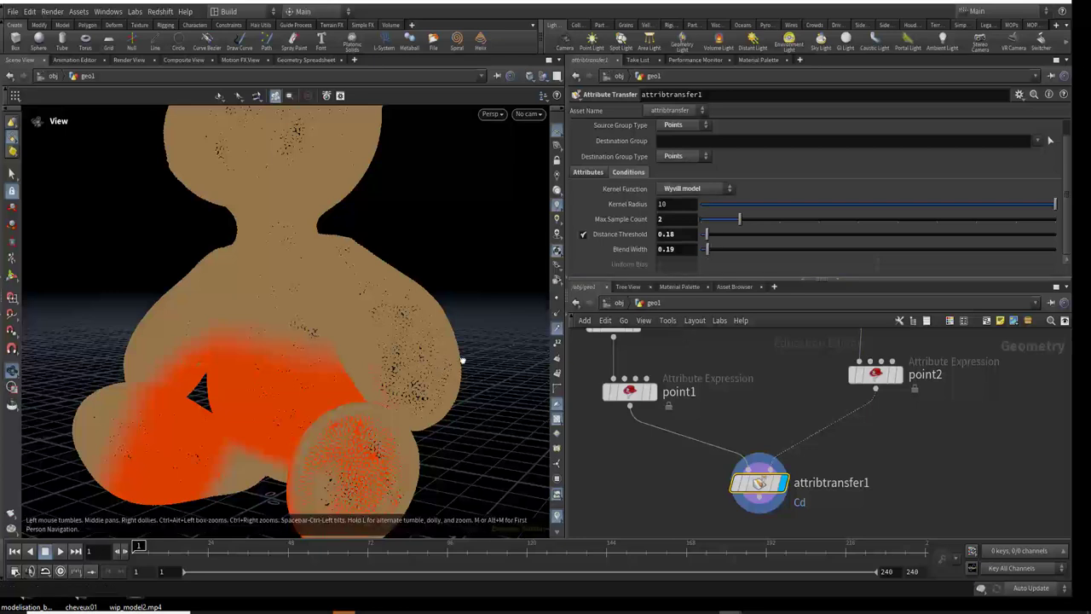
pyautogui.moveTo(462, 361); pyautogui.dragTo(475, 370, button='right')
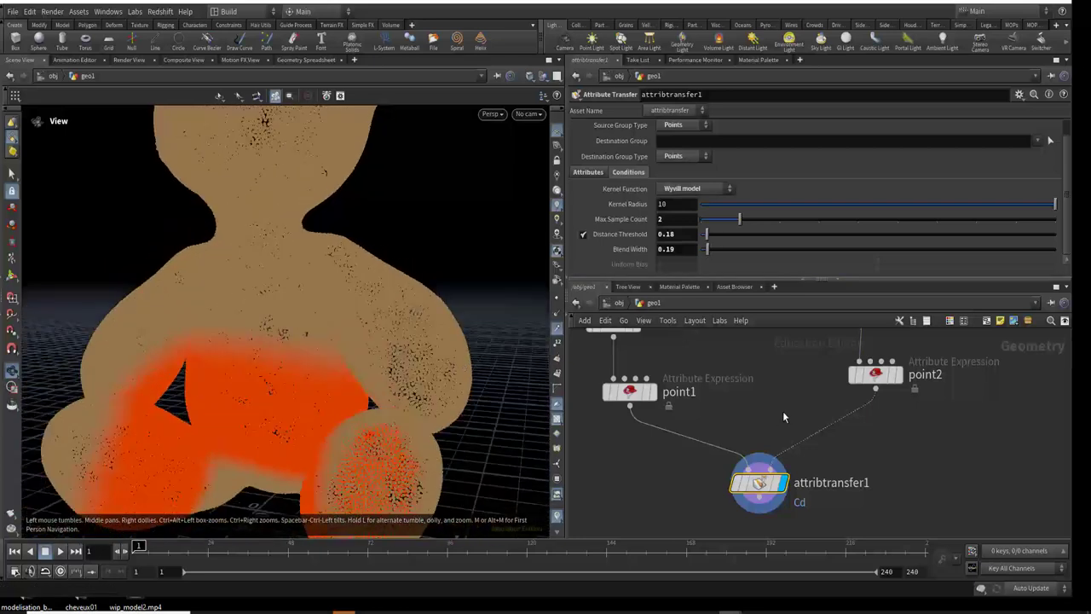
pyautogui.moveTo(784, 417); pyautogui.dragTo(771, 471, button='middle')
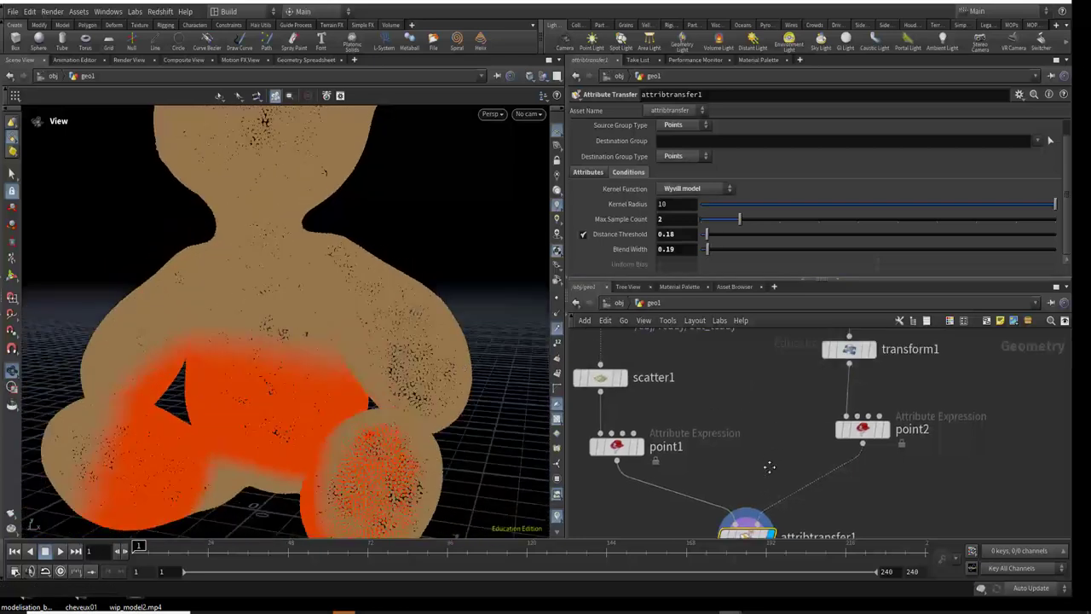
# Scale transform1's sphere uniformly to 2.61 and template it as a wireframe guide.
pyautogui.click(849, 353)
pyautogui.moveTo(739, 238)
pyautogui.mouseDown()
pyautogui.moveTo(816, 254)
pyautogui.moveTo(719, 246)
pyautogui.moveTo(812, 270)
pyautogui.moveTo(753, 259)
pyautogui.moveTo(794, 265)
pyautogui.mouseUp()
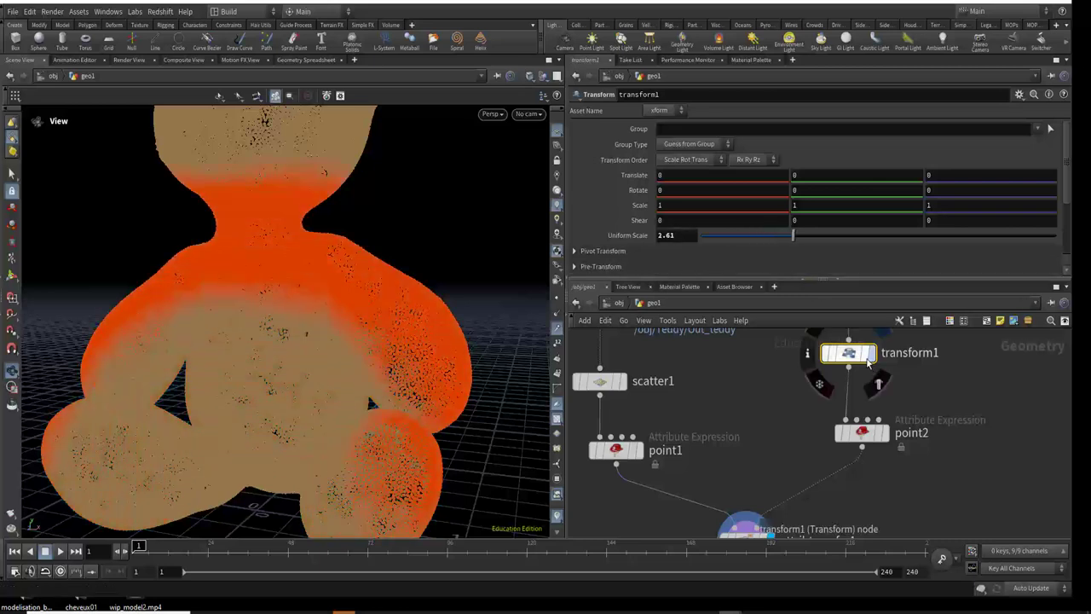
pyautogui.click(868, 358)
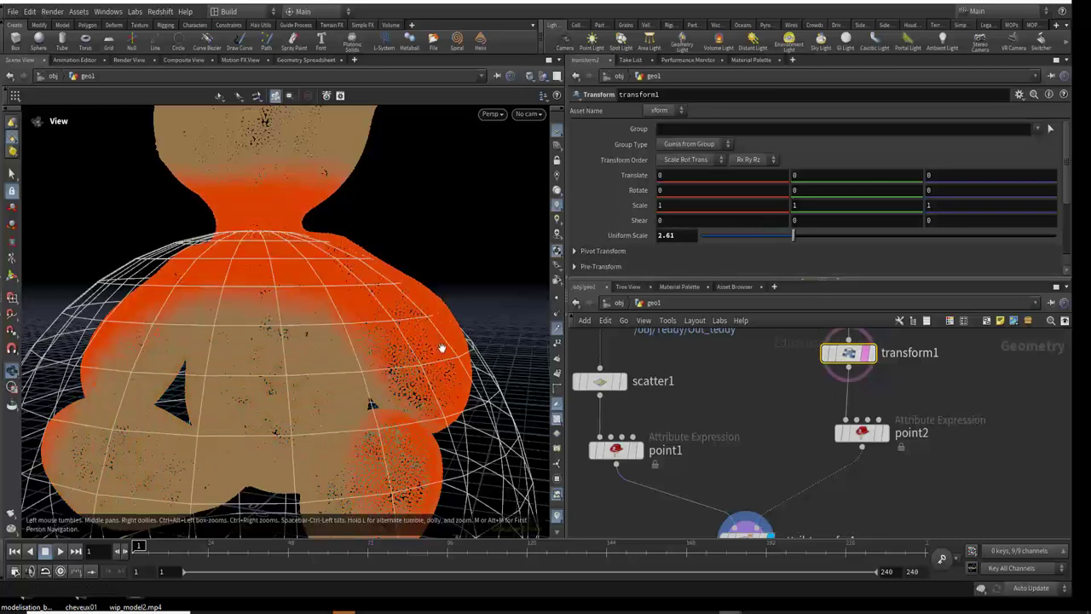
pyautogui.moveTo(360, 352)
pyautogui.mouseDown()
pyautogui.moveTo(378, 300)
pyautogui.moveTo(261, 214)
pyautogui.mouseUp()
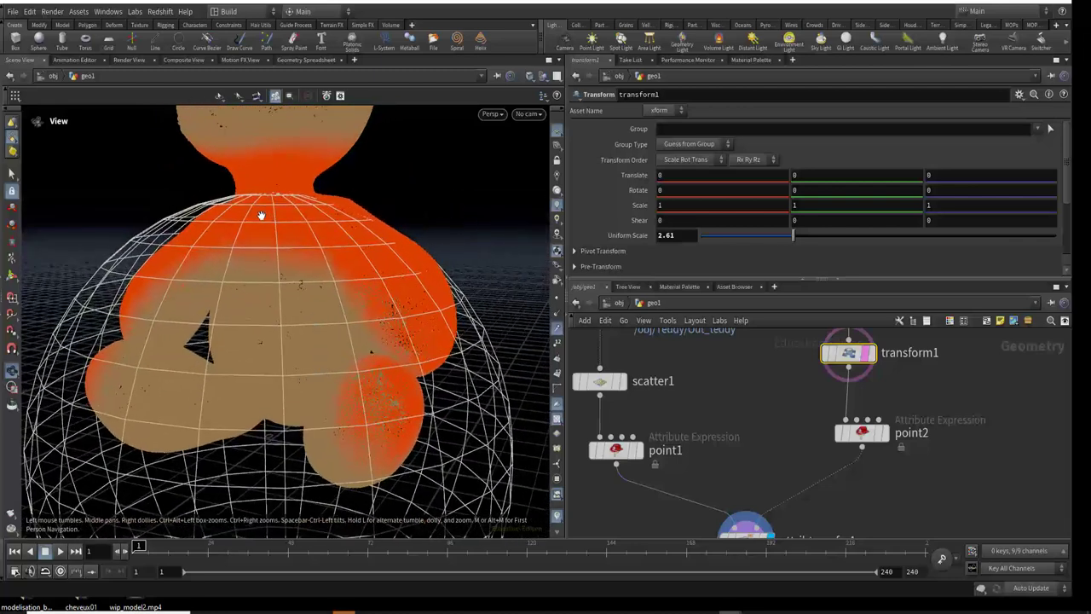
pyautogui.moveTo(414, 397)
pyautogui.mouseDown()
pyautogui.moveTo(494, 382)
pyautogui.moveTo(414, 397)
pyautogui.moveTo(421, 372)
pyautogui.mouseUp()
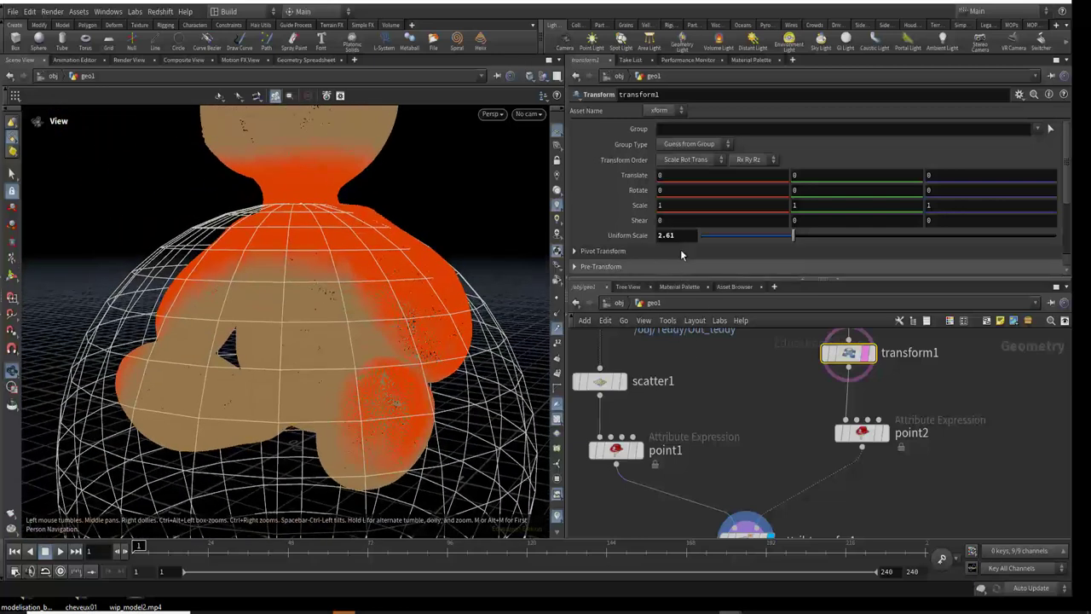
pyautogui.moveTo(767, 426); pyautogui.dragTo(764, 338, button='middle')
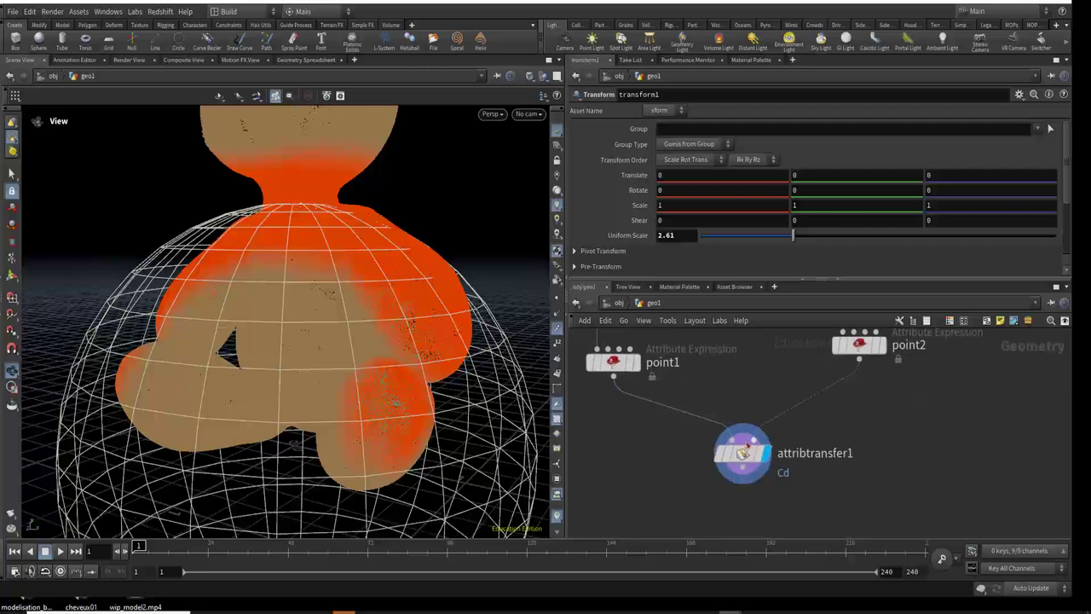
# Drag attribtransfer1's Distance Threshold down to 0.05.
pyautogui.click(735, 443)
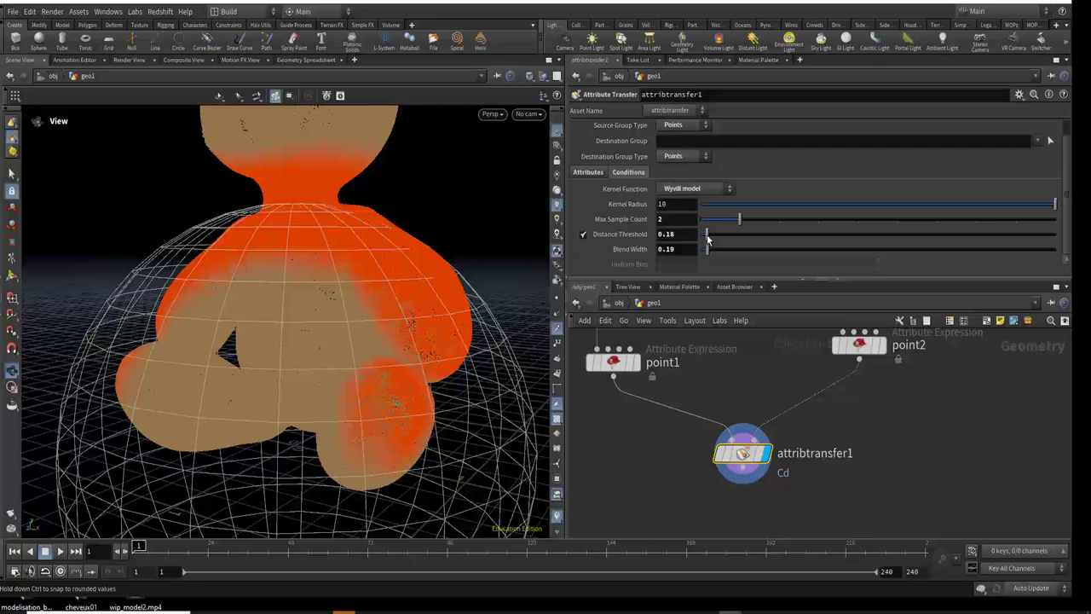
pyautogui.moveTo(706, 234); pyautogui.dragTo(703, 248)
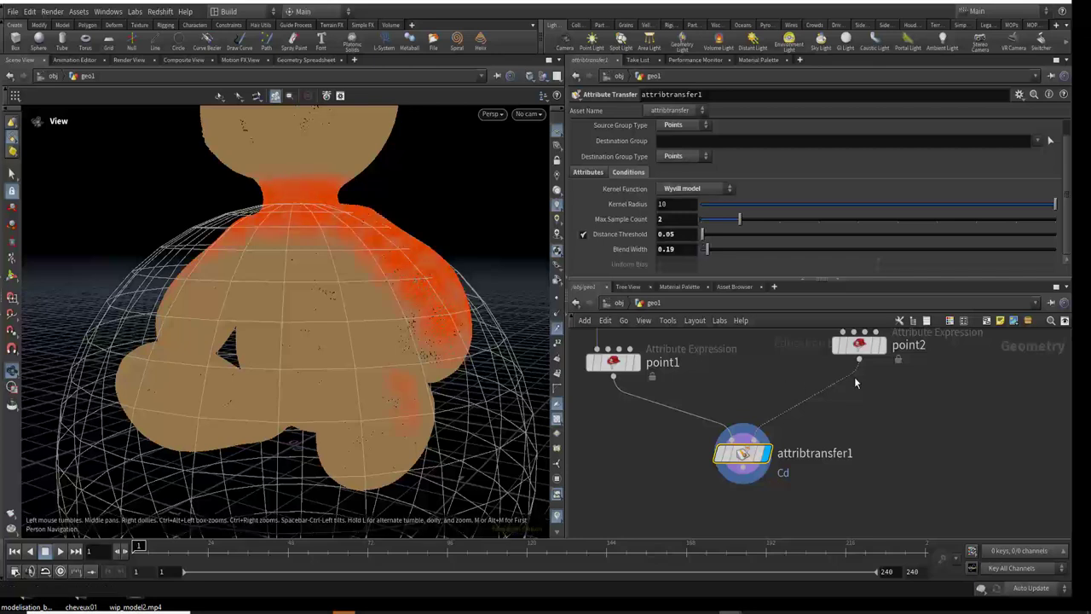
pyautogui.moveTo(762, 391); pyautogui.dragTo(751, 488, button='middle')
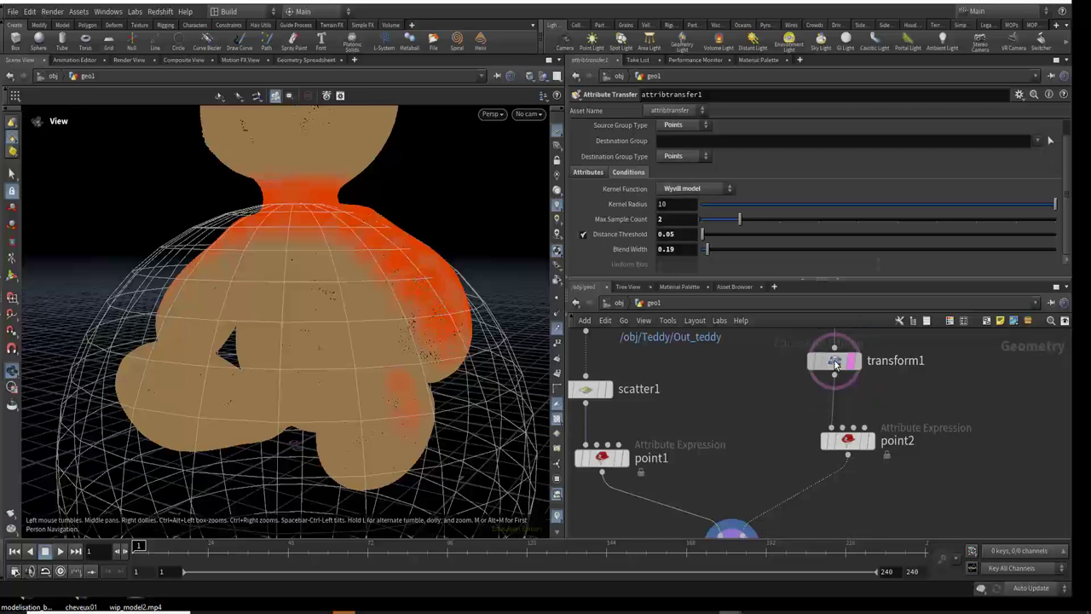
# Set transform1's Uniform Scale to 2.23, moving the red-orange band across the chest and arms.
pyautogui.click(835, 365)
pyautogui.moveTo(736, 235)
pyautogui.mouseDown()
pyautogui.moveTo(786, 234)
pyautogui.moveTo(740, 249)
pyautogui.moveTo(819, 276)
pyautogui.moveTo(806, 287)
pyautogui.moveTo(754, 285)
pyautogui.moveTo(797, 287)
pyautogui.moveTo(780, 290)
pyautogui.mouseUp()
pyautogui.scroll(-2, 353, 370)
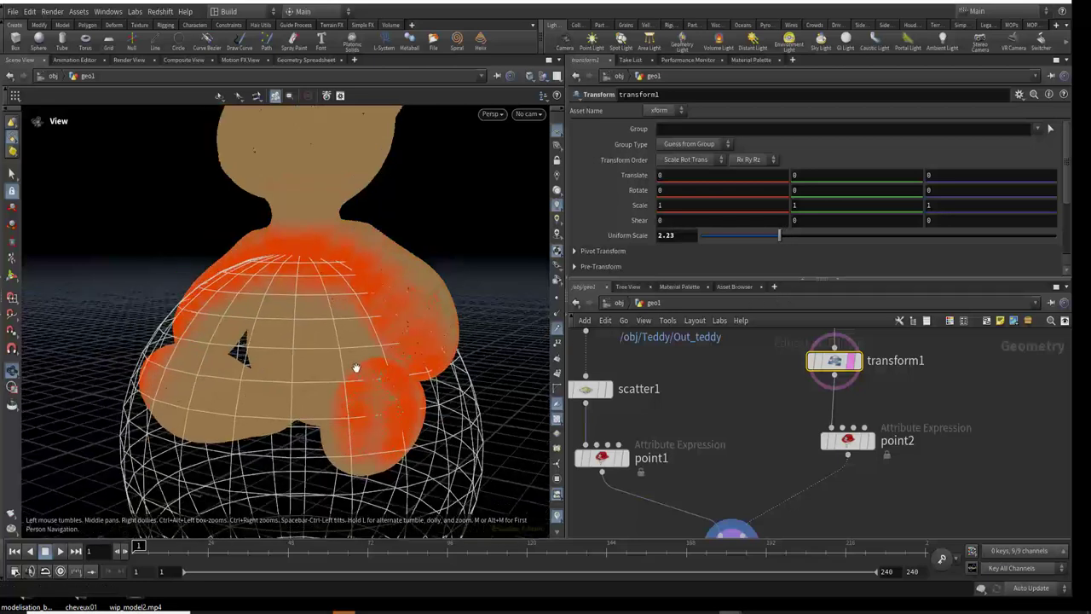
pyautogui.moveTo(357, 368)
pyautogui.mouseDown()
pyautogui.moveTo(385, 346)
pyautogui.moveTo(424, 409)
pyautogui.moveTo(457, 401)
pyautogui.mouseUp()
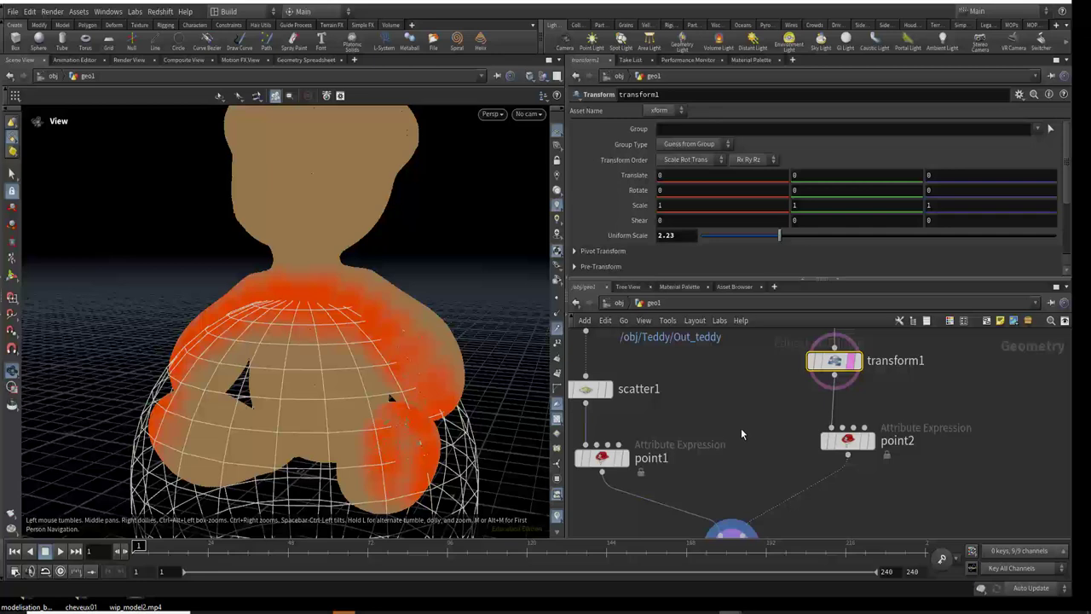
pyautogui.scroll(-1, 741, 428)
pyautogui.moveTo(741, 427)
pyautogui.mouseDown(button='middle')
pyautogui.moveTo(776, 441)
pyautogui.moveTo(776, 418)
pyautogui.mouseUp(button='middle')
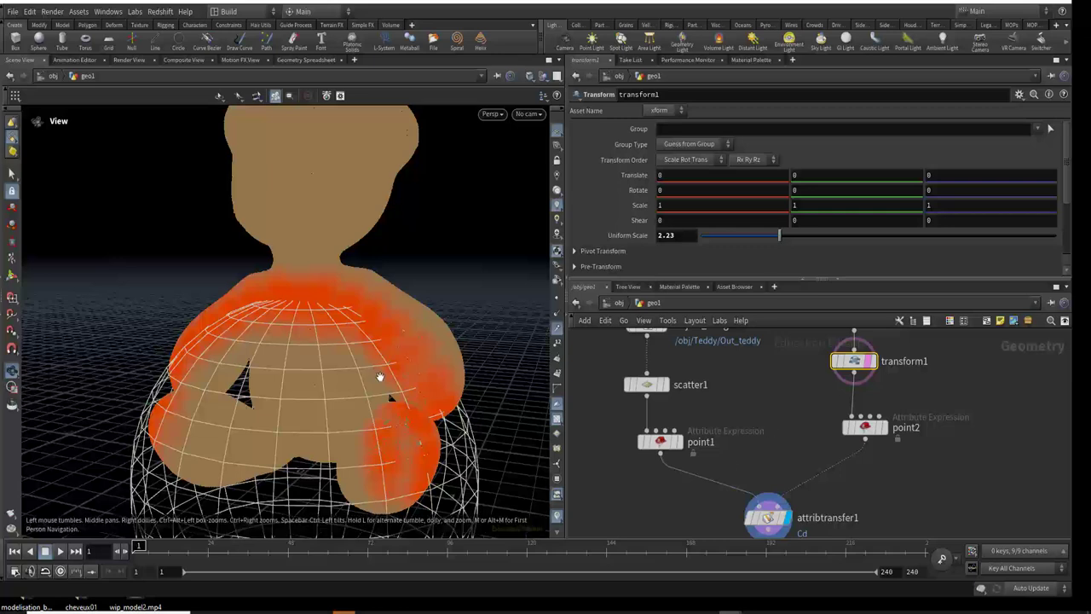
pyautogui.moveTo(380, 375)
pyautogui.mouseDown()
pyautogui.moveTo(359, 339)
pyautogui.moveTo(331, 338)
pyautogui.moveTo(339, 386)
pyautogui.moveTo(378, 365)
pyautogui.moveTo(325, 365)
pyautogui.moveTo(316, 325)
pyautogui.mouseUp()
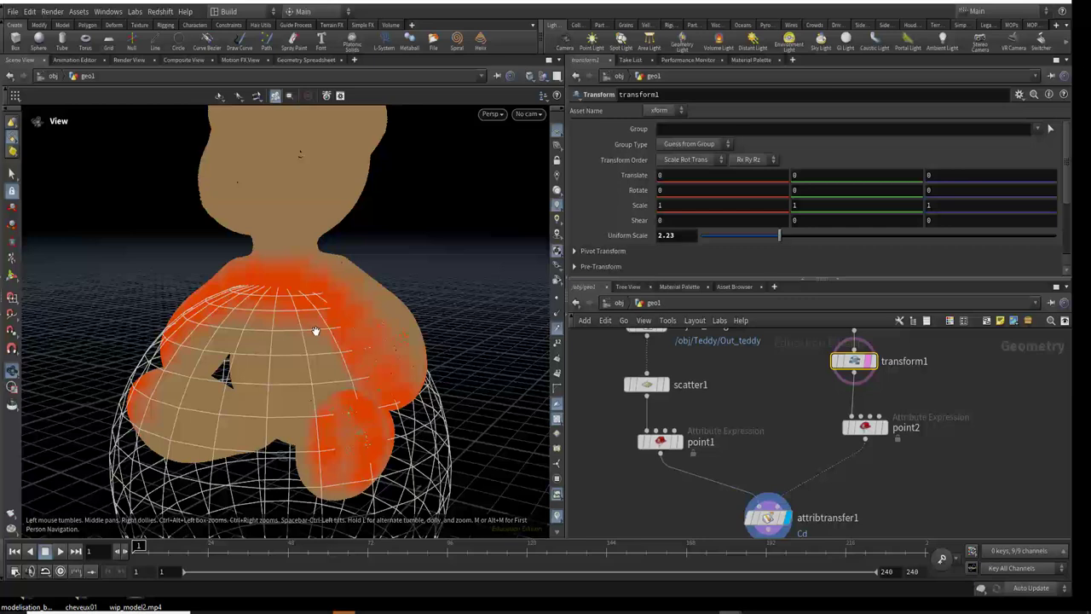
pyautogui.moveTo(317, 339)
pyautogui.mouseDown()
pyautogui.moveTo(334, 385)
pyautogui.moveTo(364, 334)
pyautogui.moveTo(357, 355)
pyautogui.moveTo(316, 365)
pyautogui.mouseUp()
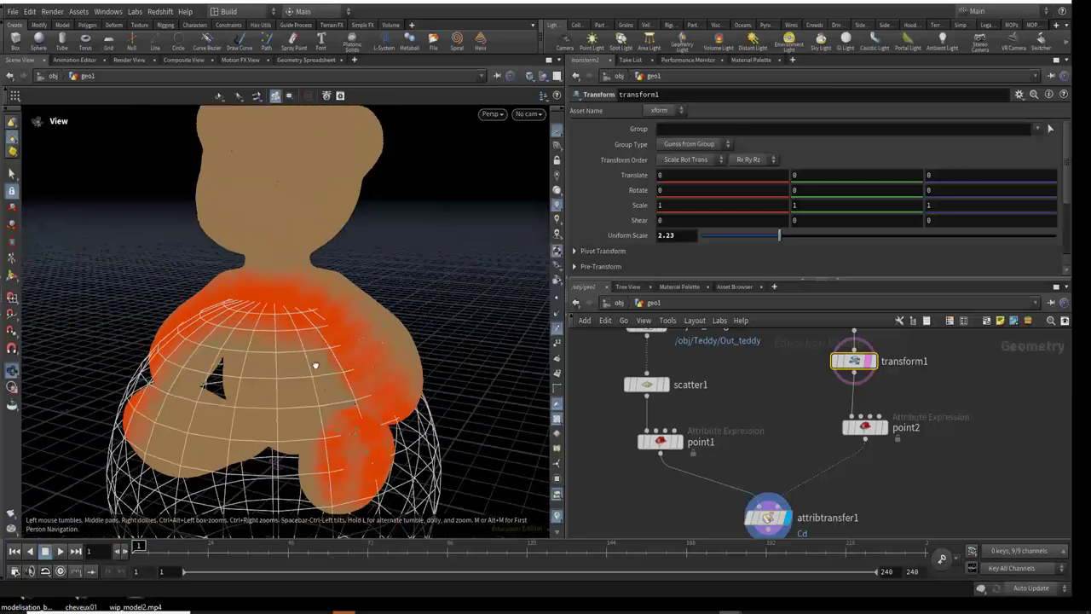
pyautogui.moveTo(774, 468); pyautogui.dragTo(761, 455, button='middle')
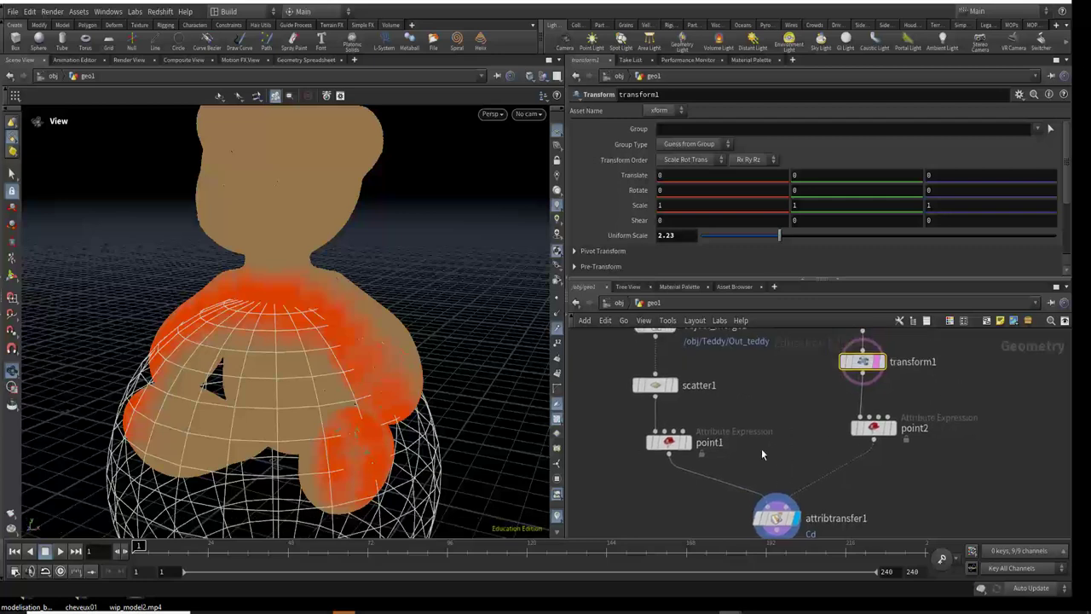
pyautogui.moveTo(661, 441)
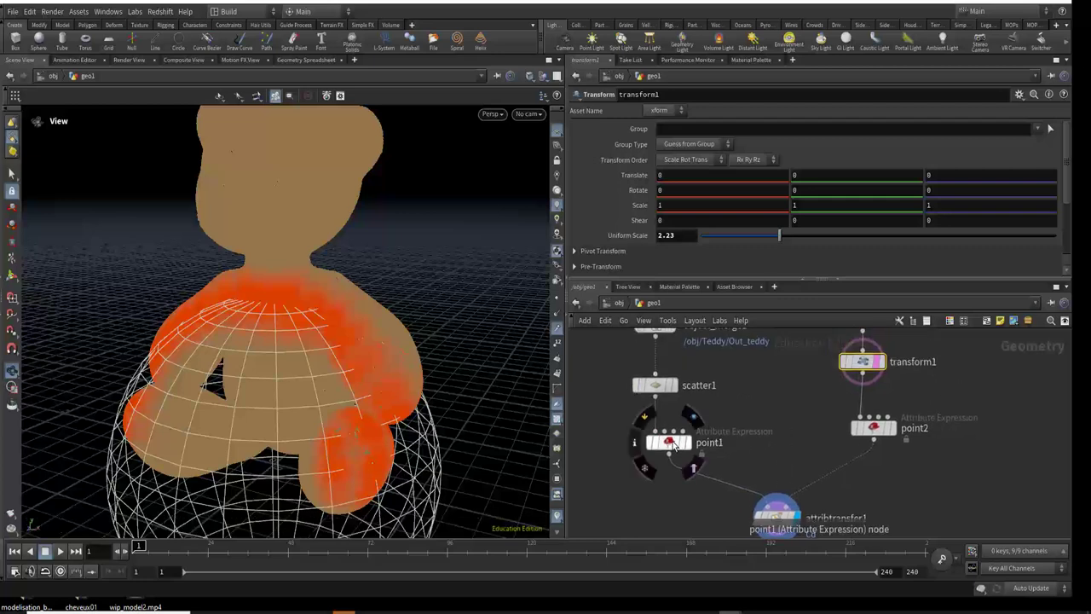
# Add a third expression to point1 and make the first a custom attribute named extrude.
pyautogui.click(671, 444)
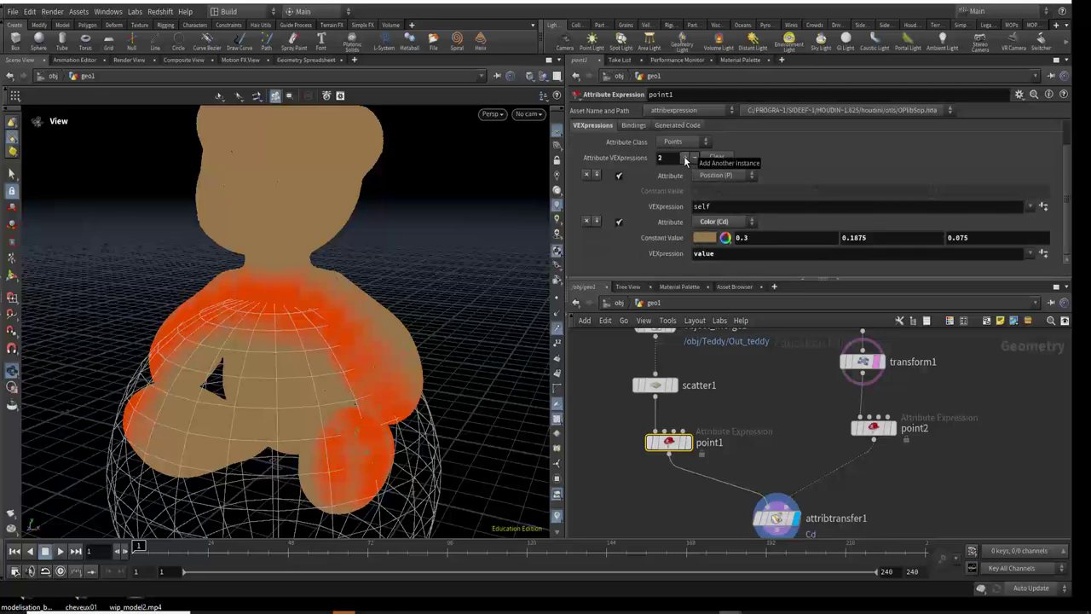
pyautogui.click(685, 159)
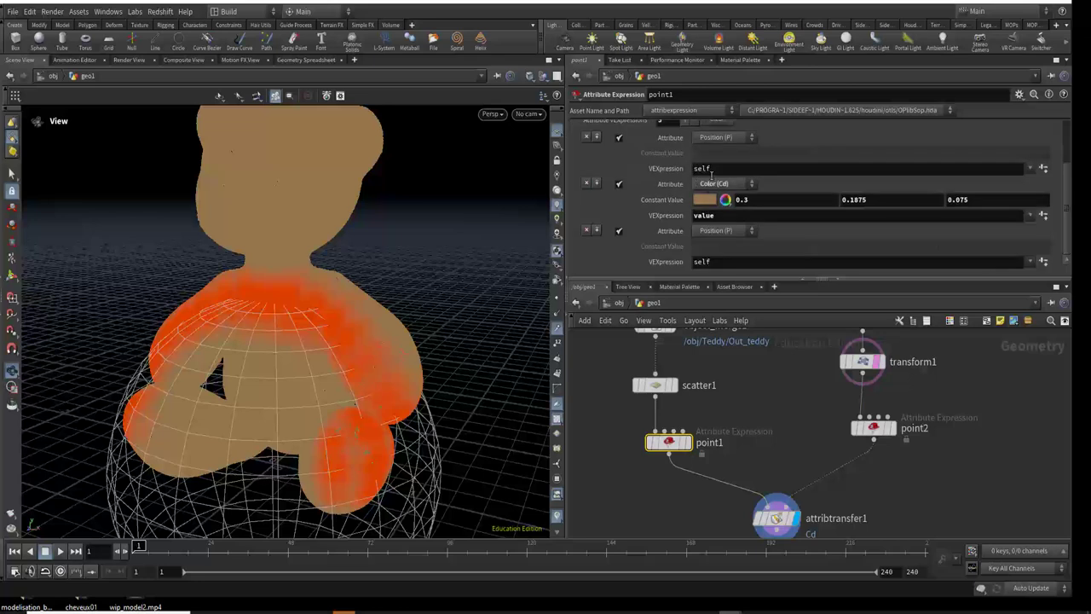
pyautogui.scroll(1, 705, 186)
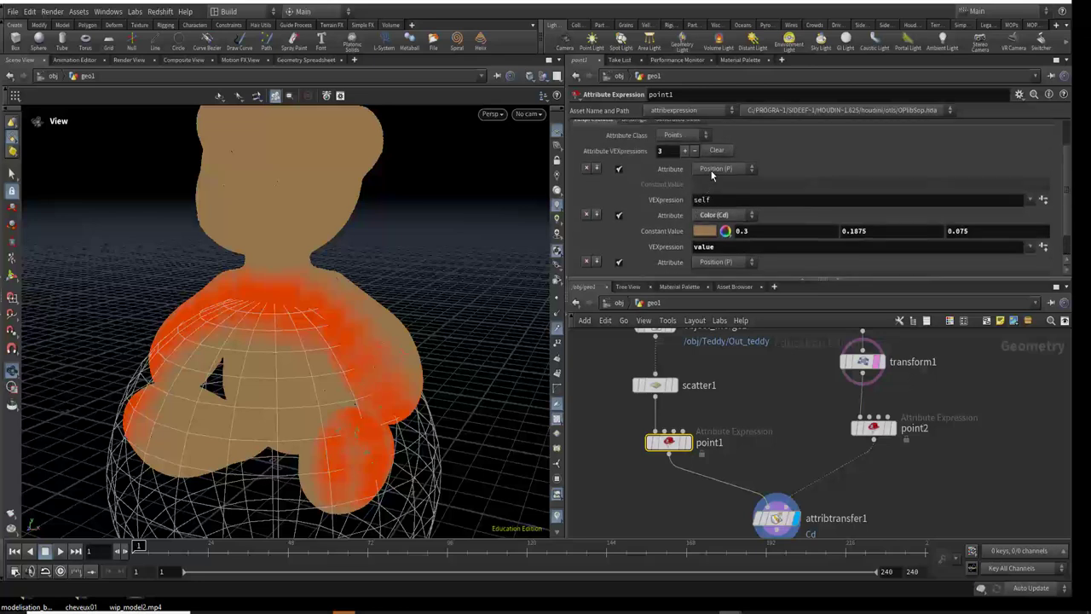
pyautogui.click(711, 172)
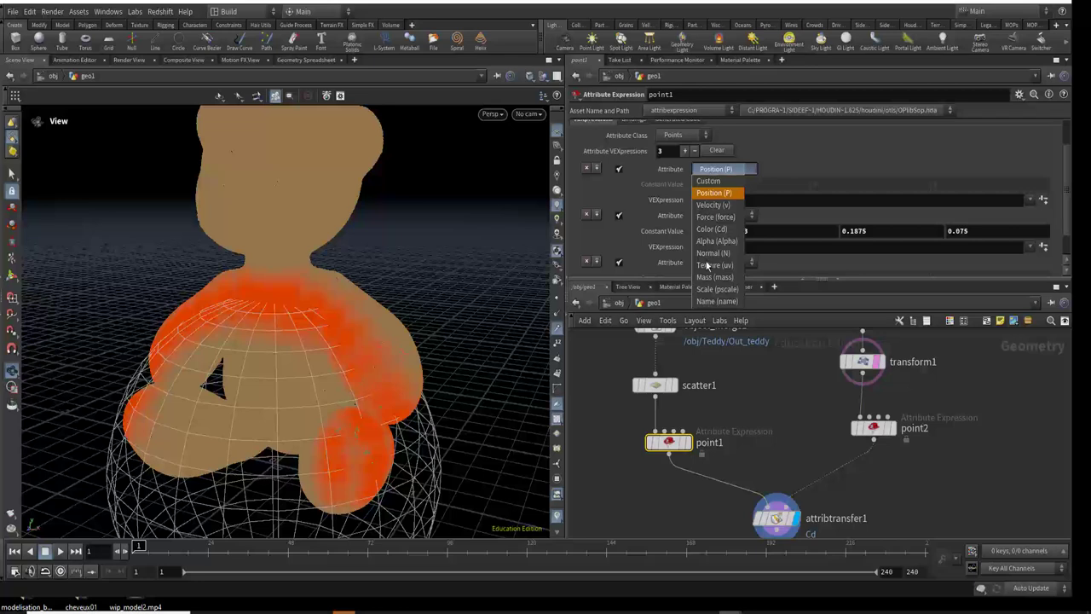
pyautogui.click(723, 181)
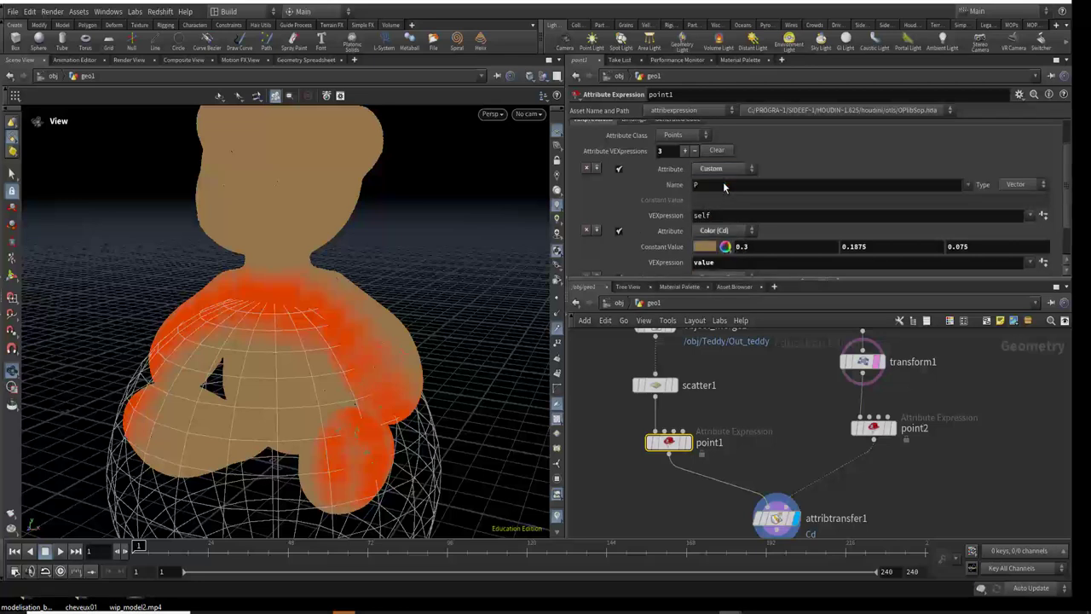
pyautogui.scroll(-2, 723, 245)
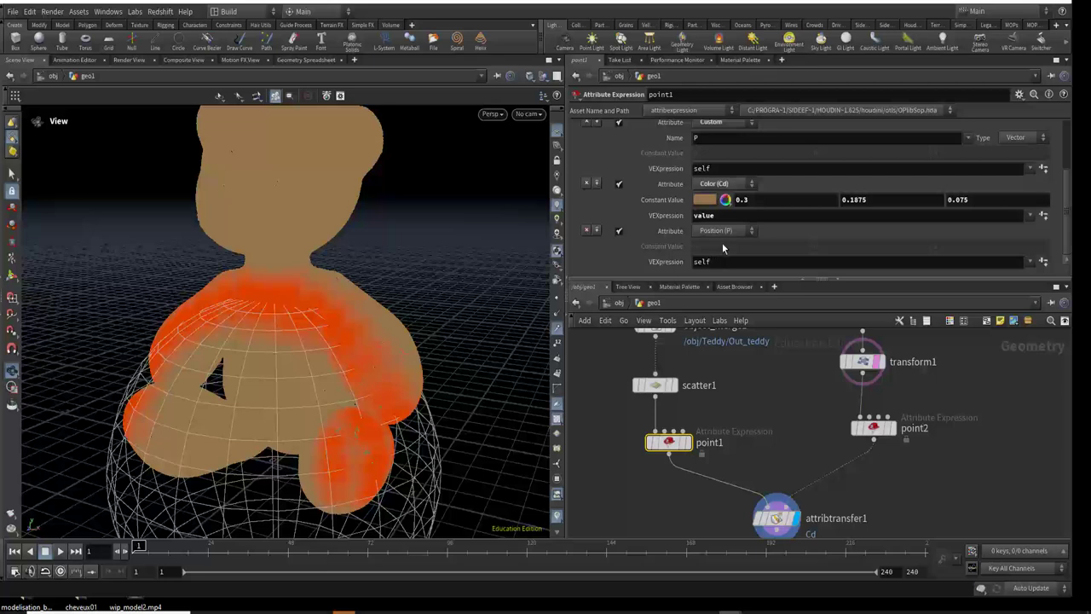
pyautogui.scroll(1, 723, 237)
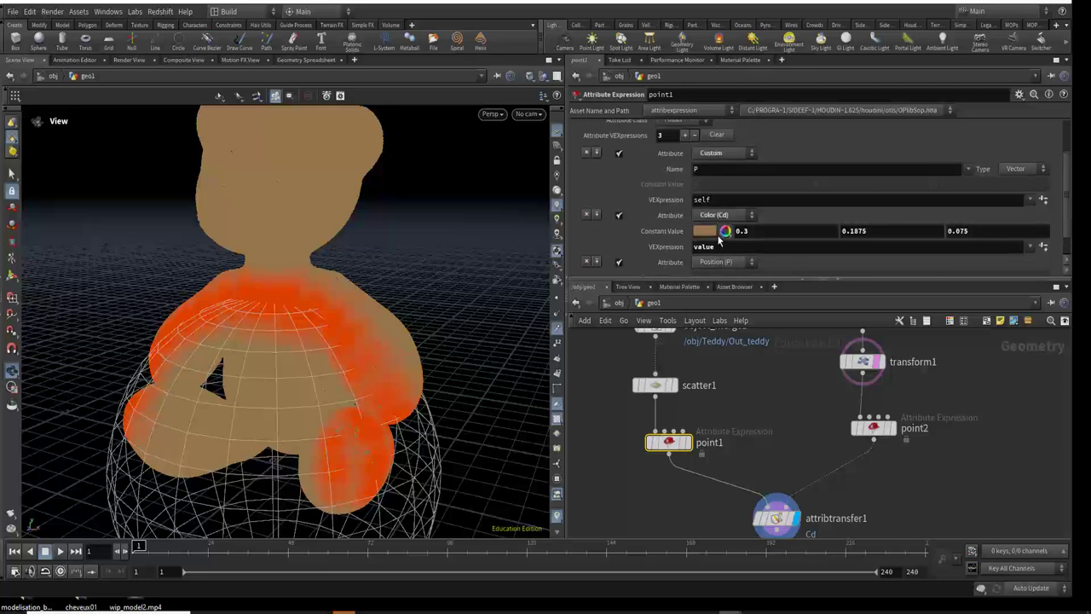
pyautogui.click(693, 169)
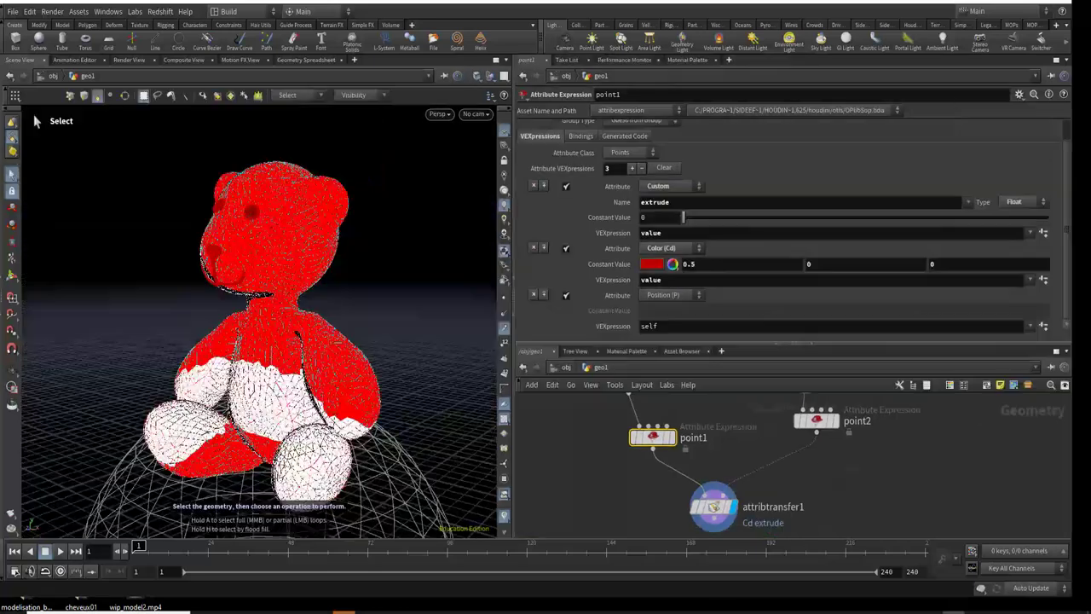
# Move attribtransfer1 further right and bring transform2 into view in the network.
pyautogui.moveTo(726, 507); pyautogui.dragTo(740, 486, button='middle')
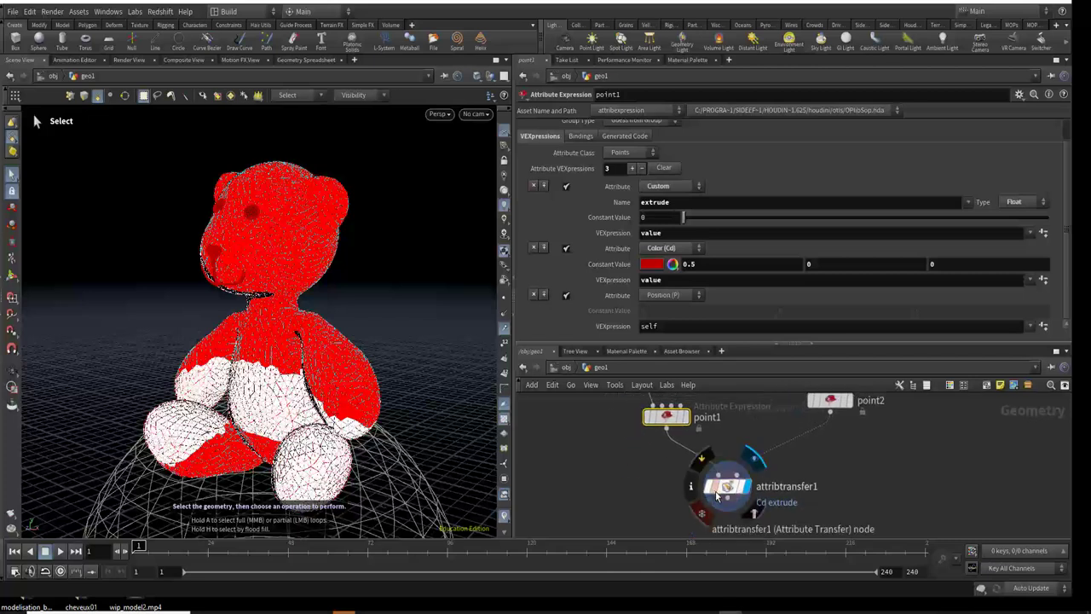
pyautogui.moveTo(724, 487); pyautogui.dragTo(737, 487)
pyautogui.moveTo(677, 473); pyautogui.dragTo(672, 532, button='middle')
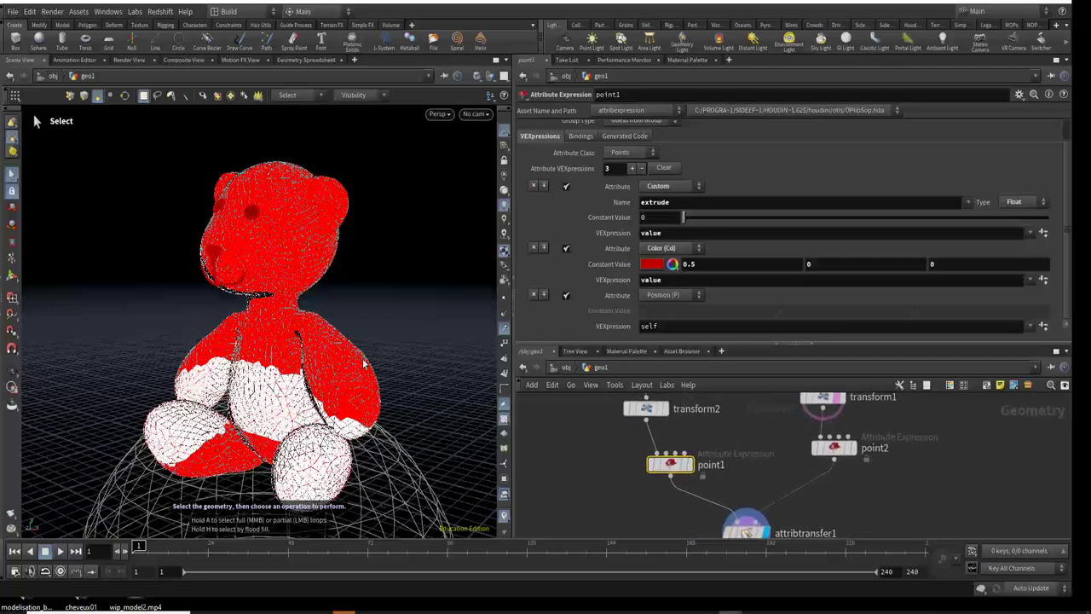
# Start a new scene, discarding the unsaved teddy bear file.
pyautogui.click(13, 13)
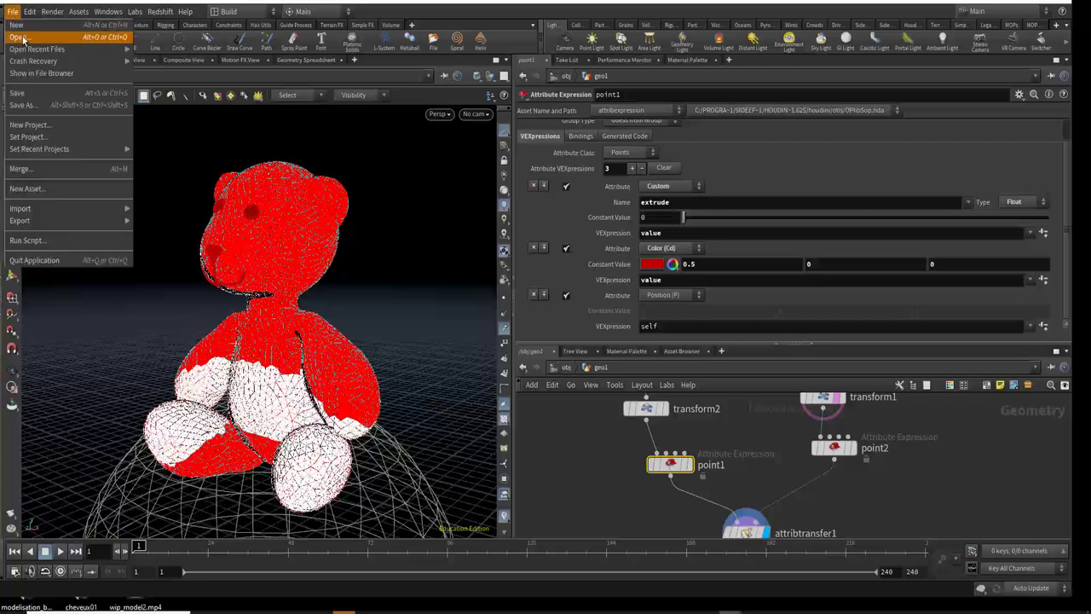
pyautogui.click(34, 25)
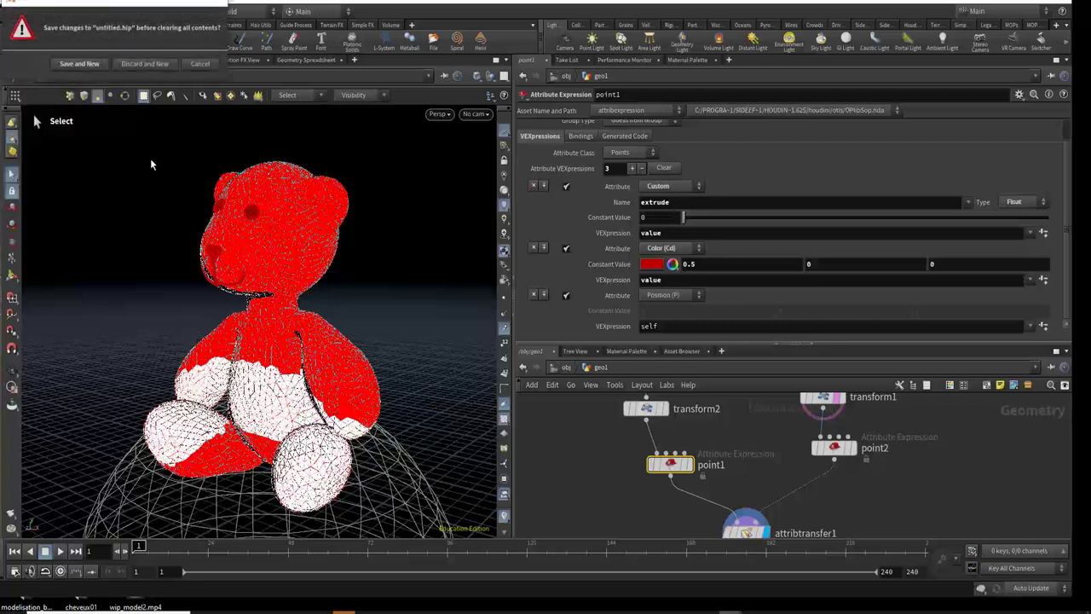
pyautogui.click(145, 63)
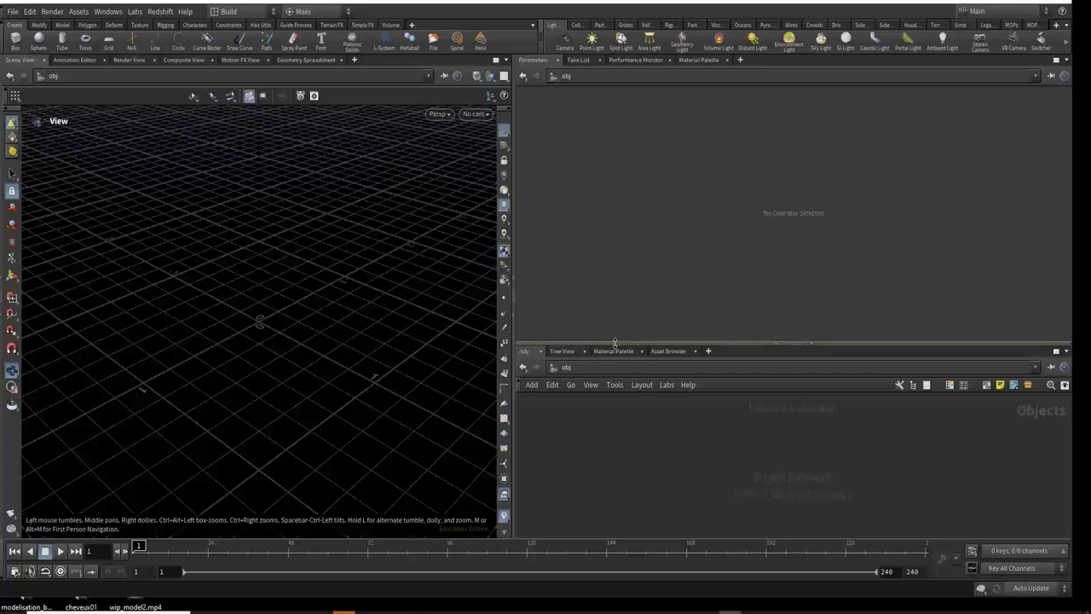
# Add a Geometry container, geo1, and dive inside it.
pyautogui.moveTo(614, 344); pyautogui.dragTo(614, 281)
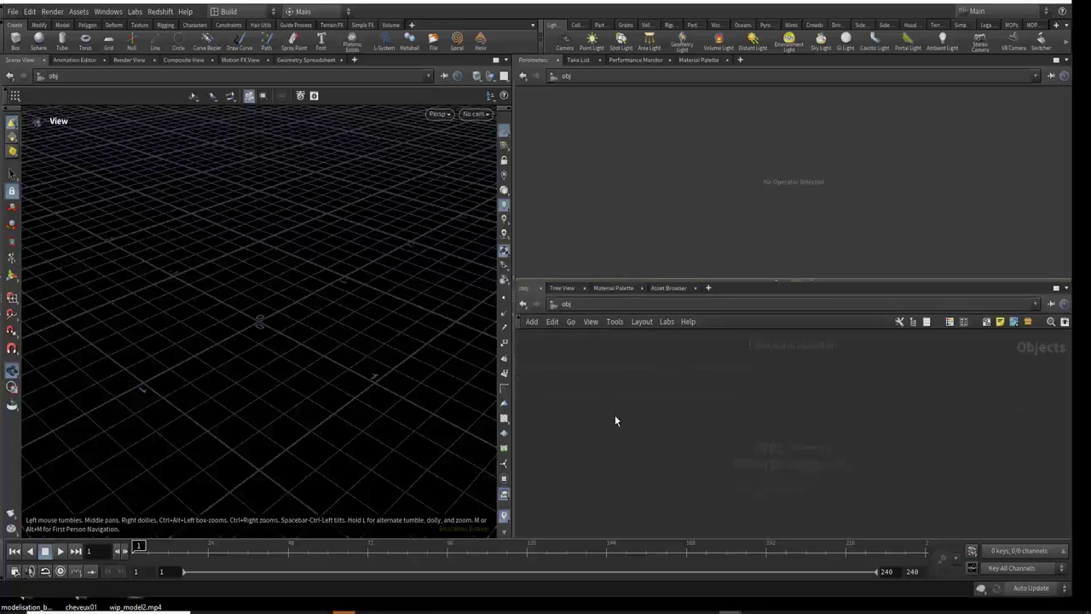
pyautogui.press('Tab')
pyautogui.write('geo')
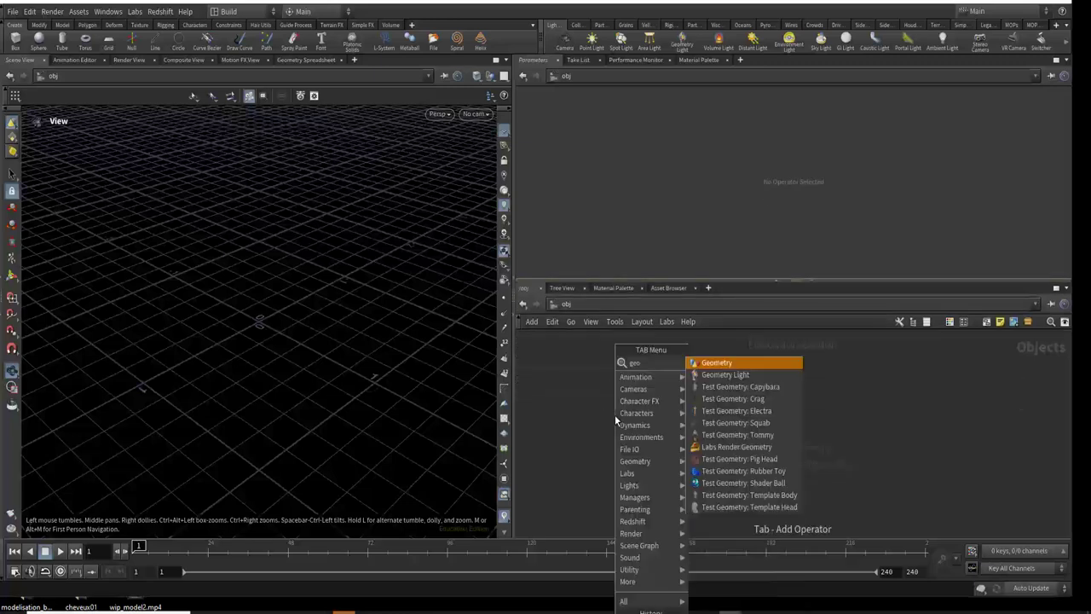
pyautogui.press('Return')
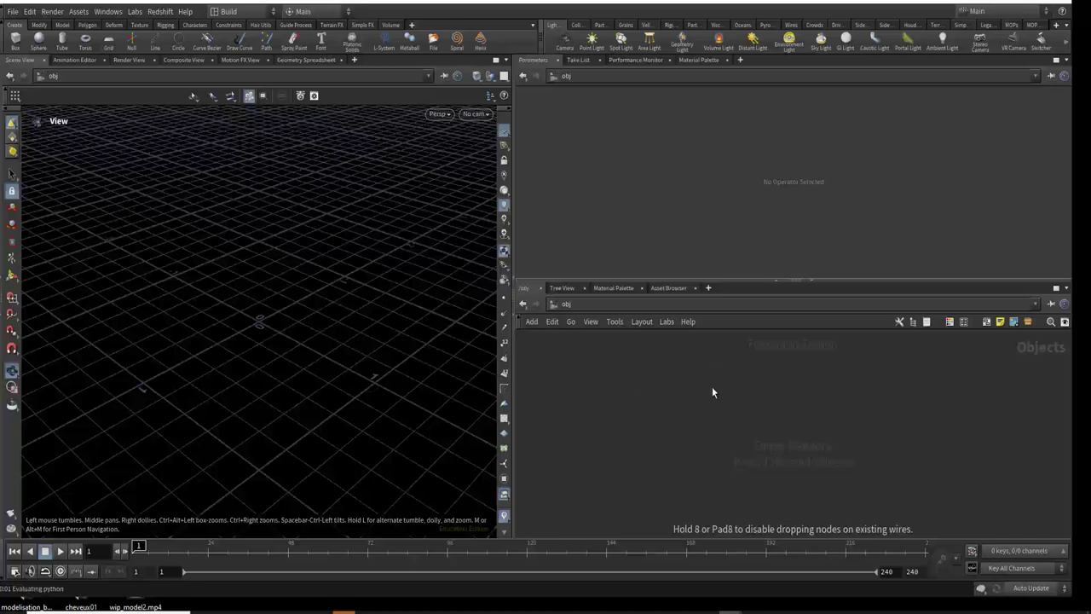
pyautogui.click(713, 390)
pyautogui.doubleClick(714, 386)
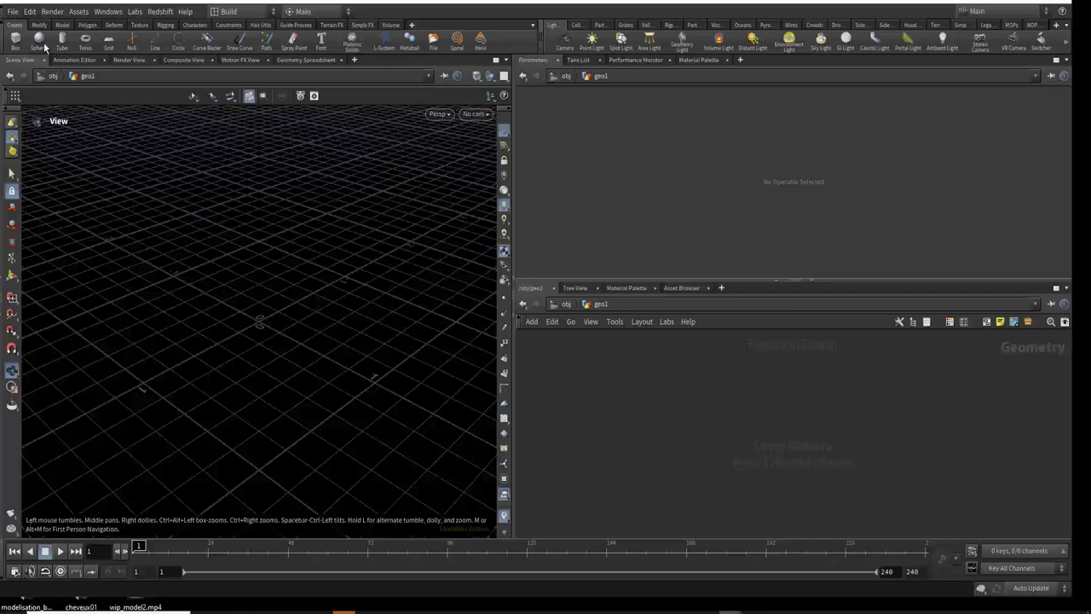
# Delete the stray grid object and go back inside geo1.
pyautogui.click(108, 50)
pyautogui.click(252, 327)
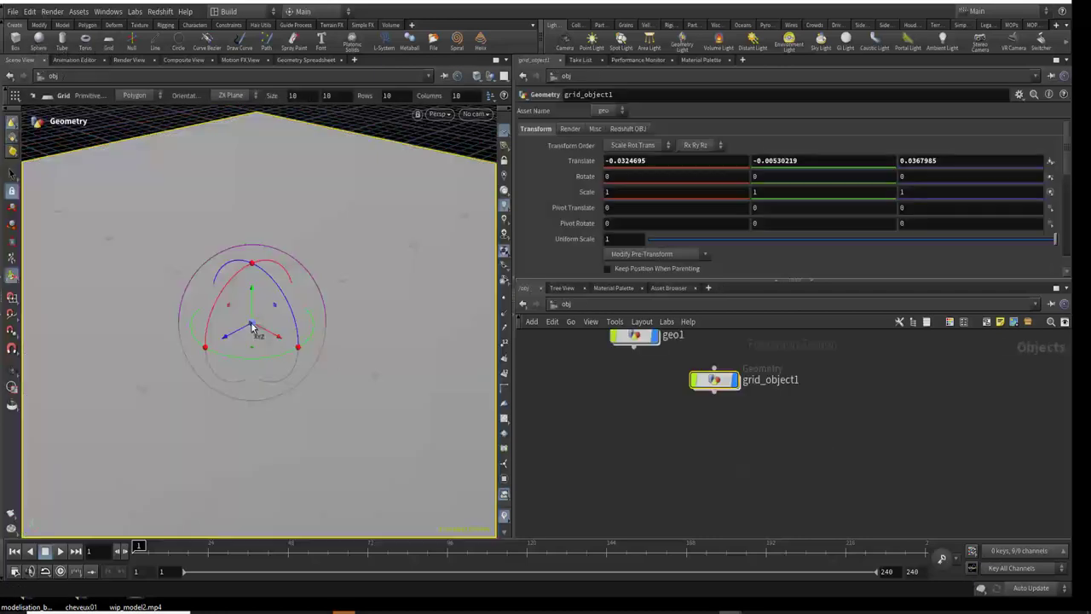
pyautogui.moveTo(693, 475); pyautogui.dragTo(663, 539, button='middle')
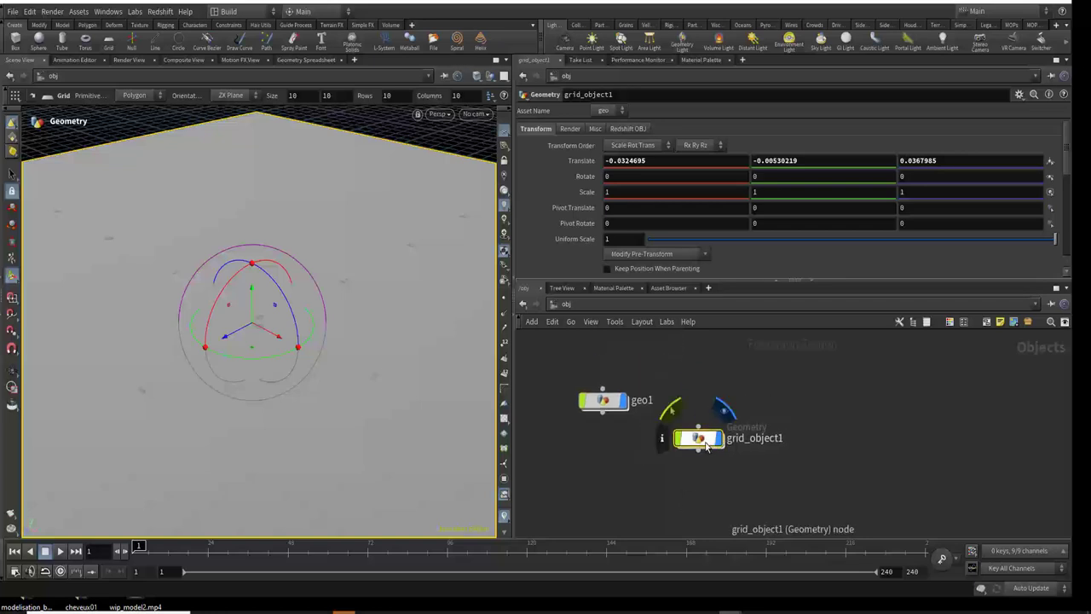
pyautogui.press('Delete')
pyautogui.doubleClick(608, 408)
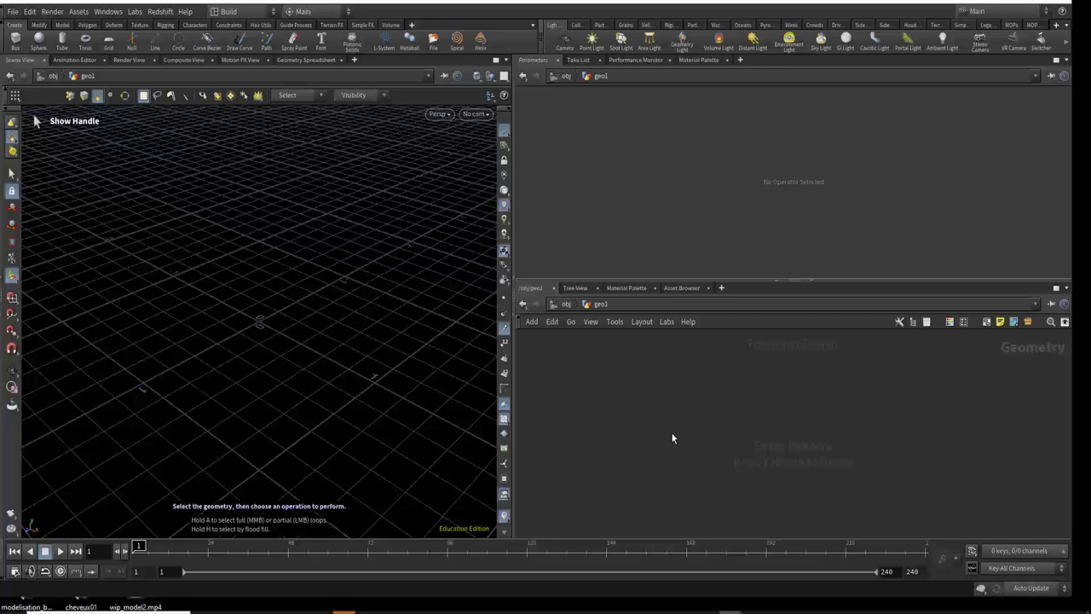
# Add grid1 and box1 nodes side by side inside geo1.
pyautogui.press('Tab')
pyautogui.write('grid')
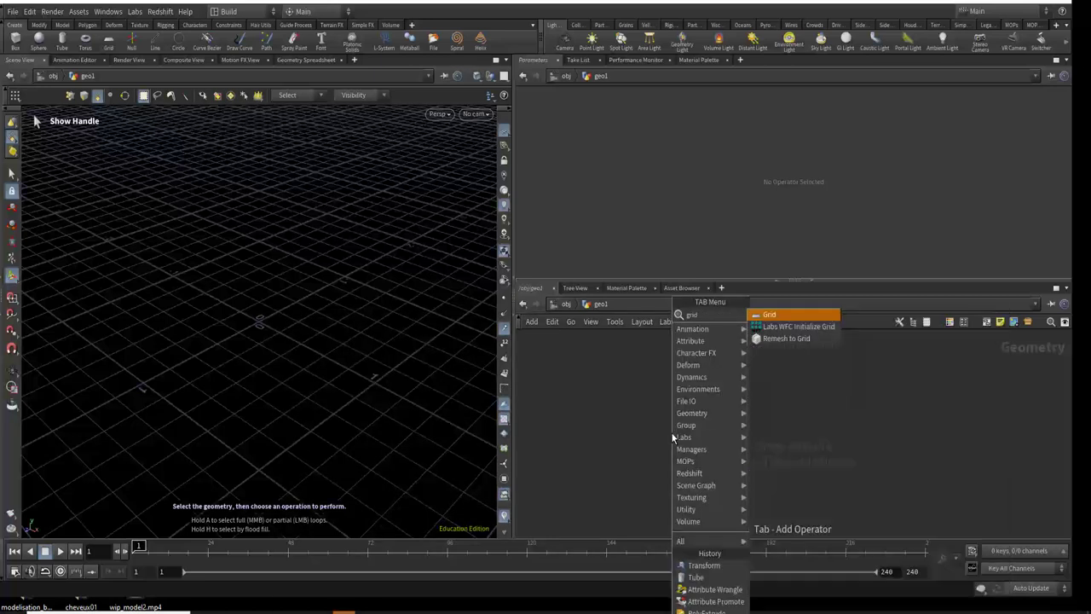
pyautogui.press('Return')
pyautogui.click(660, 394)
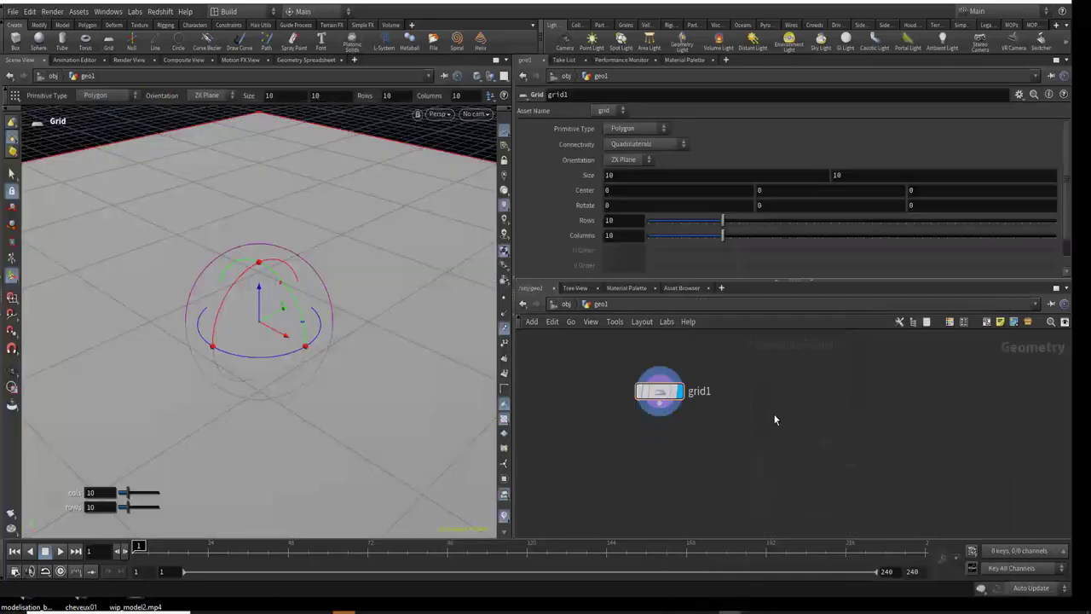
pyautogui.press('Tab')
pyautogui.write('c')
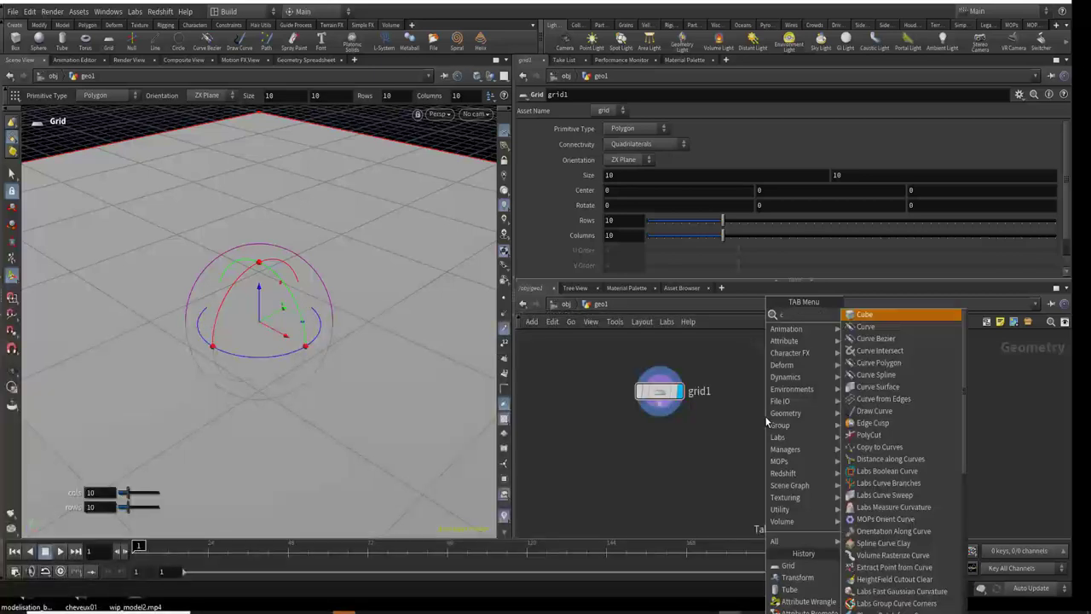
pyautogui.write('ube')
pyautogui.press('Return')
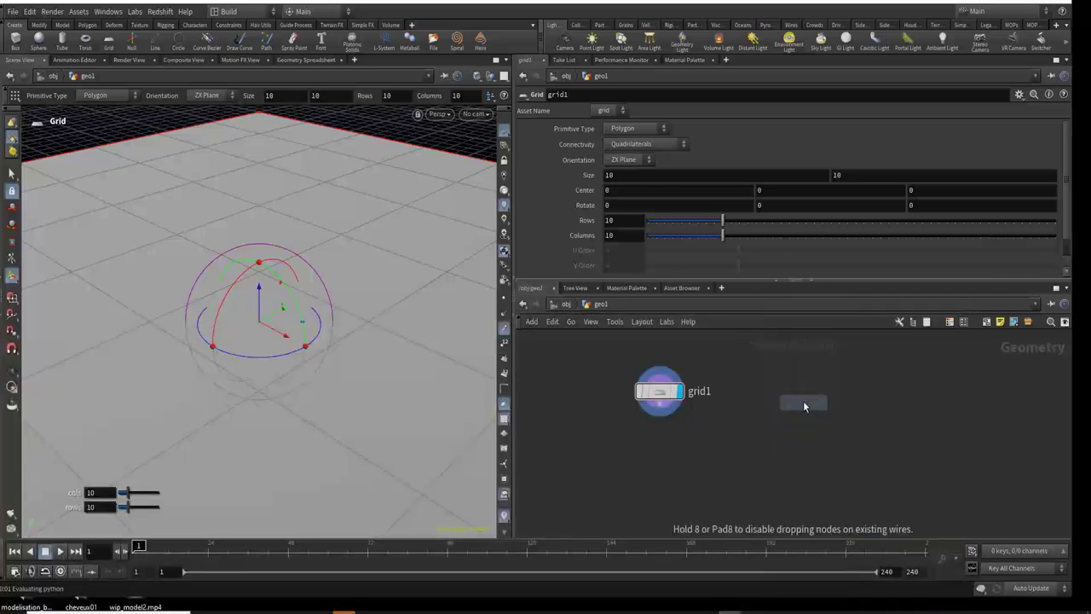
pyautogui.click(803, 401)
# Add a Copy to Points node, copytopoints1, below the other nodes.
pyautogui.press('Tab')
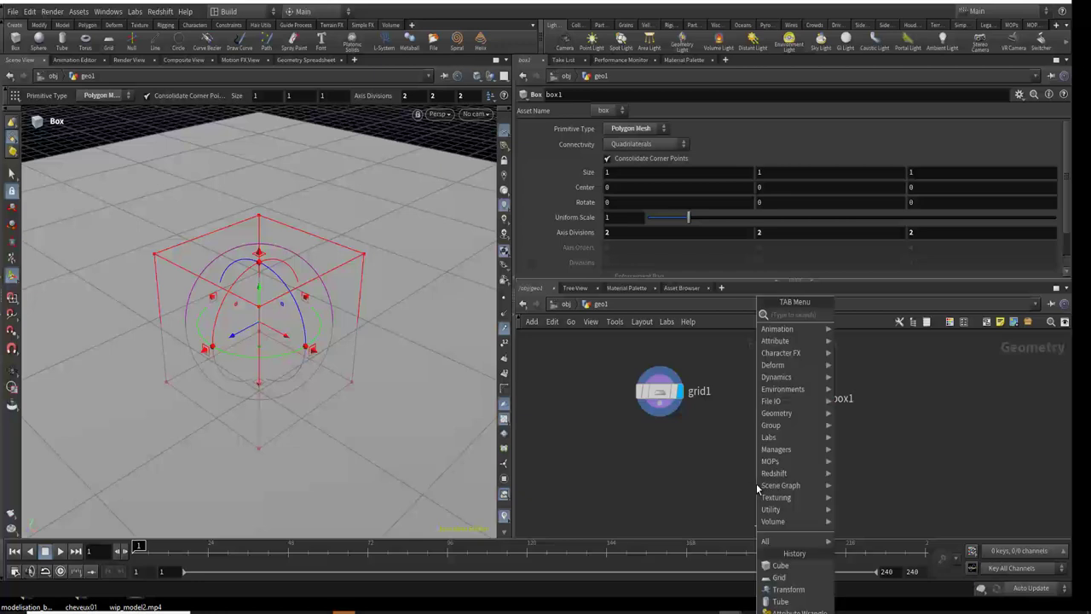
pyautogui.write('copy')
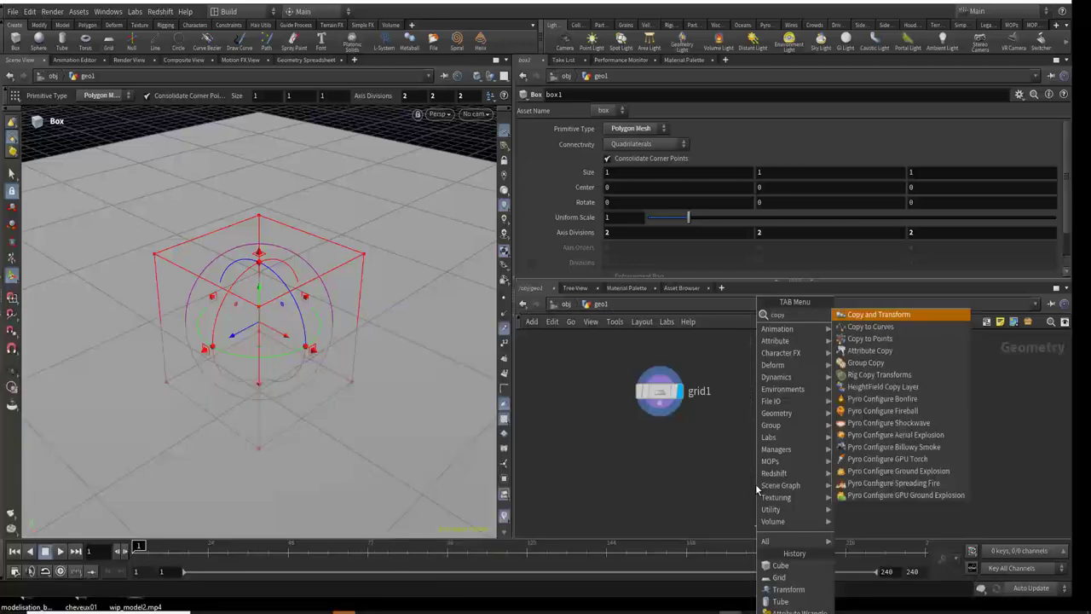
pyautogui.click(912, 339)
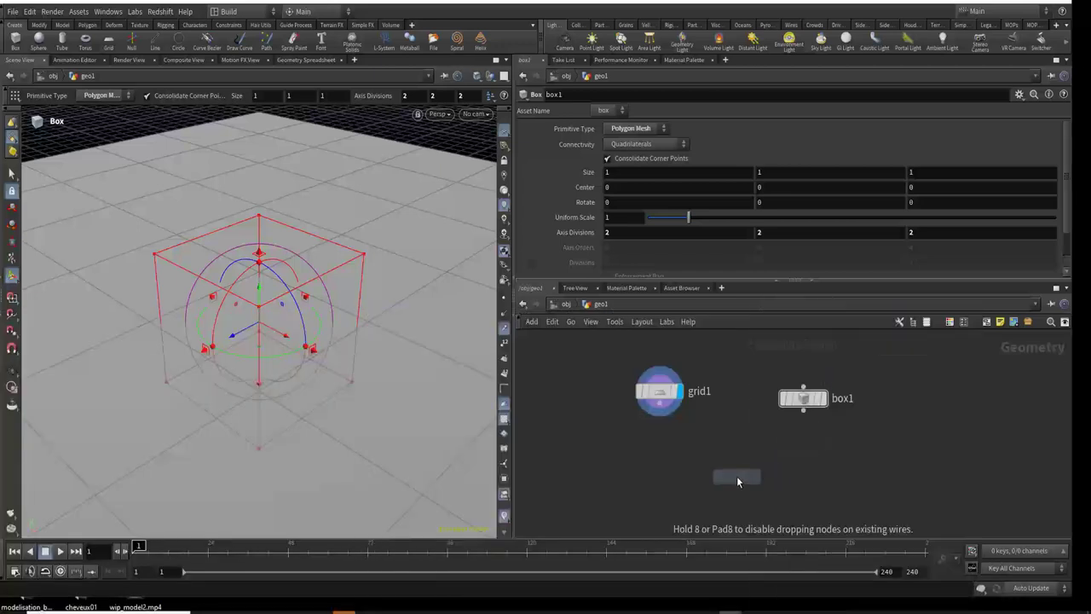
pyautogui.click(736, 480)
pyautogui.moveTo(736, 476)
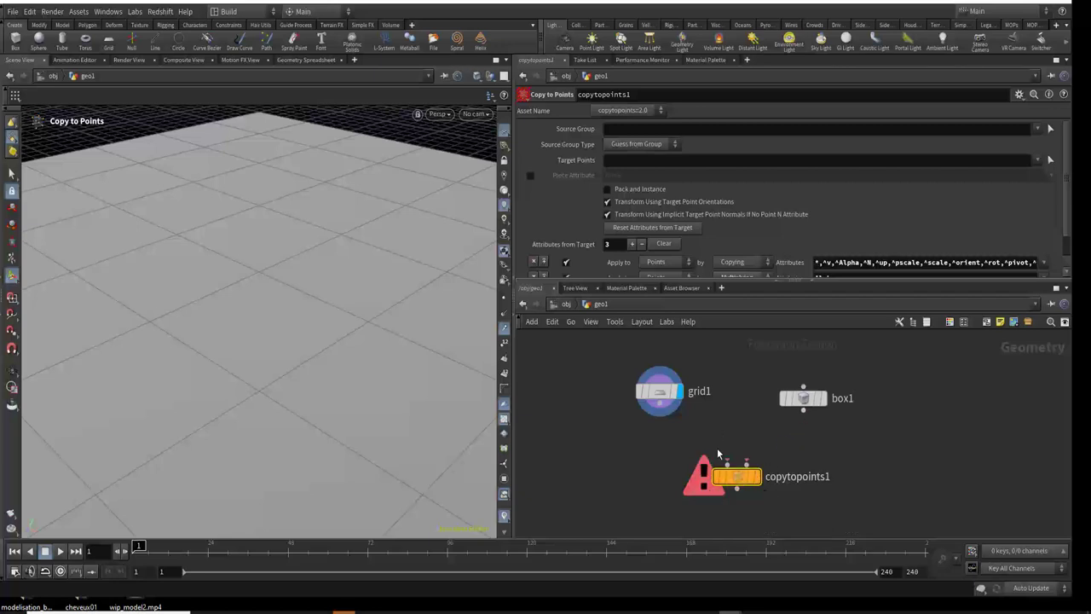
pyautogui.moveTo(738, 478); pyautogui.dragTo(738, 493)
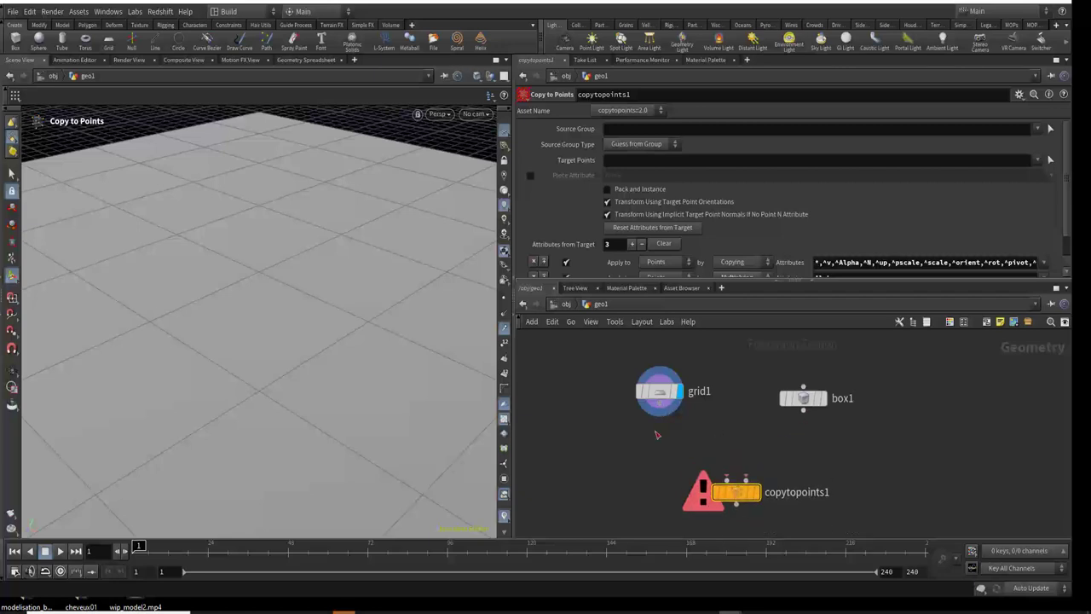
# Create a Scatter node, scatter1, wired under grid1.
pyautogui.click(661, 416)
pyautogui.press('Tab')
pyautogui.write('sca')
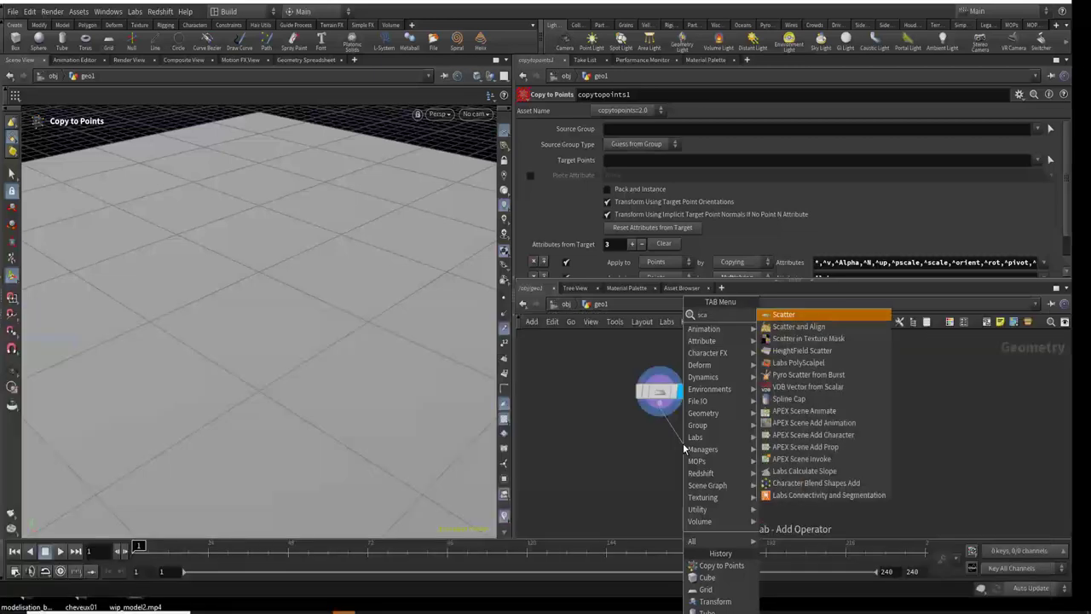
pyautogui.write('tter')
pyautogui.press('Return')
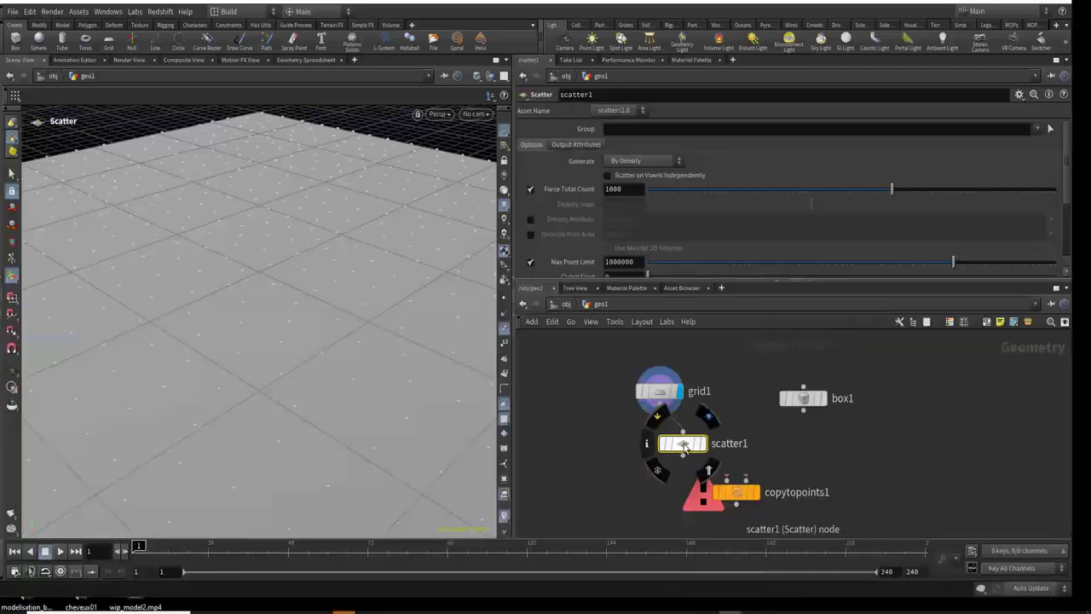
# Stack grid1 above scatter1, display its points, and lower the scatter count to 57.
pyautogui.moveTo(683, 443); pyautogui.dragTo(640, 443)
pyautogui.click(663, 442)
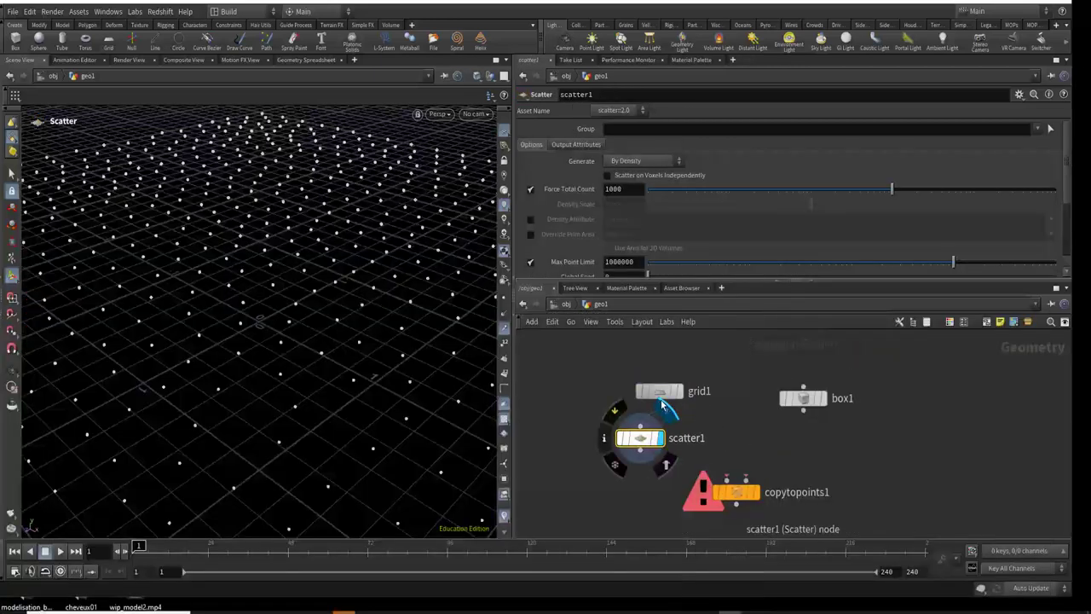
pyautogui.moveTo(659, 393); pyautogui.dragTo(639, 377)
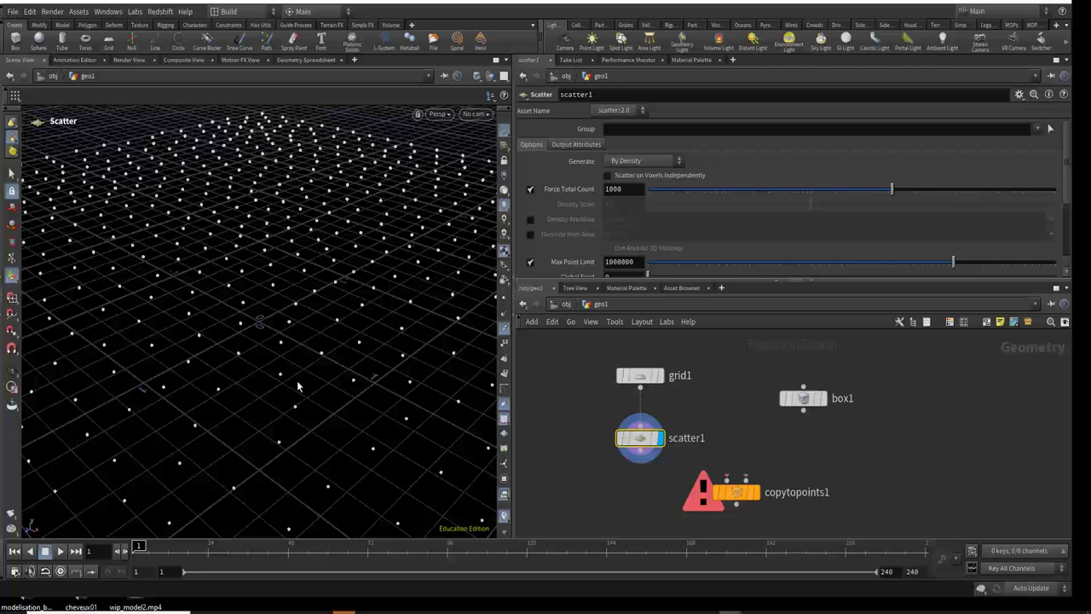
pyautogui.press('Escape')
pyautogui.scroll(-3, 242, 390)
pyautogui.scroll(-3, 241, 390)
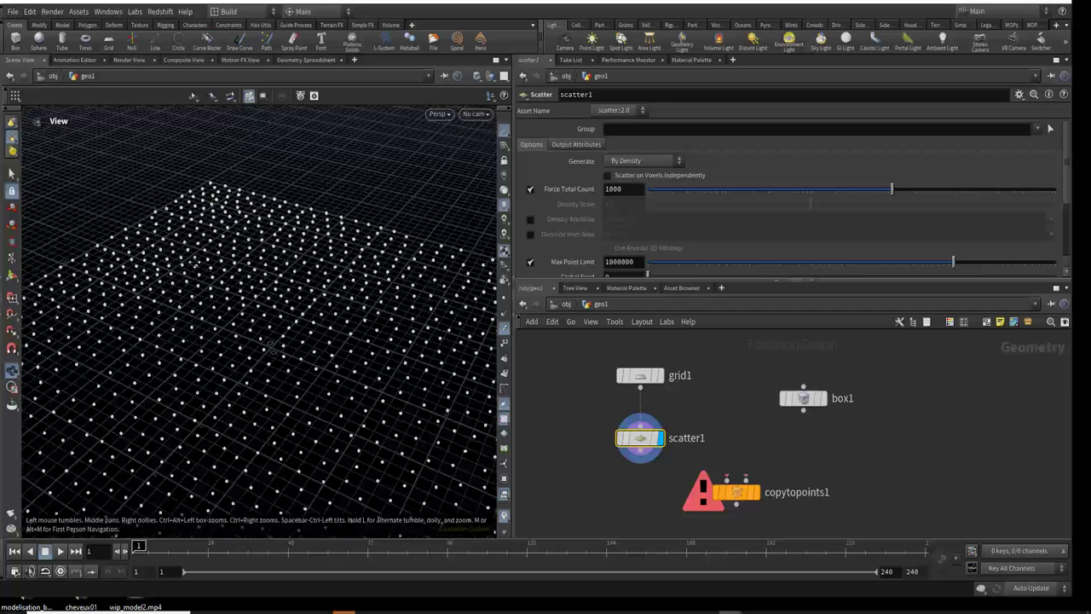
pyautogui.scroll(-5, 268, 280)
pyautogui.scroll(5, 325, 304)
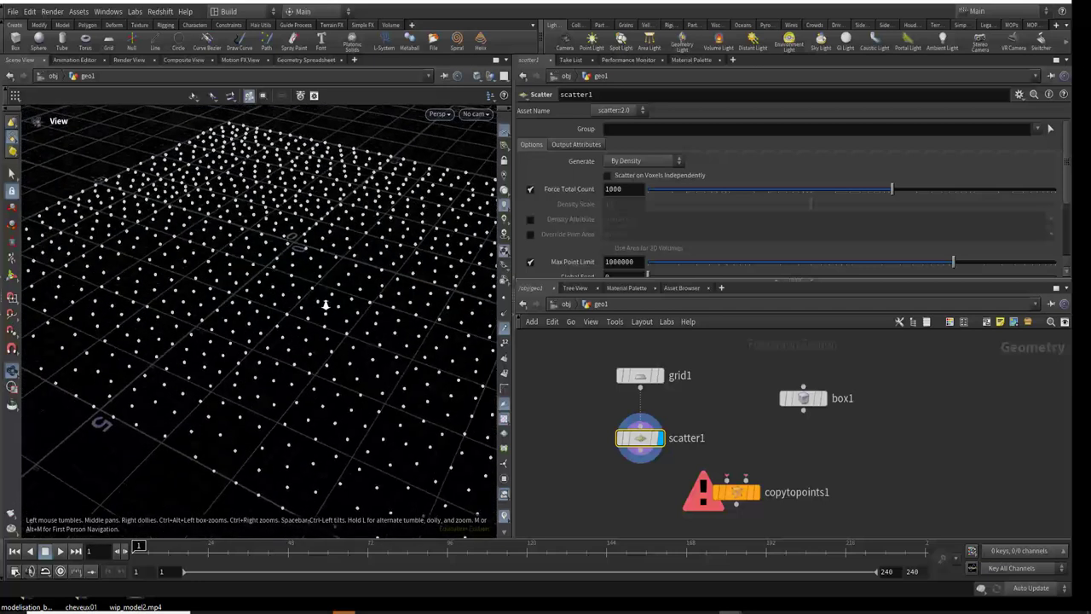
pyautogui.press('Return')
pyautogui.moveTo(892, 188)
pyautogui.mouseDown()
pyautogui.moveTo(758, 188)
pyautogui.moveTo(797, 194)
pyautogui.mouseUp()
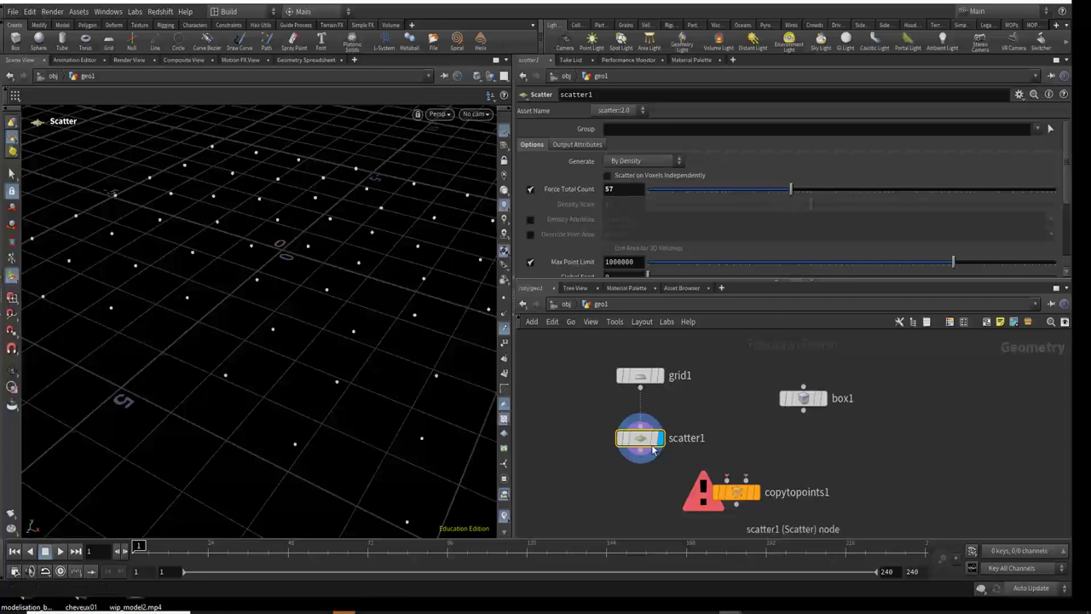
# Wire scatter1 and box1 into copytopoints1 and display the resulting cubes.
pyautogui.moveTo(640, 459); pyautogui.dragTo(746, 476)
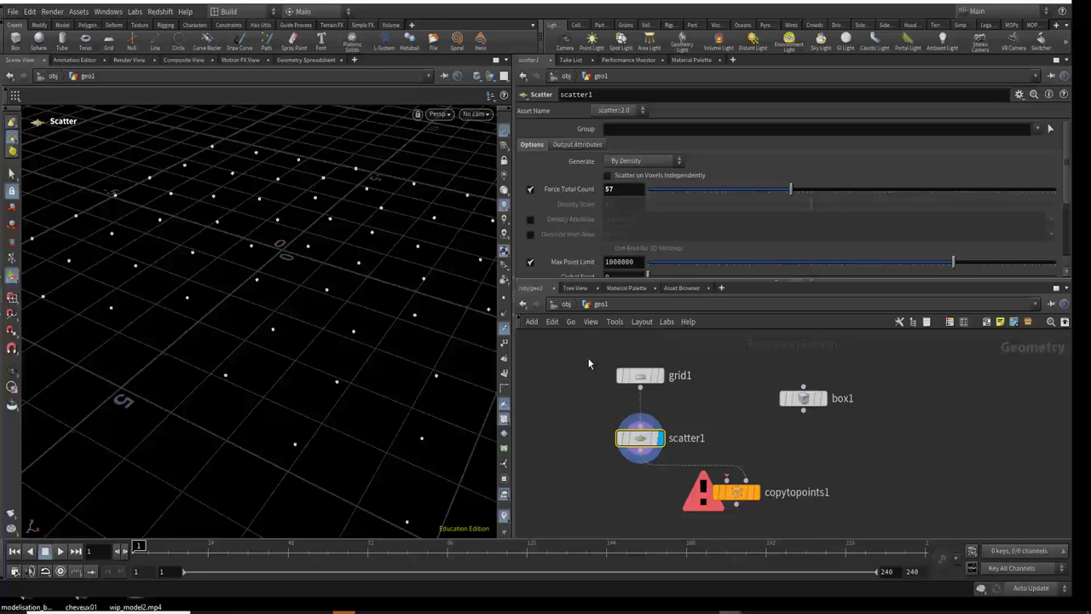
pyautogui.moveTo(559, 341); pyautogui.dragTo(690, 473)
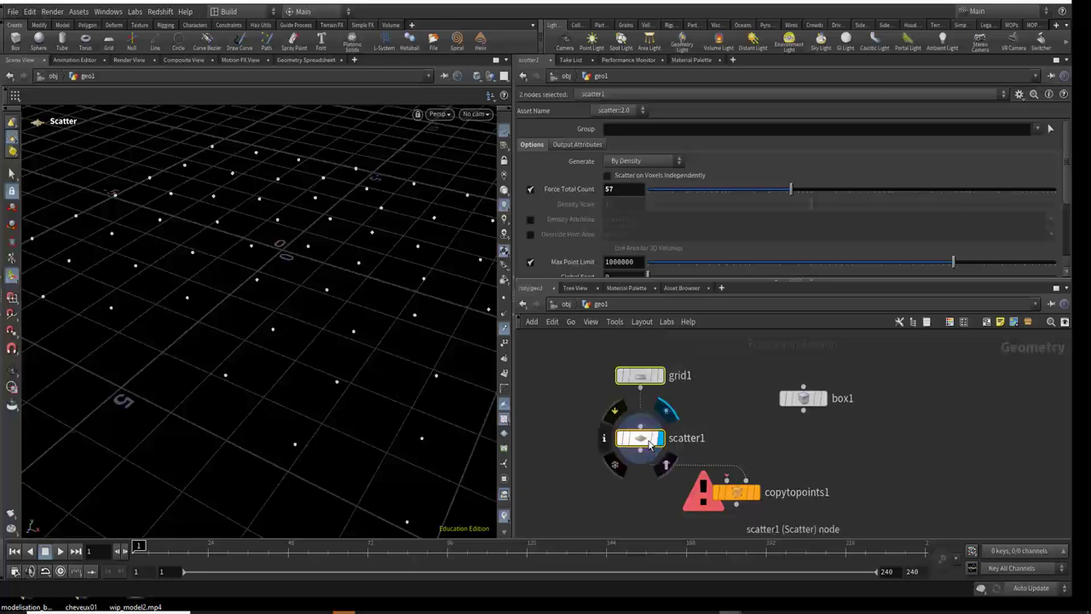
pyautogui.moveTo(649, 443); pyautogui.dragTo(818, 445)
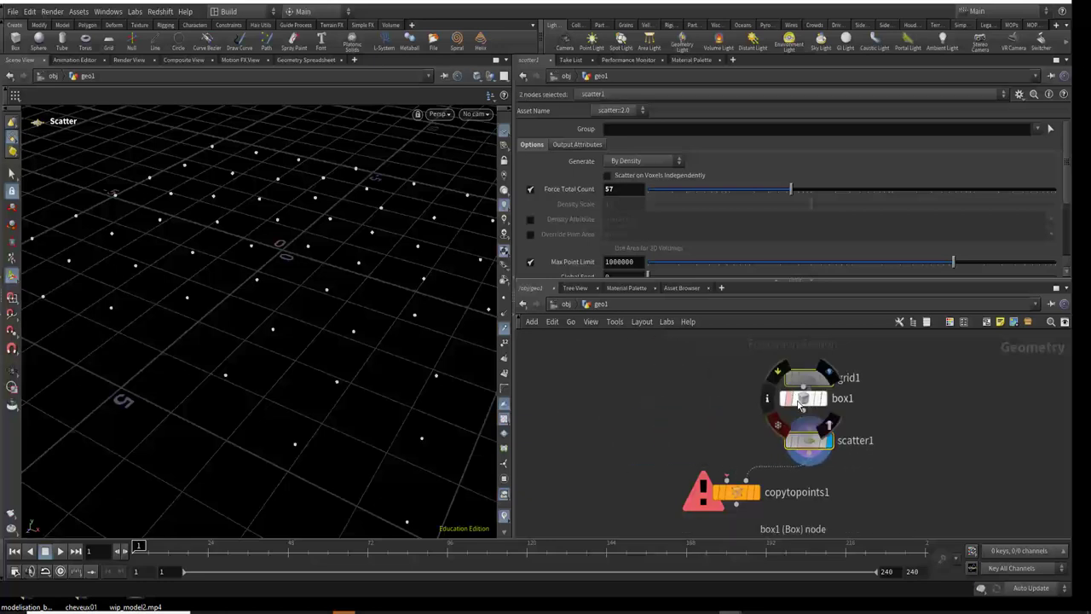
pyautogui.moveTo(801, 408)
pyautogui.mouseDown()
pyautogui.moveTo(632, 387)
pyautogui.moveTo(722, 482)
pyautogui.mouseUp()
pyautogui.click(757, 493)
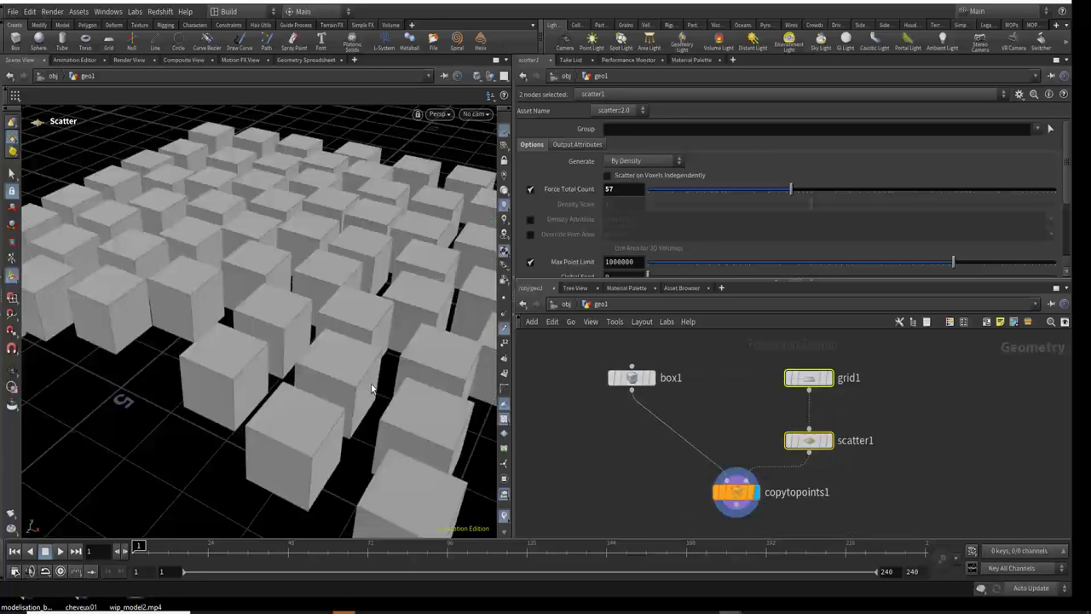
# Orbit around the cube field, then move grid1 and scatter1 up and deselect them.
pyautogui.press('Escape')
pyautogui.moveTo(371, 388)
pyautogui.mouseDown()
pyautogui.moveTo(268, 368)
pyautogui.moveTo(284, 386)
pyautogui.moveTo(205, 332)
pyautogui.moveTo(255, 349)
pyautogui.moveTo(293, 389)
pyautogui.moveTo(265, 365)
pyautogui.mouseUp()
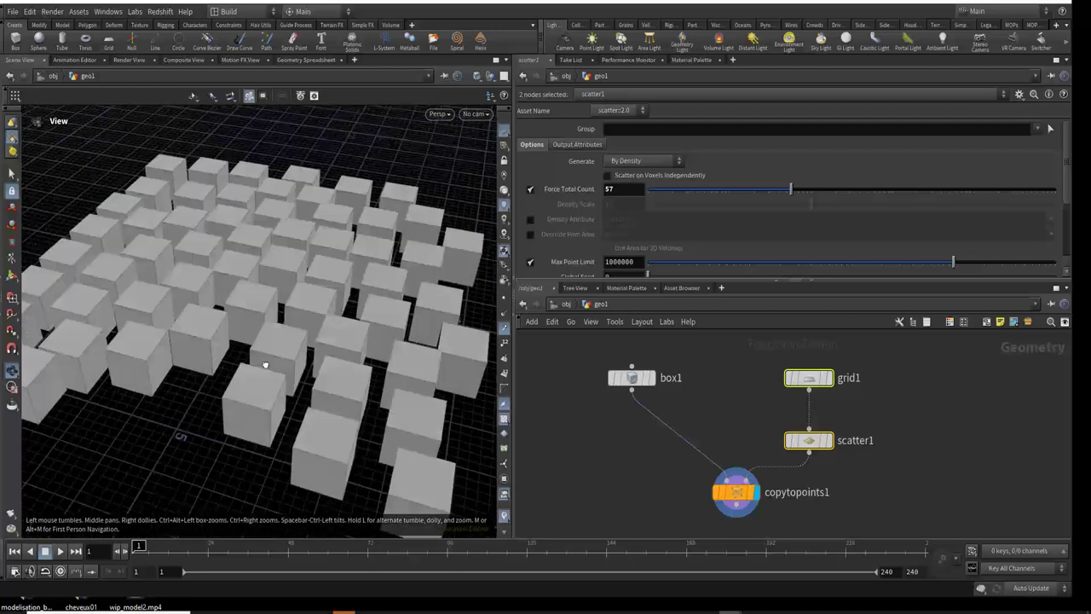
pyautogui.press('Return')
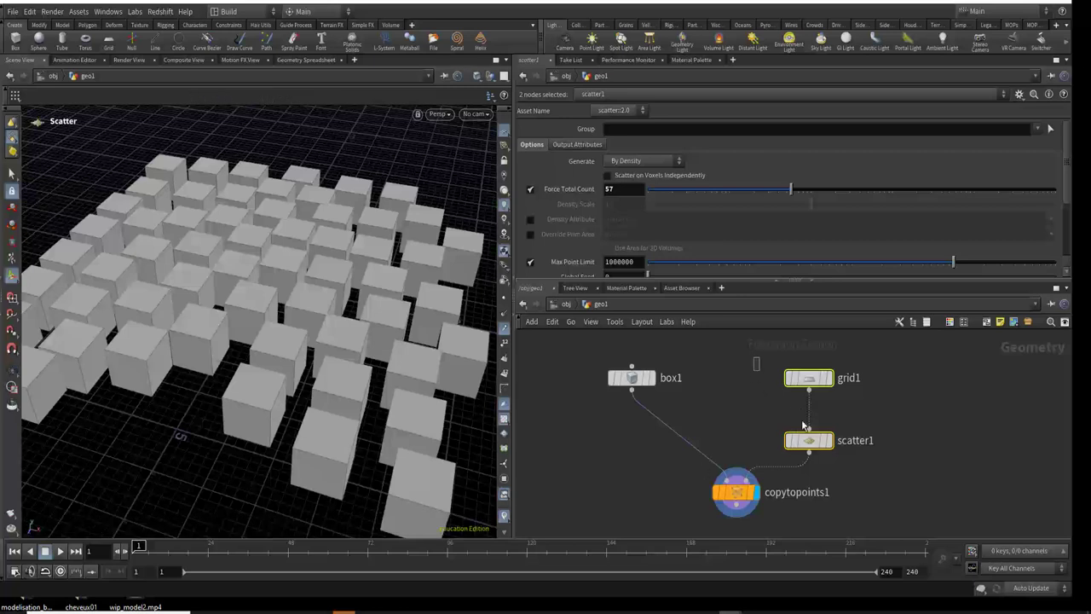
pyautogui.moveTo(820, 446)
pyautogui.mouseDown()
pyautogui.moveTo(831, 427)
pyautogui.moveTo(828, 447)
pyautogui.mouseUp()
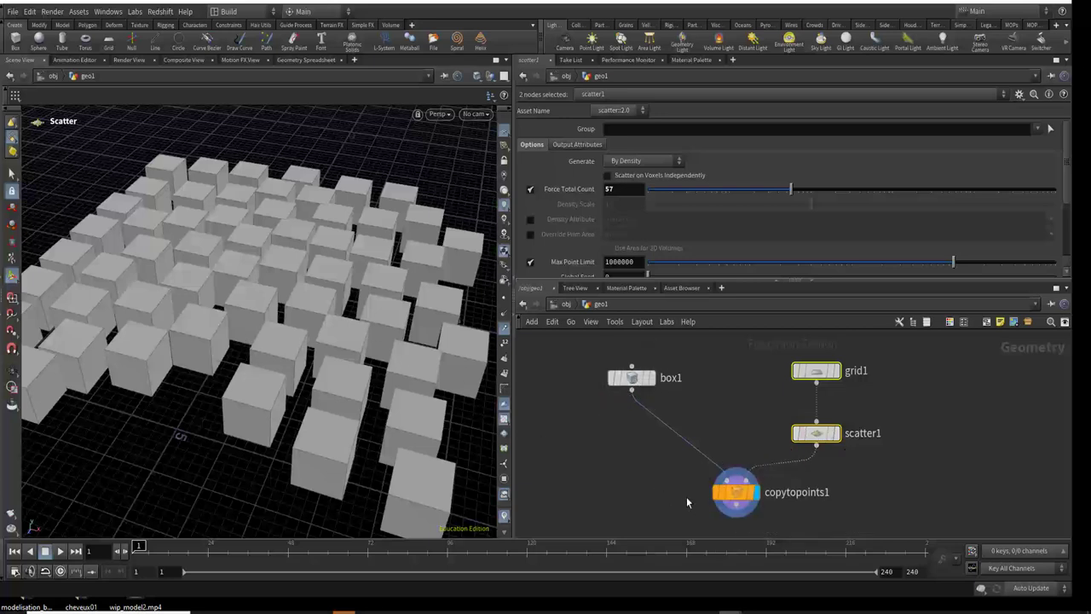
pyautogui.moveTo(816, 433); pyautogui.dragTo(819, 405)
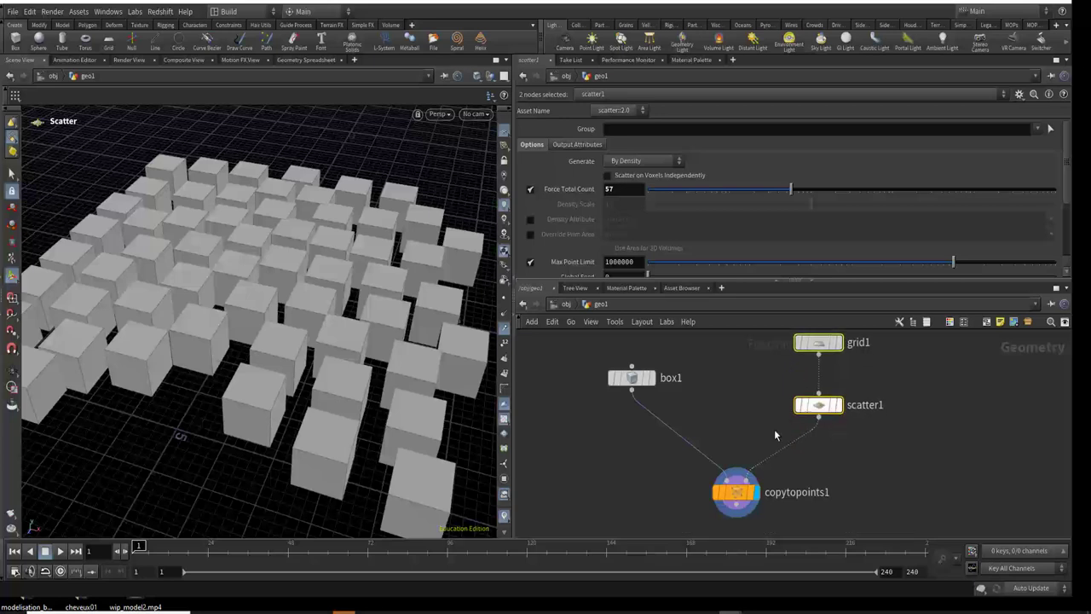
pyautogui.moveTo(773, 435); pyautogui.dragTo(824, 475)
# Insert a Point (Attribute Expression) node, point1, on the scatter1 wire.
pyautogui.press('Tab')
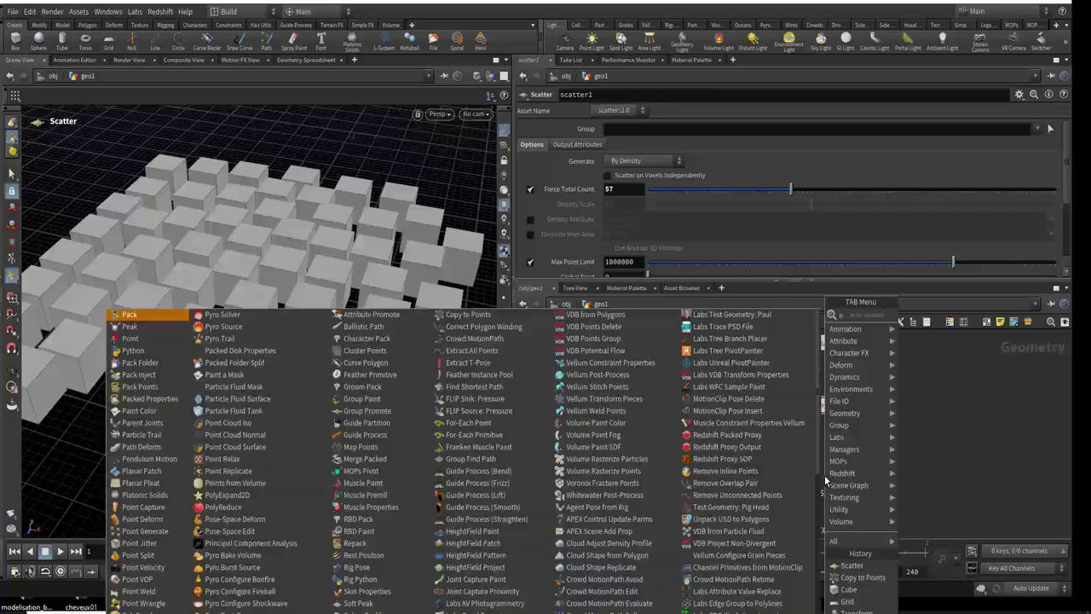
pyautogui.write('oint')
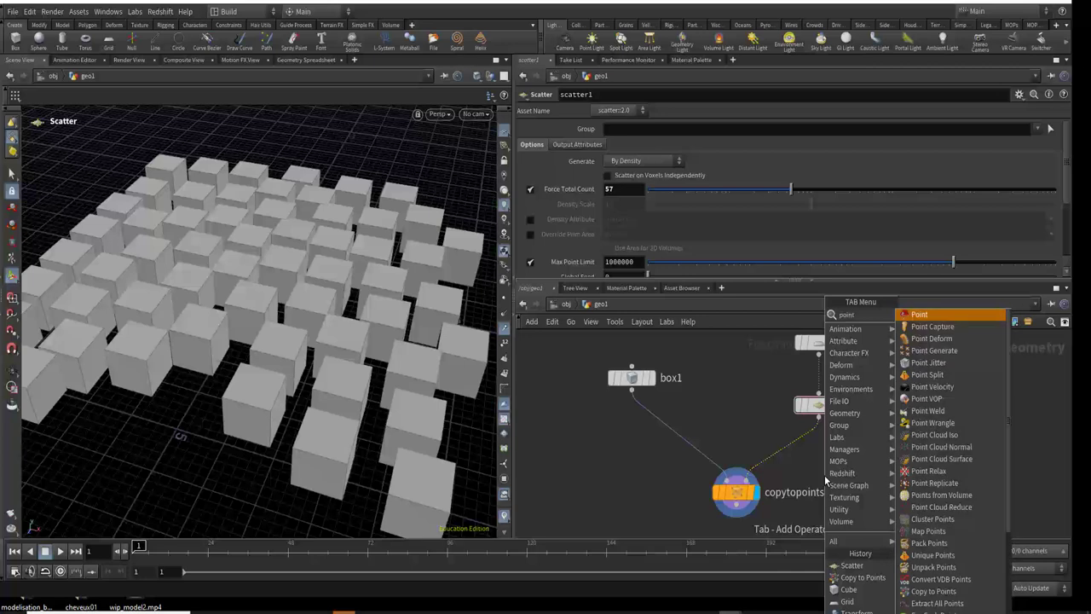
pyautogui.press('Return')
pyautogui.click(820, 457)
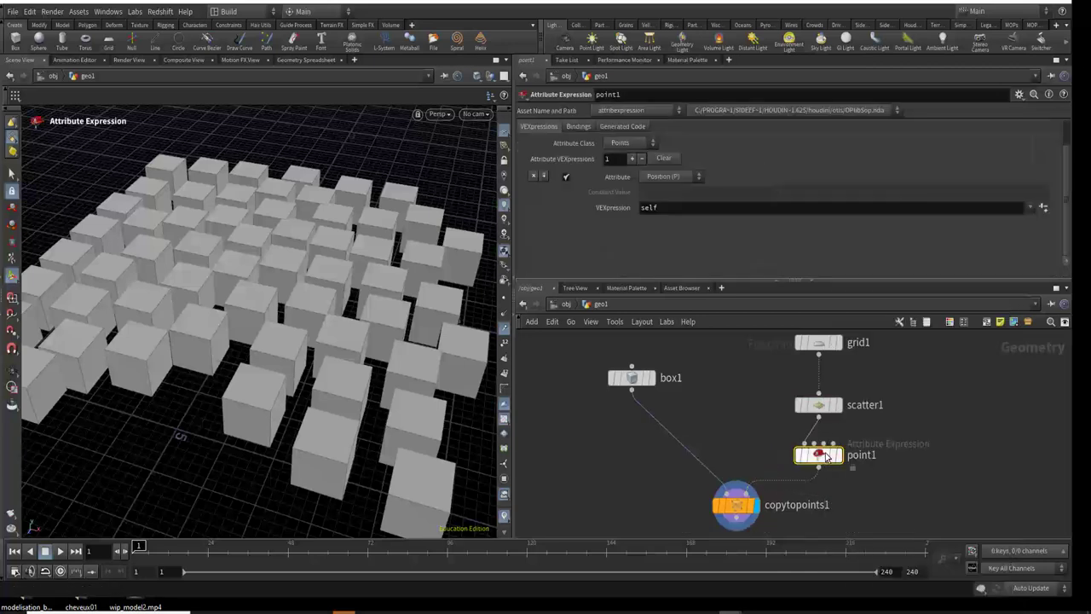
pyautogui.click(633, 159)
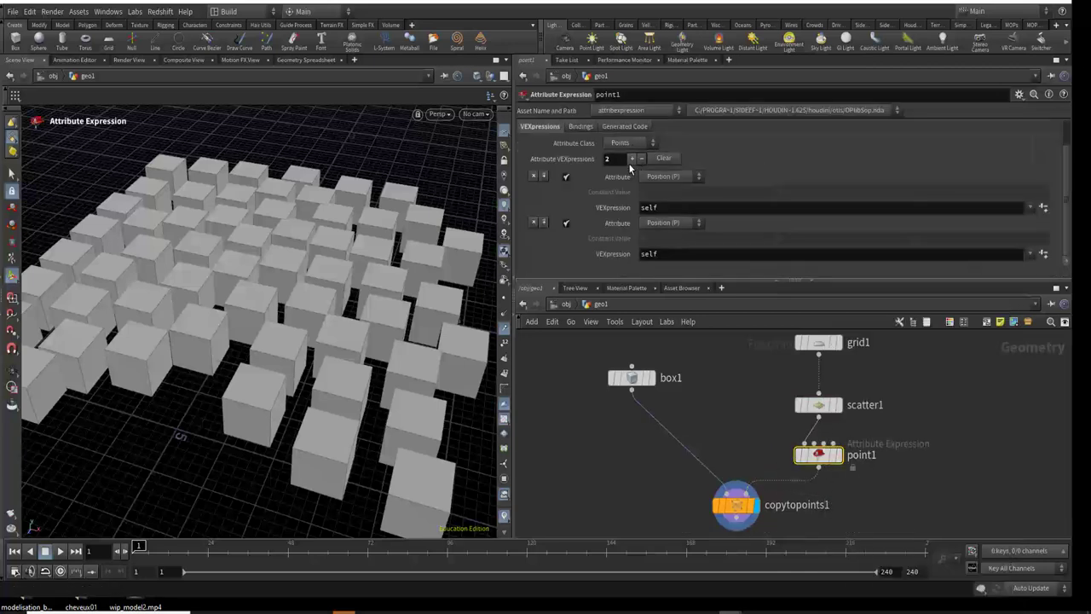
pyautogui.click(660, 223)
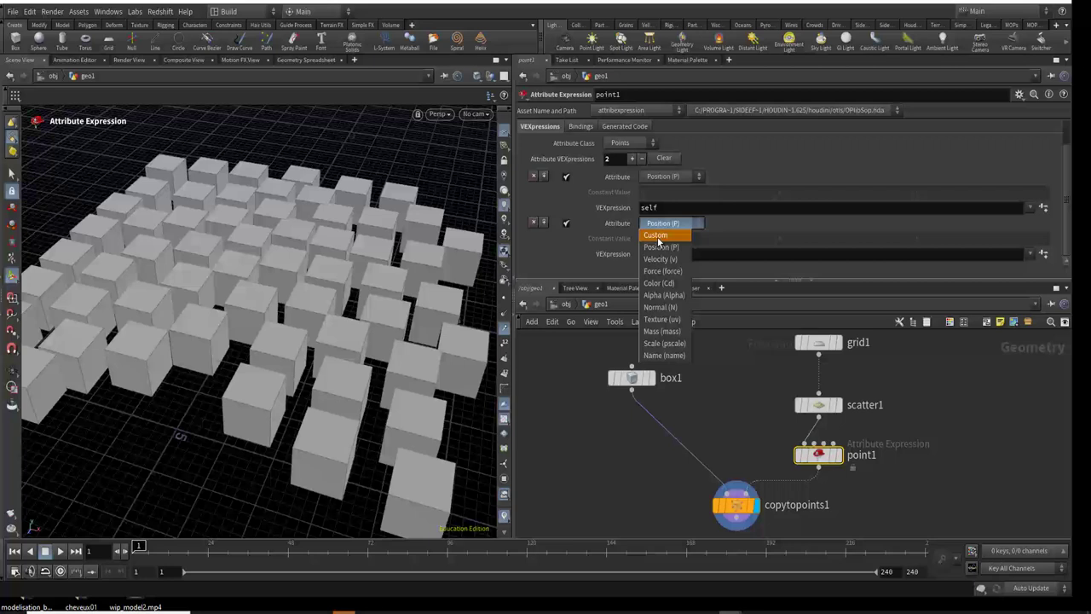
pyautogui.click(657, 240)
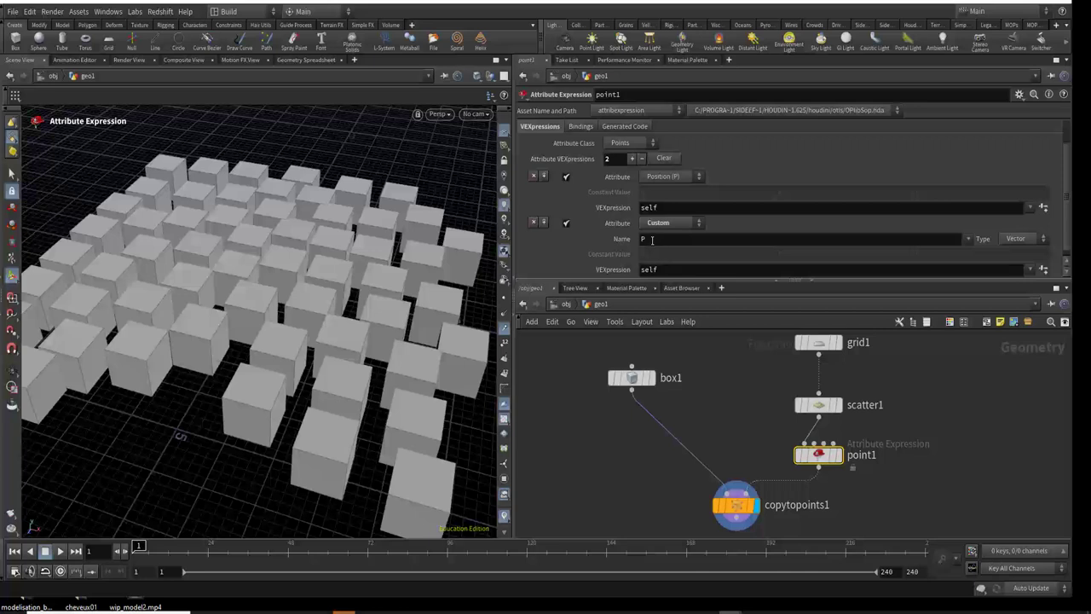
pyautogui.doubleClick(658, 240)
pyautogui.write('scaley')
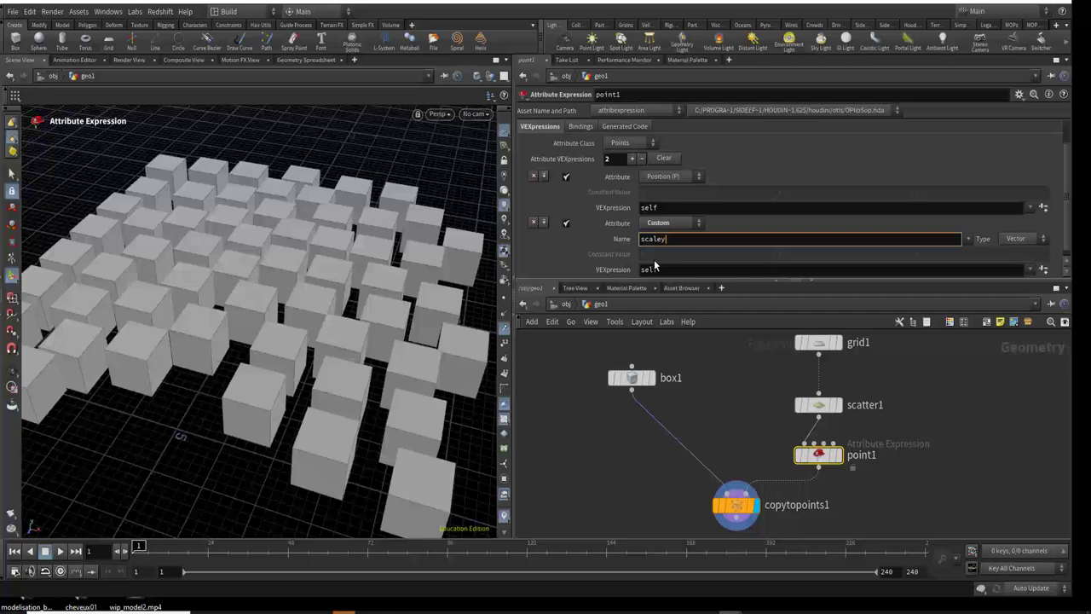
pyautogui.press('Return')
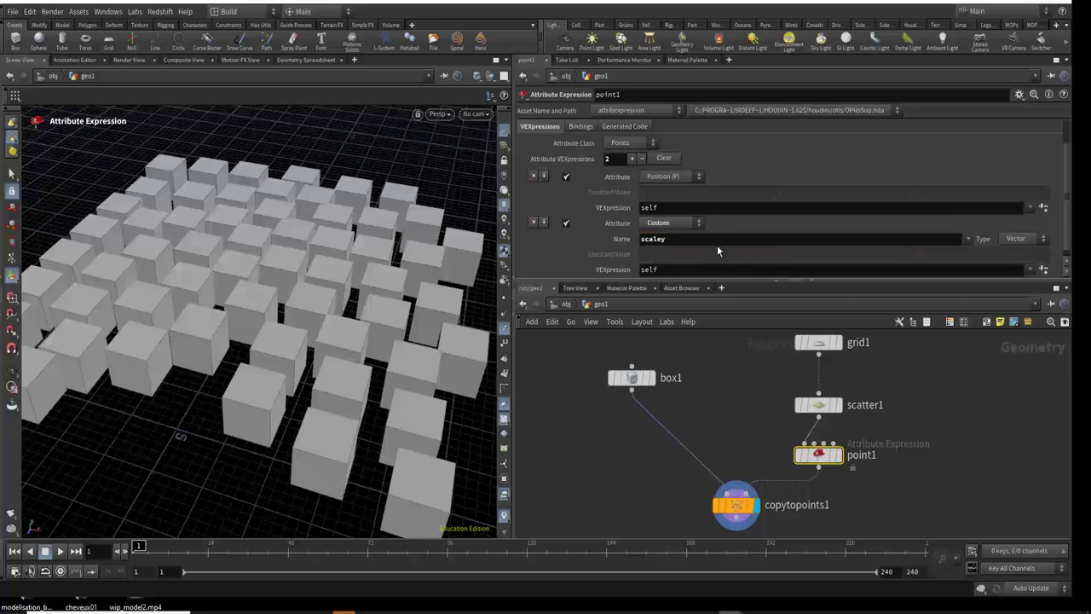
pyautogui.scroll(-1, 718, 242)
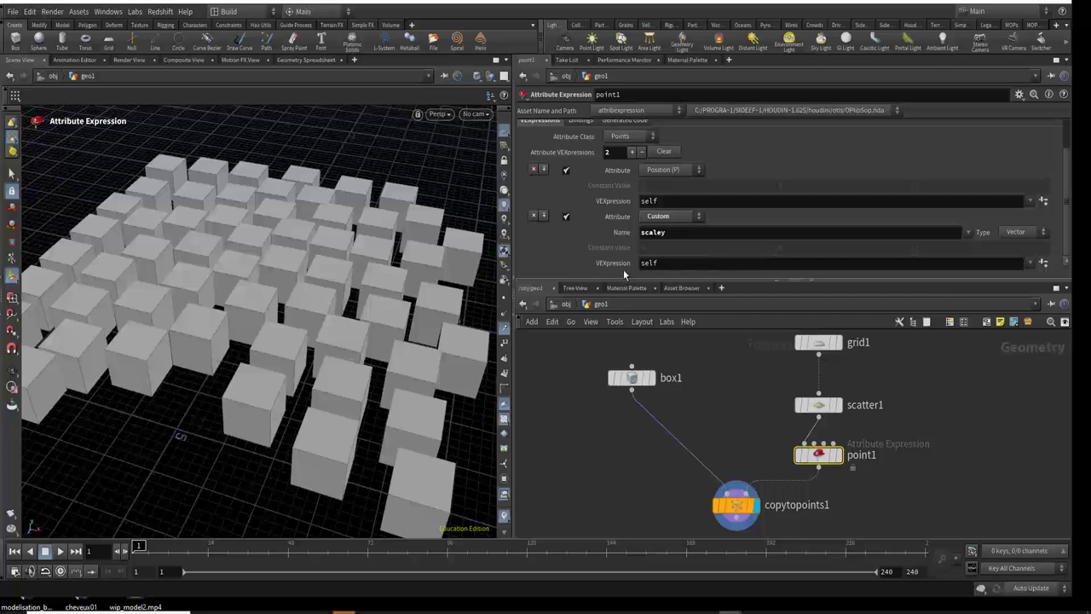
pyautogui.click(1029, 263)
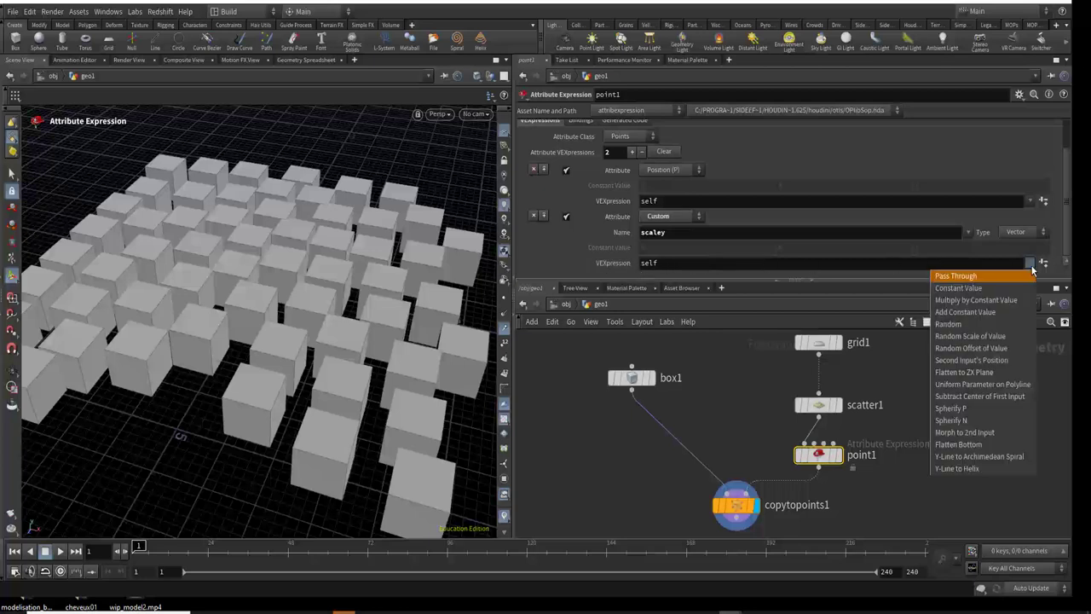
pyautogui.click(961, 325)
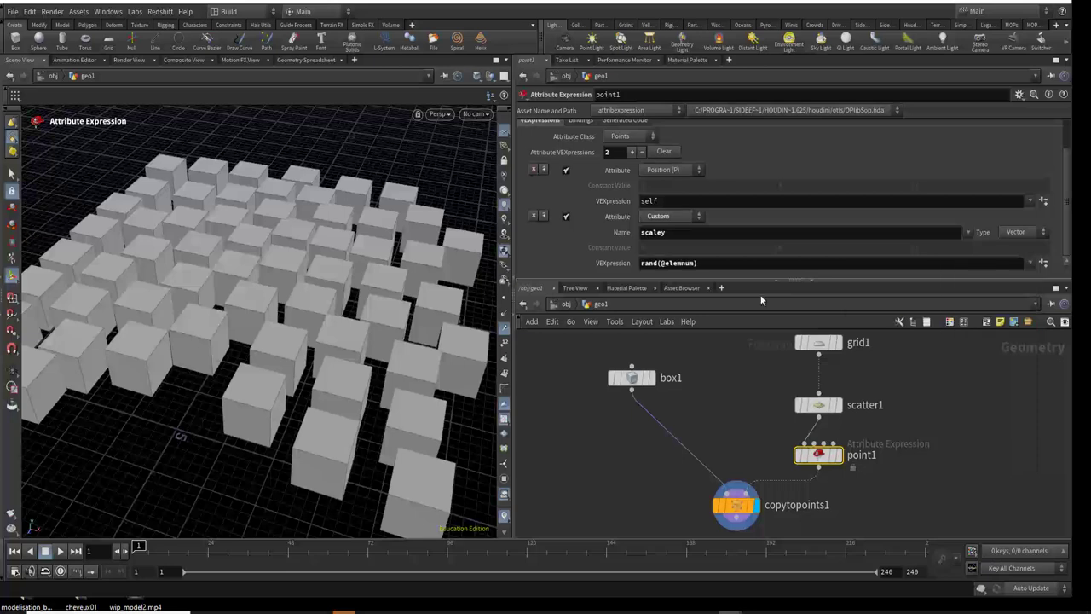
pyautogui.click(641, 263)
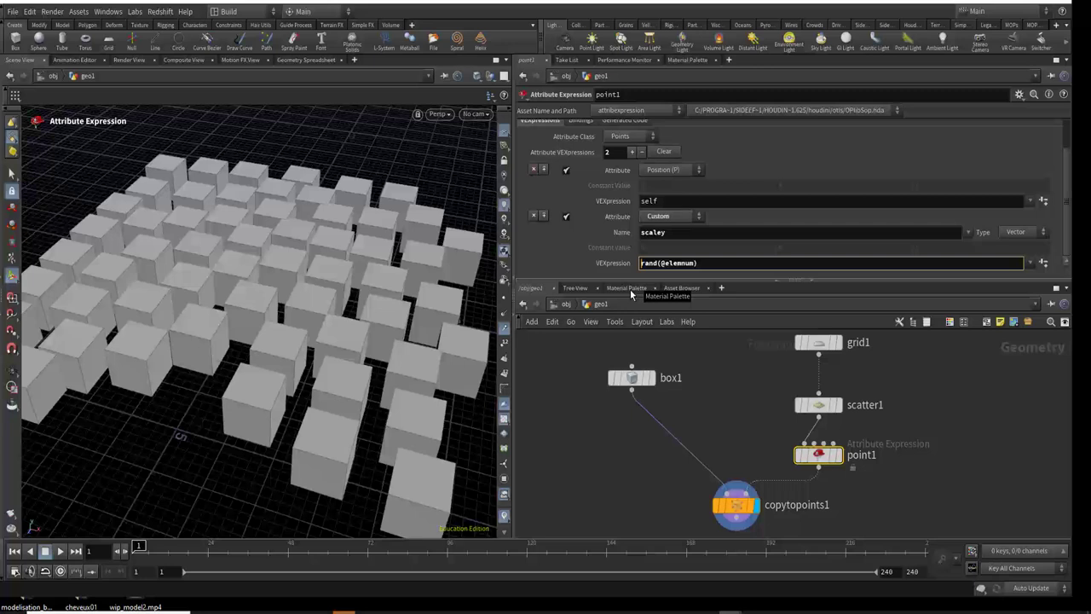
pyautogui.write('2')
pyautogui.write('*')
pyautogui.press('Return')
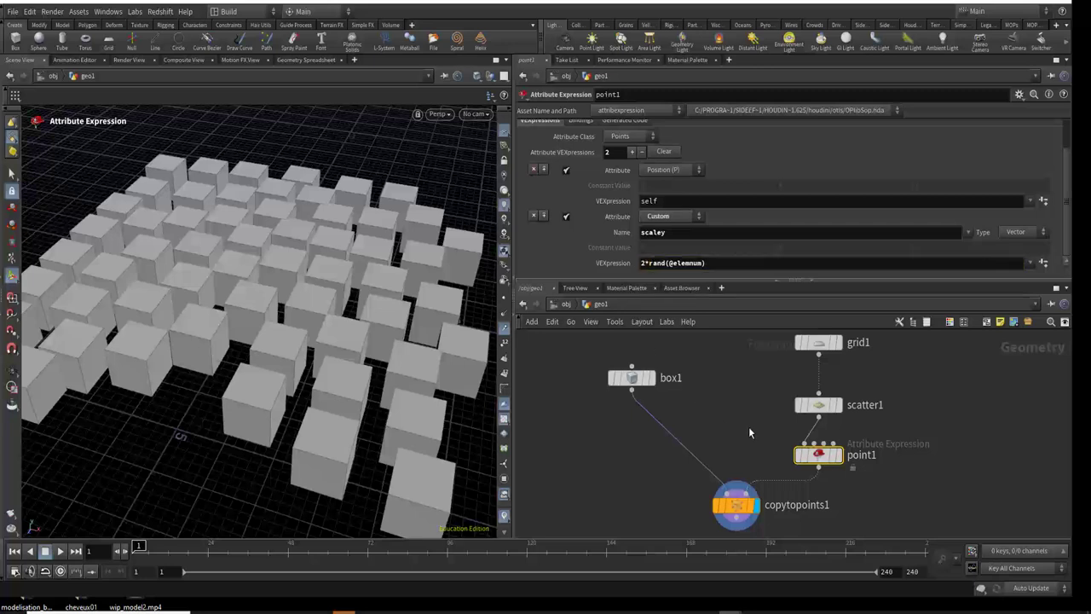
pyautogui.moveTo(749, 432); pyautogui.dragTo(713, 412, button='middle')
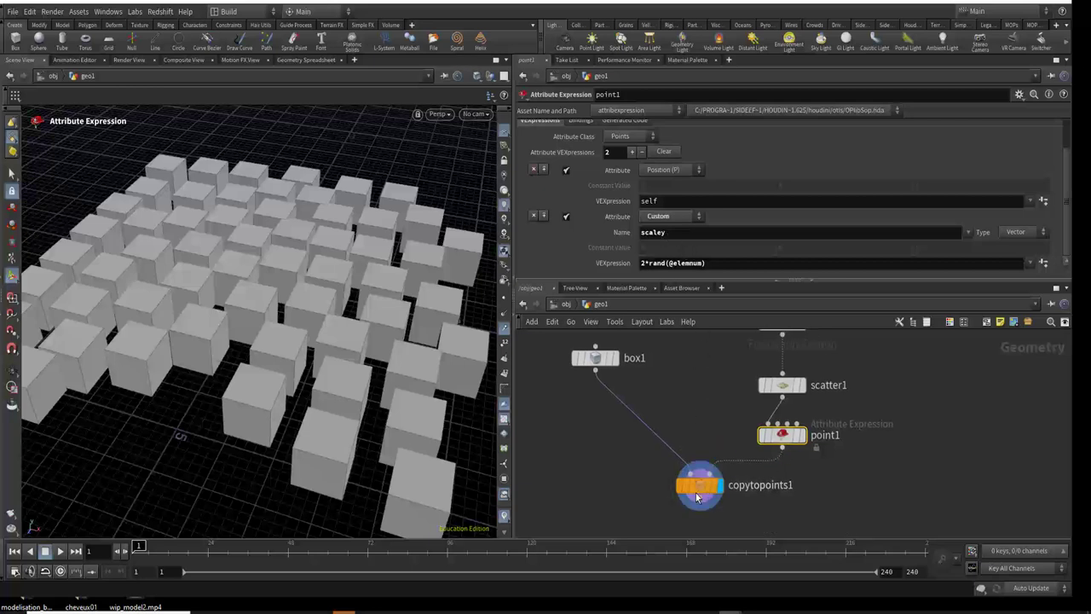
# Insert a Transform node, transform1, on the wire between box1 and copytopoints1.
pyautogui.moveTo(696, 496); pyautogui.dragTo(676, 508)
pyautogui.moveTo(598, 420); pyautogui.dragTo(588, 425)
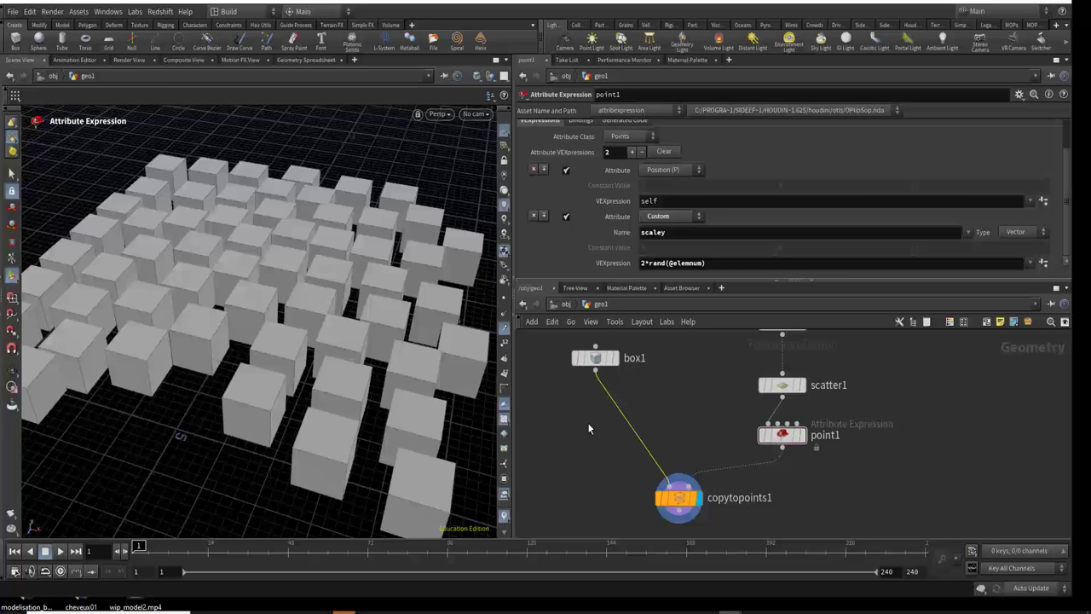
pyautogui.press('Tab')
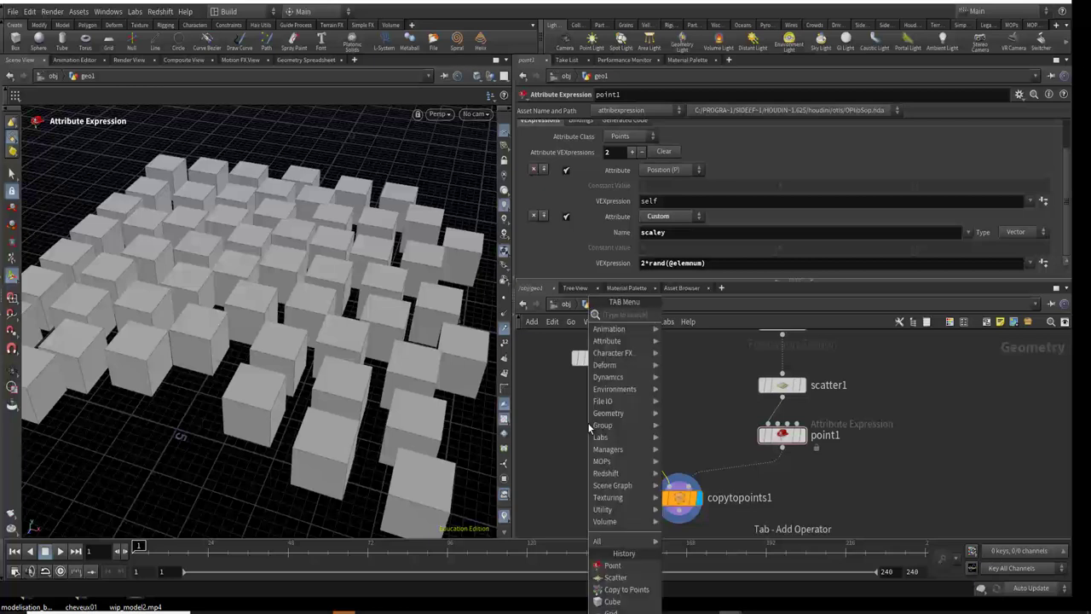
pyautogui.write('transform')
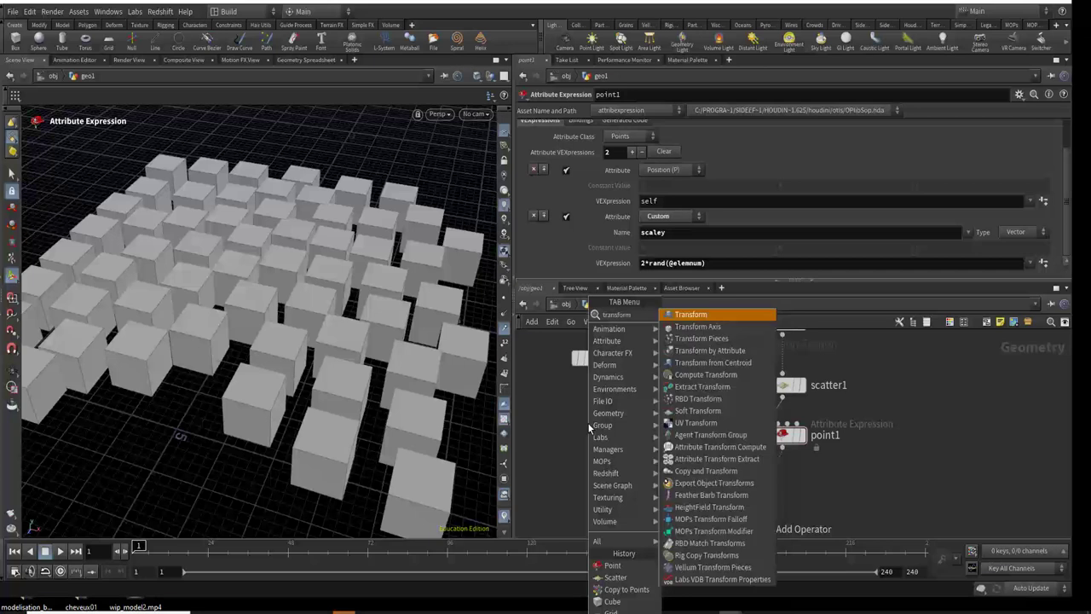
pyautogui.press('Return')
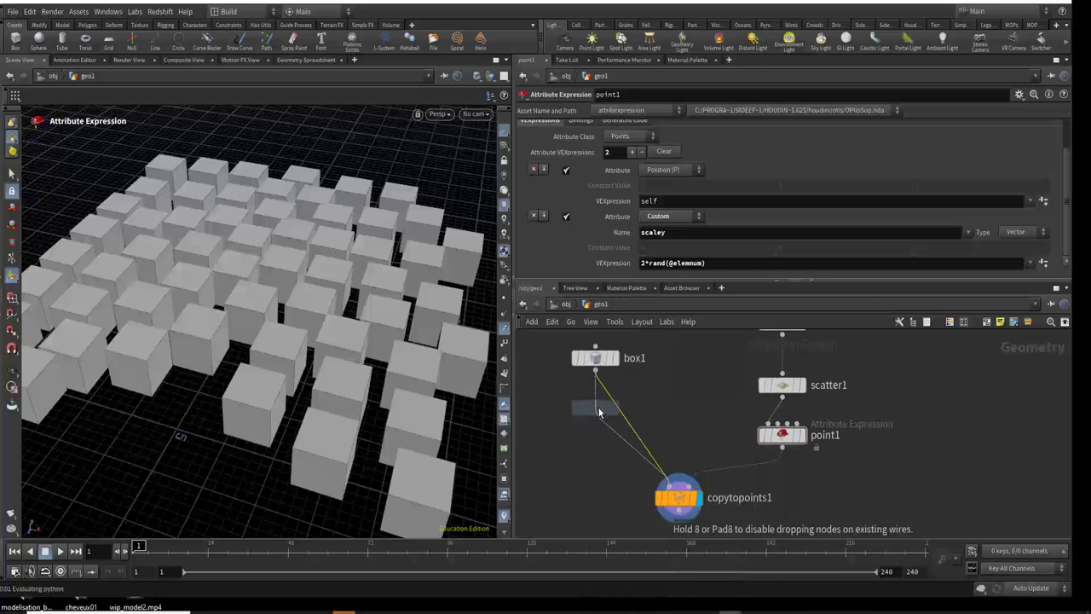
pyautogui.click(599, 412)
pyautogui.moveTo(711, 459); pyautogui.dragTo(699, 435, button='middle')
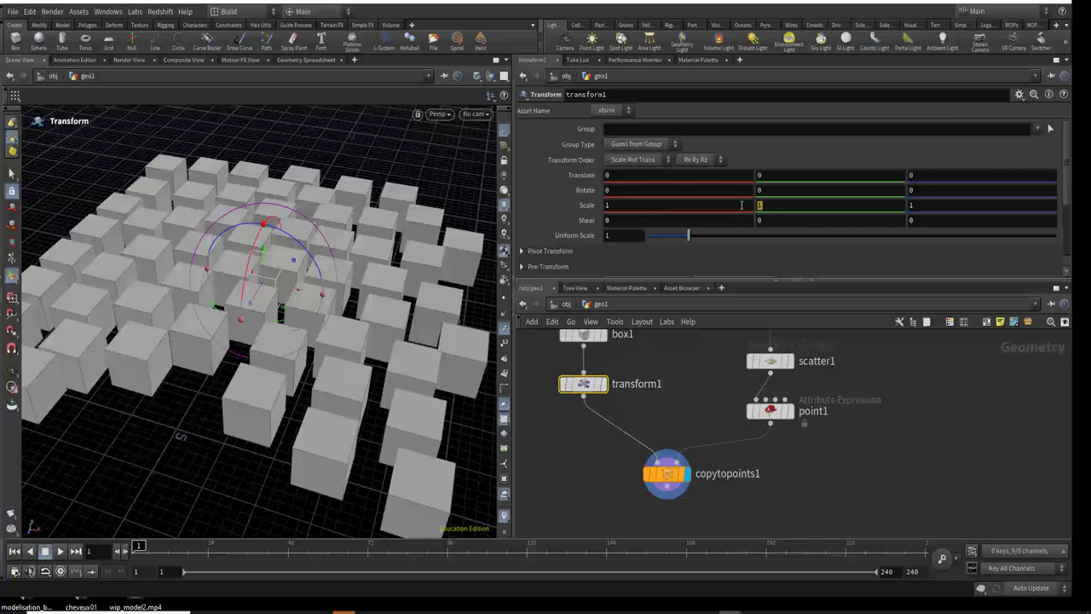
pyautogui.click(775, 205)
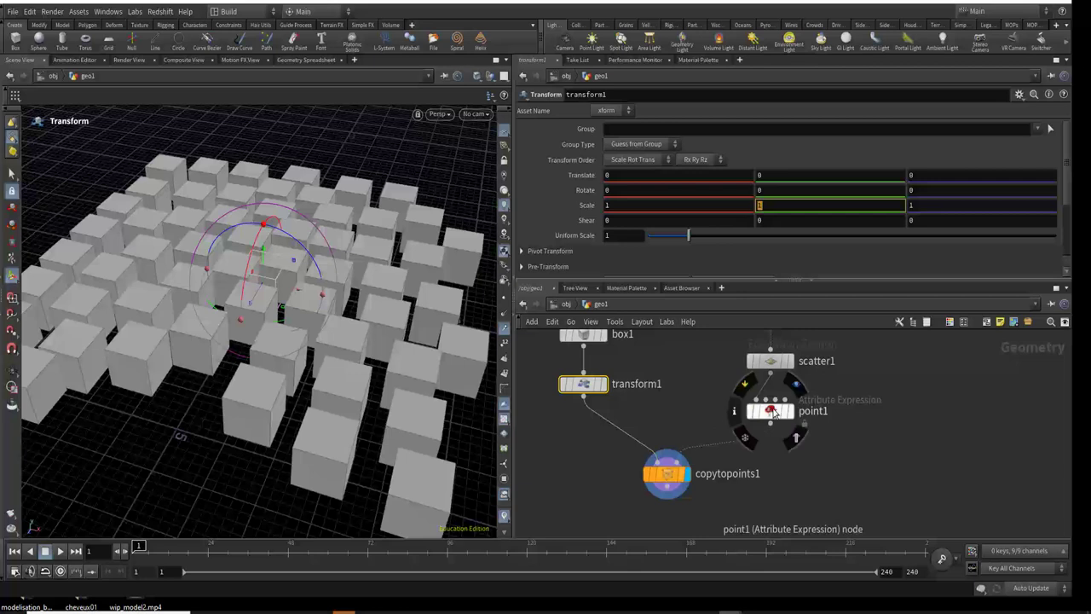
pyautogui.click(770, 410)
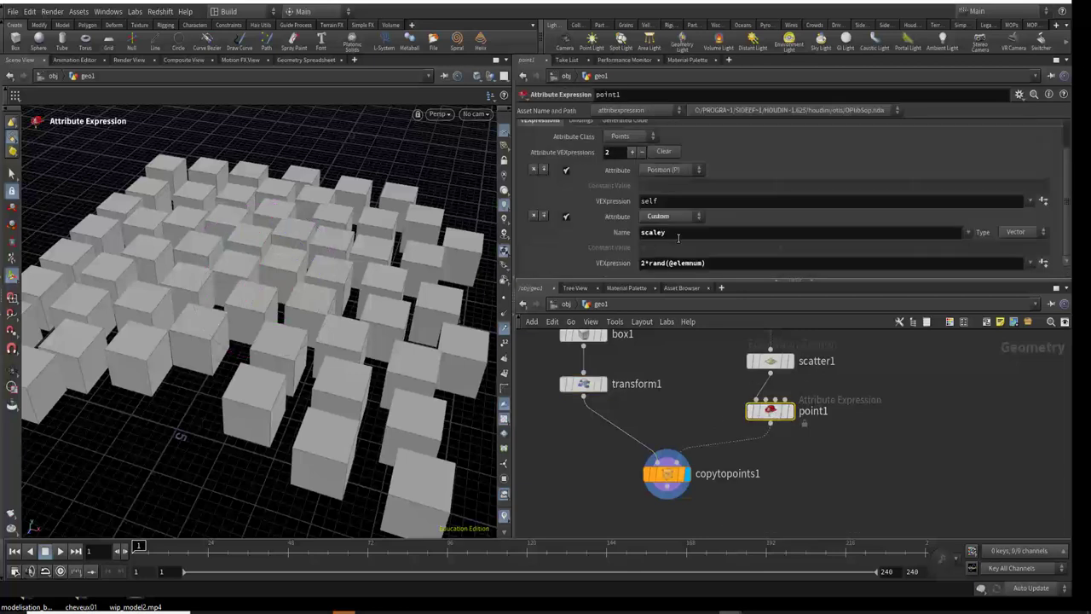
# Add a For-Each Point loop block below point1.
pyautogui.click(648, 232)
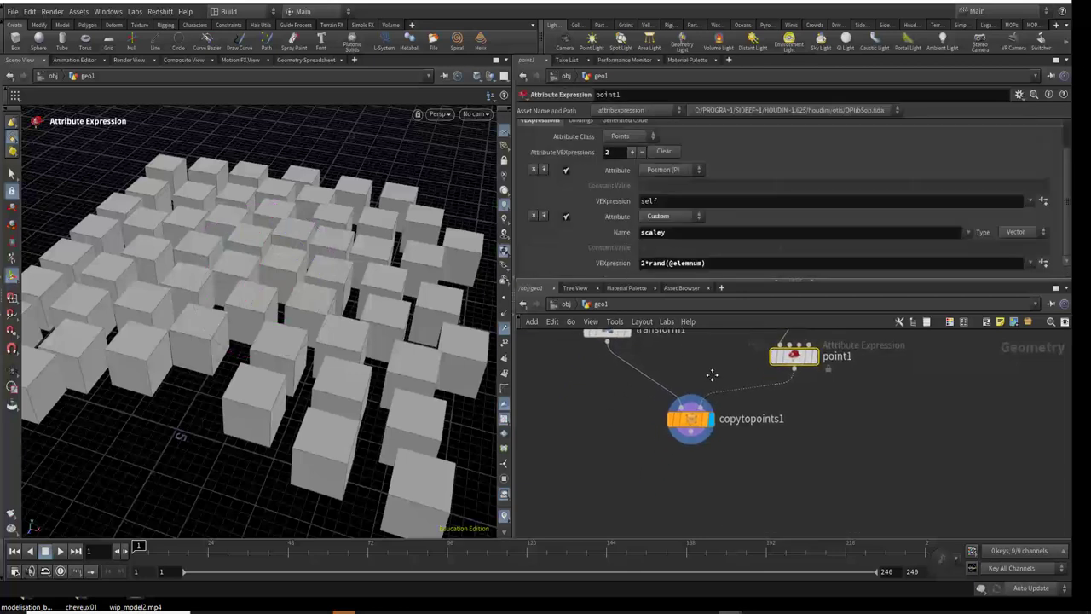
pyautogui.moveTo(688, 440); pyautogui.dragTo(710, 389, button='middle')
pyautogui.moveTo(686, 422); pyautogui.dragTo(681, 491)
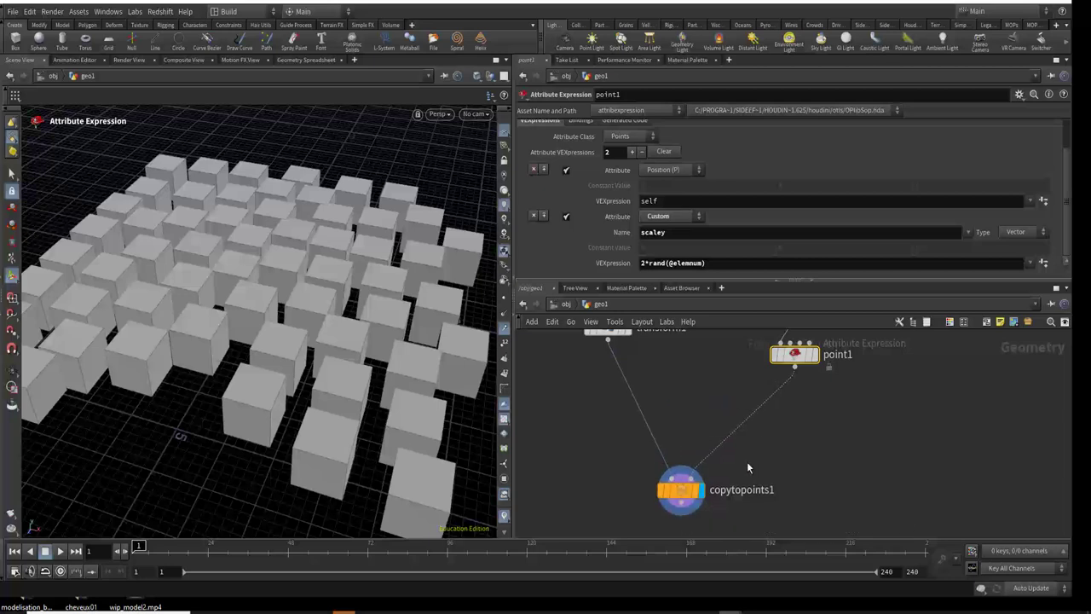
pyautogui.press('Tab')
pyautogui.write('for')
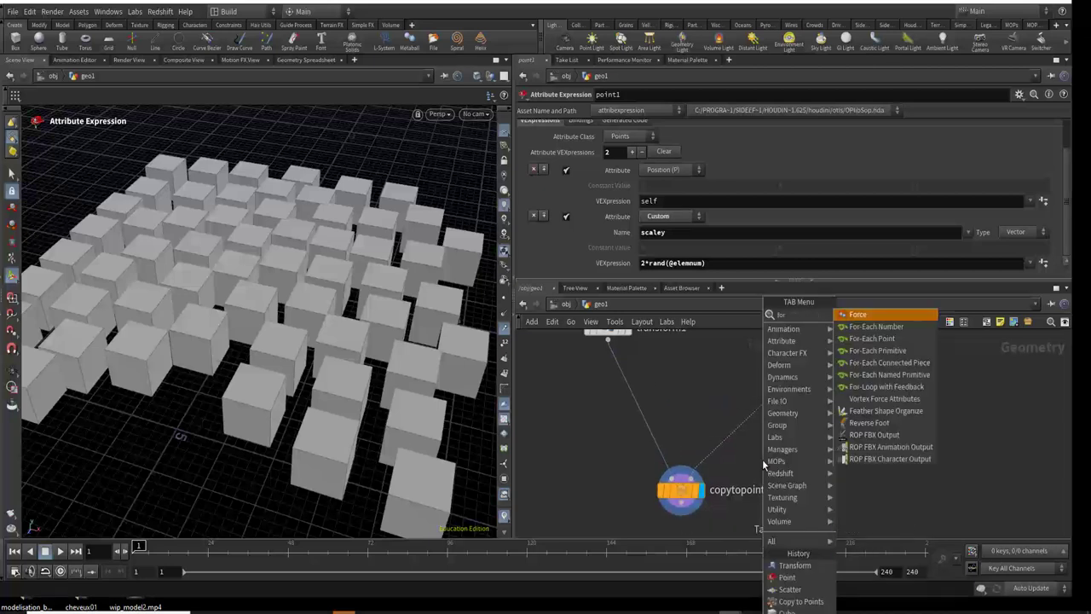
pyautogui.click(903, 339)
pyautogui.click(795, 428)
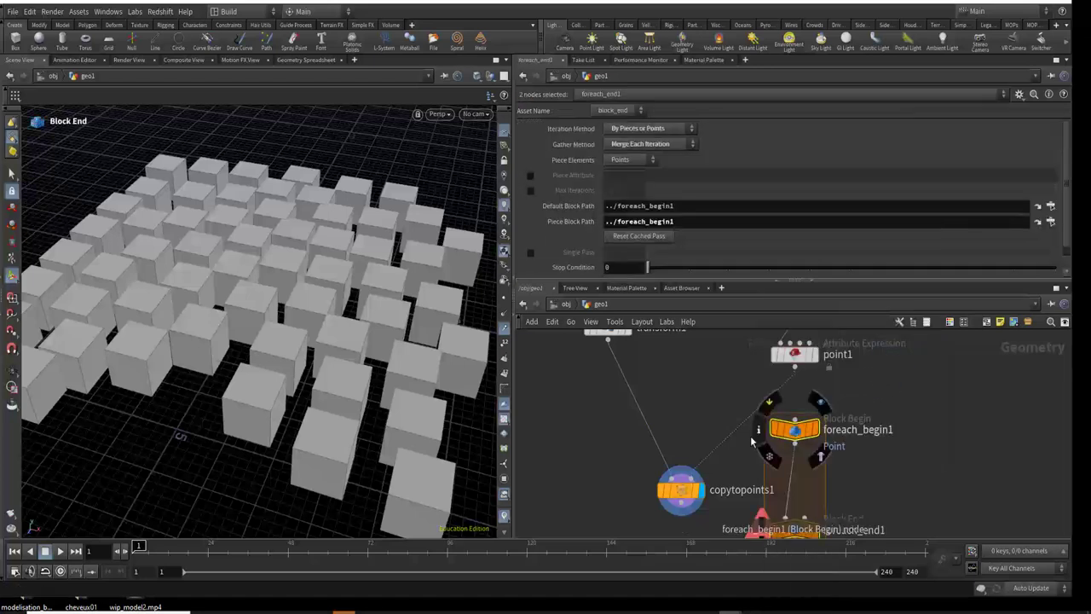
# Wire point1 into foreach_begin1 and place copytopoints1 inside the loop.
pyautogui.moveTo(756, 415); pyautogui.dragTo(681, 398, button='middle')
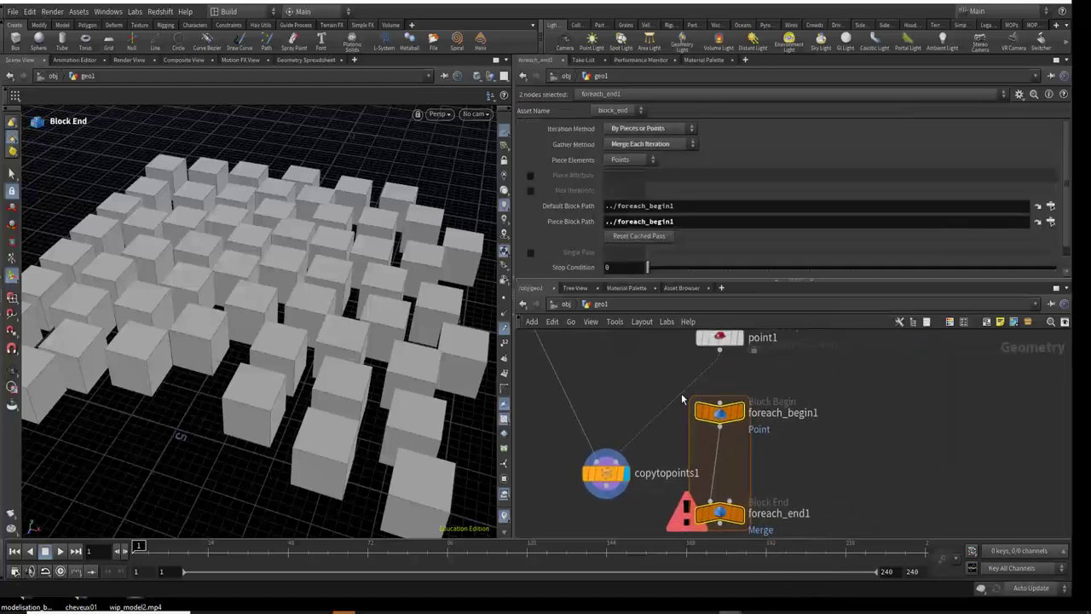
pyautogui.moveTo(719, 349); pyautogui.dragTo(720, 403)
pyautogui.moveTo(778, 461); pyautogui.dragTo(788, 406, button='middle')
pyautogui.moveTo(625, 433); pyautogui.dragTo(728, 433)
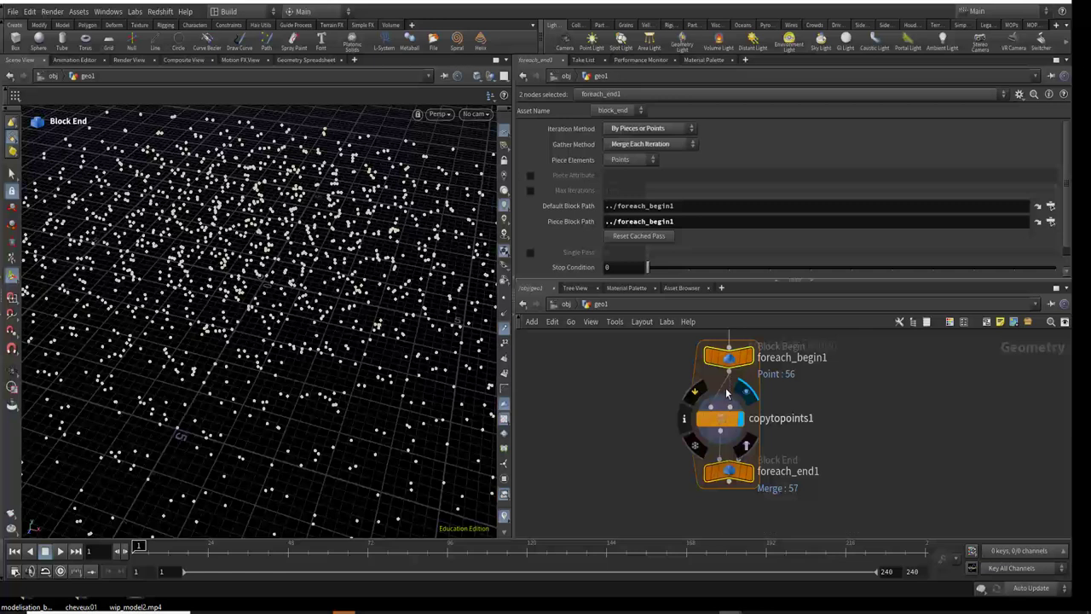
pyautogui.moveTo(704, 382)
pyautogui.mouseDown()
pyautogui.moveTo(722, 407)
pyautogui.moveTo(637, 421)
pyautogui.mouseUp()
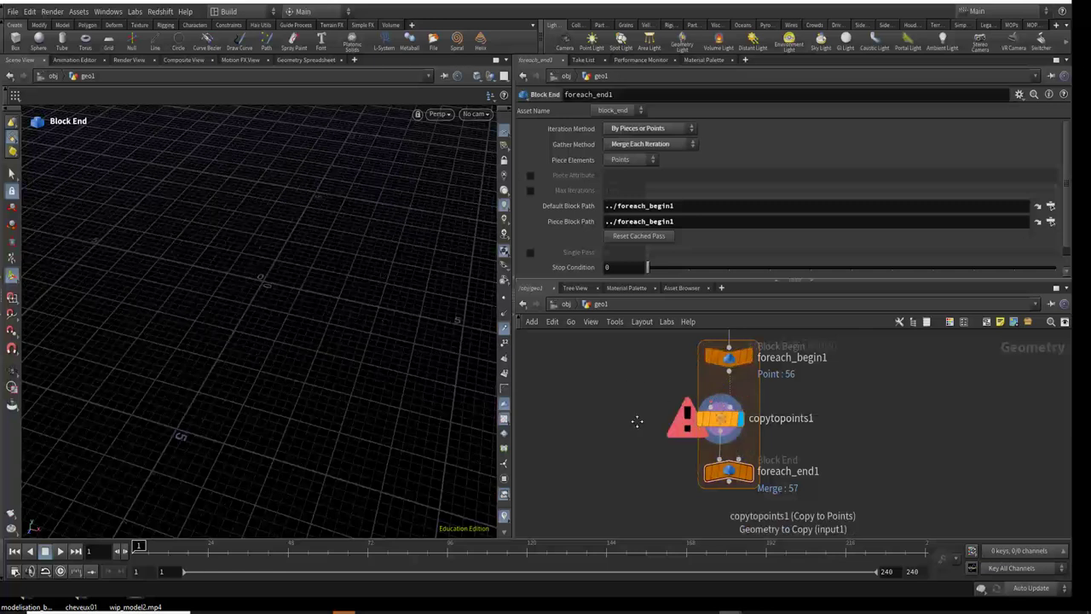
pyautogui.scroll(-2, 648, 426)
pyautogui.scroll(-2, 655, 432)
pyautogui.scroll(-2, 655, 432)
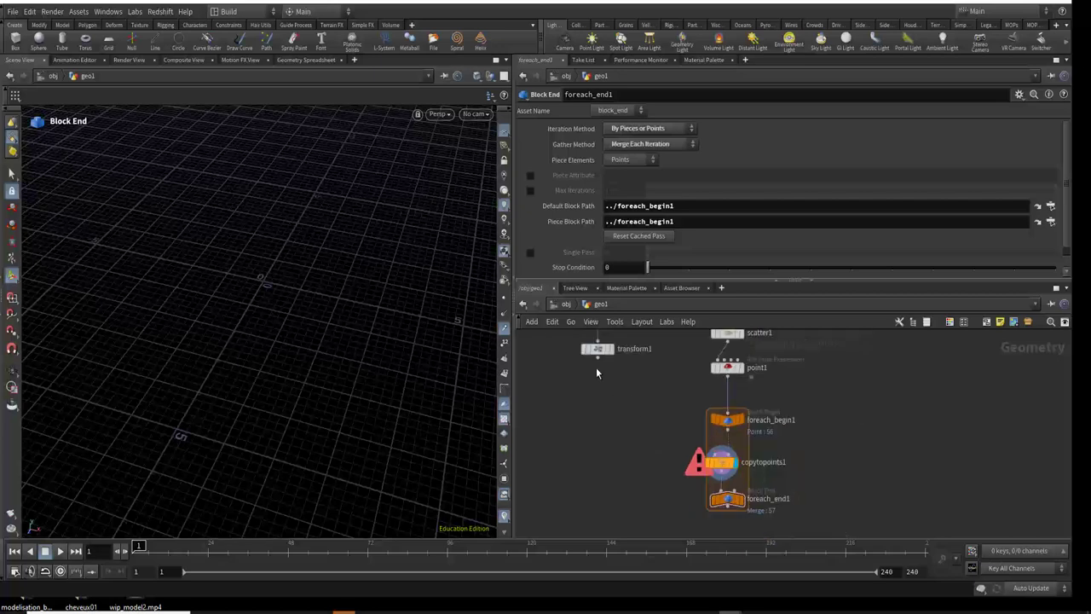
# Connect transform1 into copytopoints1 and position it within the loop.
pyautogui.moveTo(596, 356); pyautogui.dragTo(706, 449)
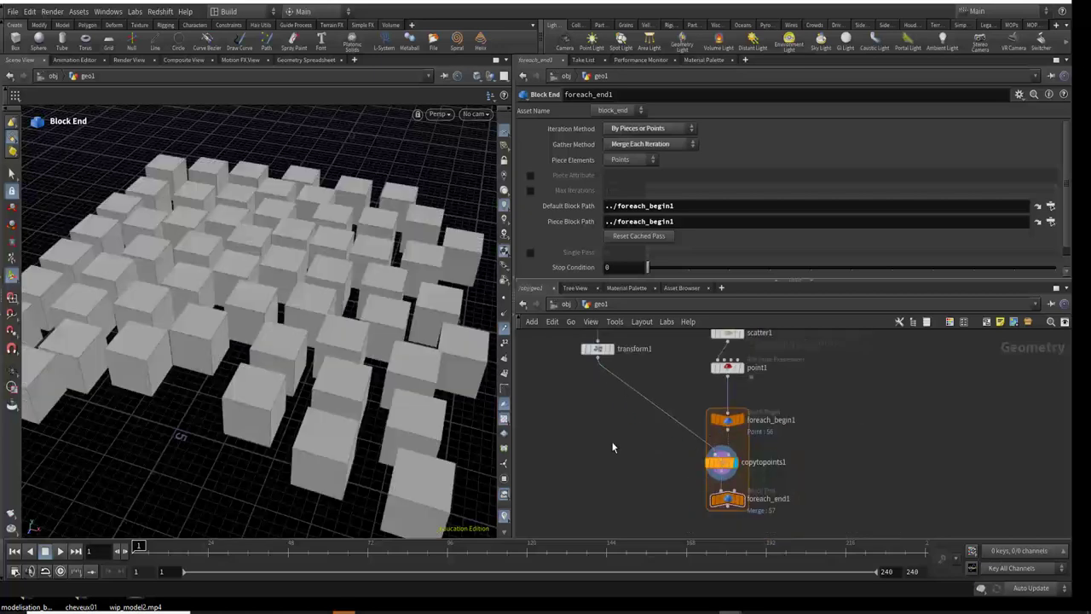
pyautogui.moveTo(612, 446); pyautogui.dragTo(582, 419, button='middle')
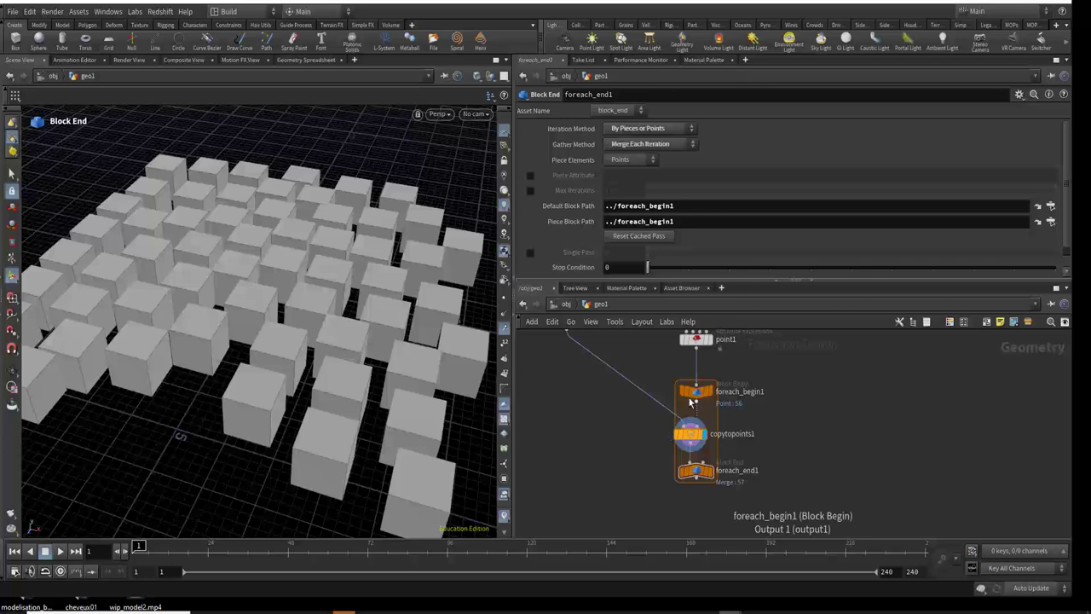
pyautogui.moveTo(691, 401); pyautogui.dragTo(696, 378)
pyautogui.moveTo(689, 438); pyautogui.dragTo(644, 411)
pyautogui.moveTo(694, 471); pyautogui.dragTo(664, 480)
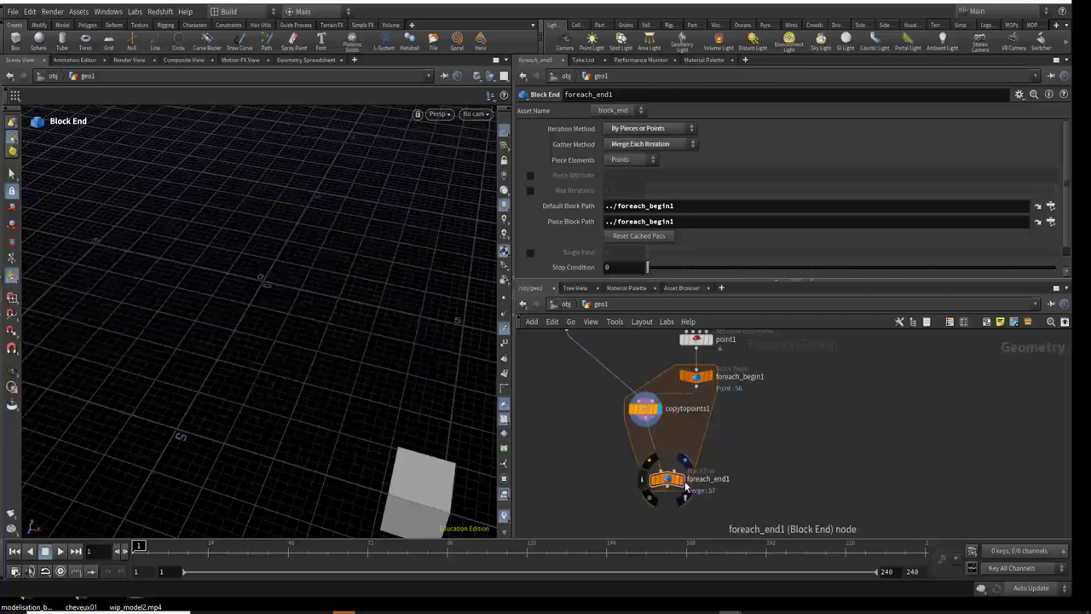
# Display foreach_end1 to show the full field of copied cubes, then tidy the nodes.
pyautogui.click(685, 484)
pyautogui.moveTo(597, 431); pyautogui.dragTo(601, 470, button='middle')
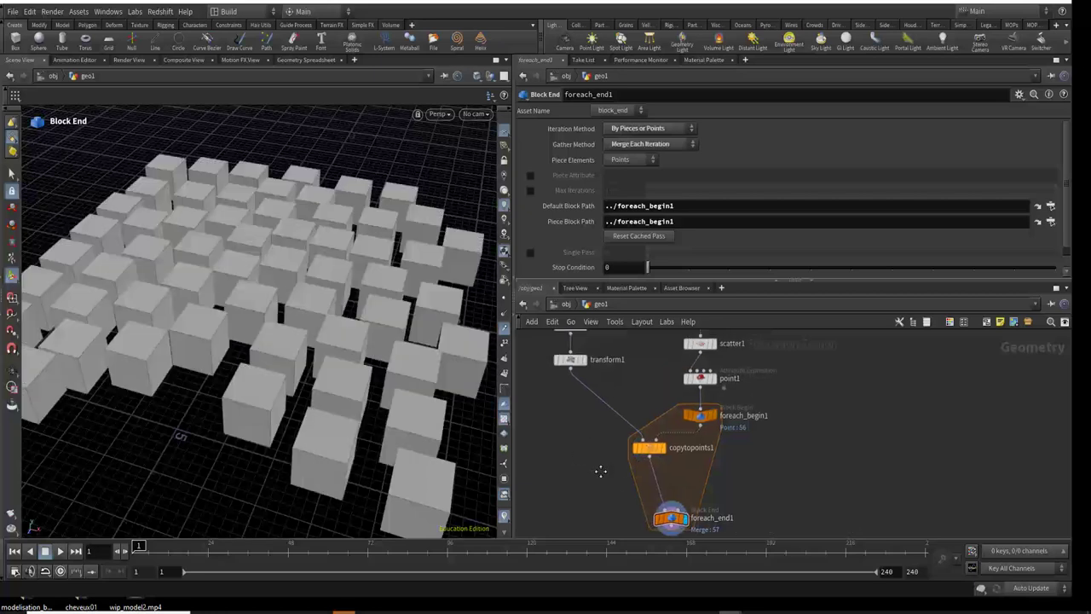
pyautogui.scroll(3, 619, 450)
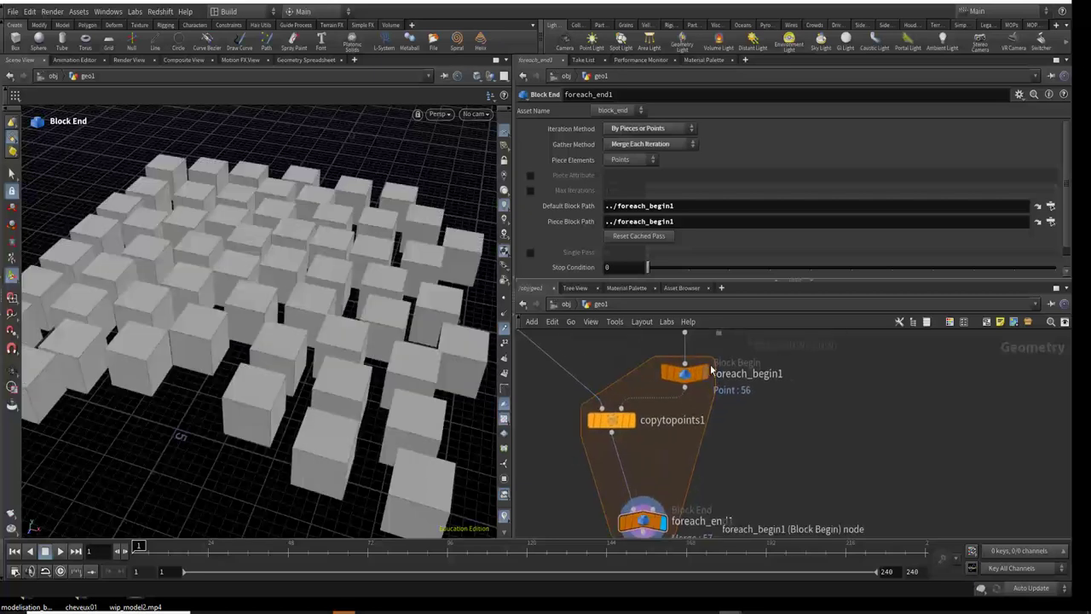
pyautogui.moveTo(739, 457); pyautogui.dragTo(727, 433, button='middle')
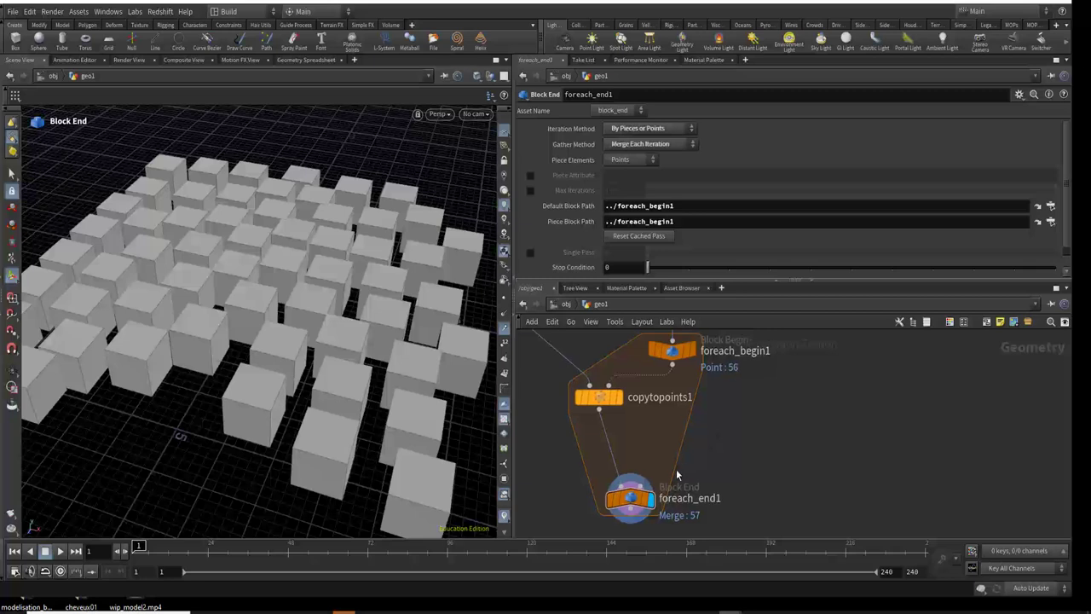
pyautogui.moveTo(631, 497); pyautogui.dragTo(604, 506)
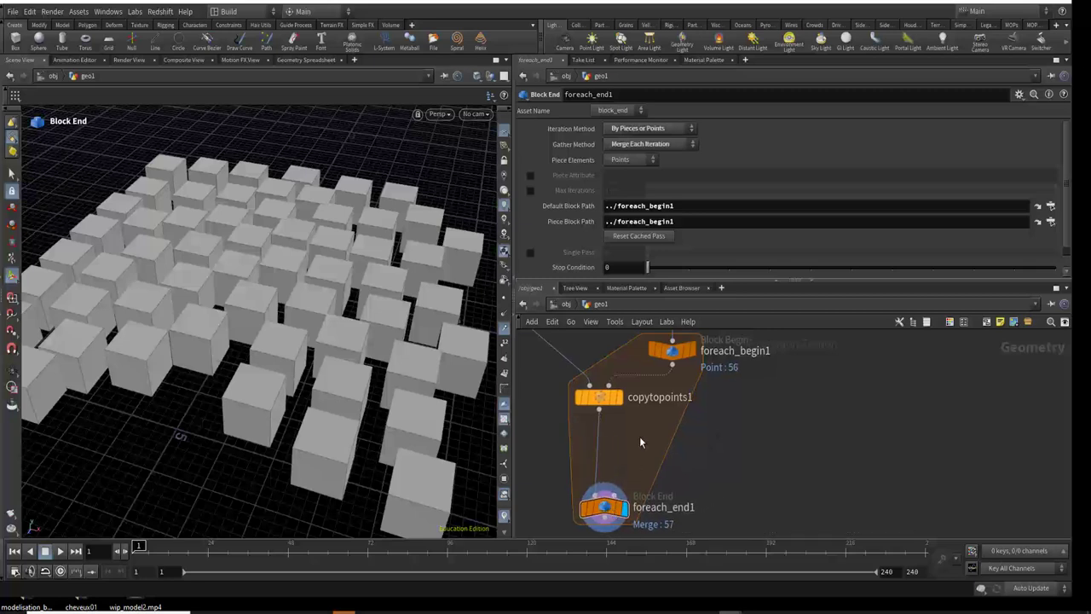
pyautogui.moveTo(641, 442); pyautogui.dragTo(644, 523, button='middle')
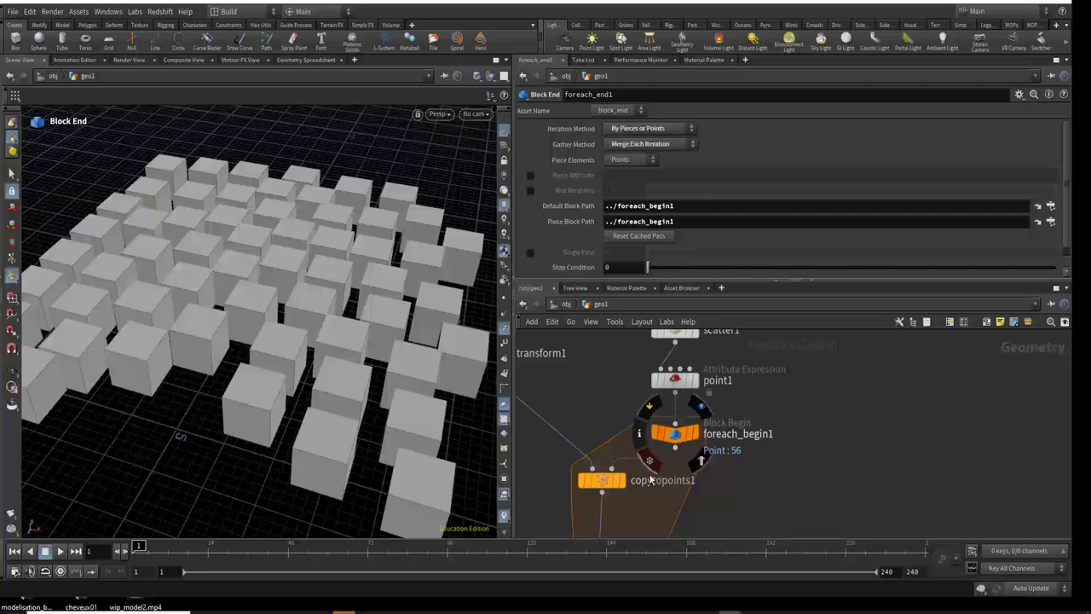
# Display copytopoints1's single cube, check foreach_begin1 for scaley, and select transform1.
pyautogui.click(627, 484)
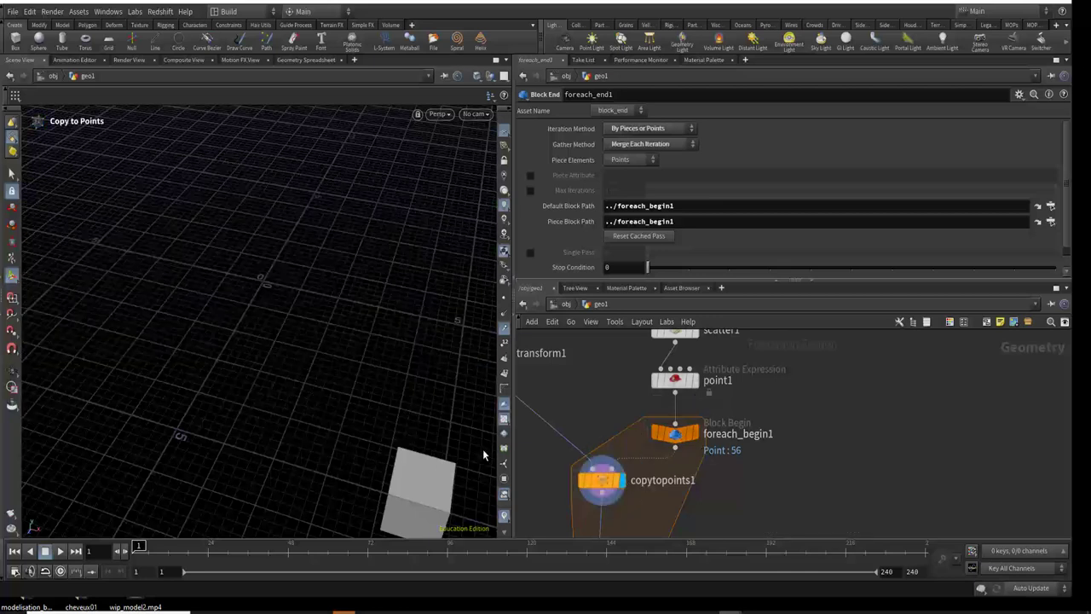
pyautogui.hotkey('space', 'h')
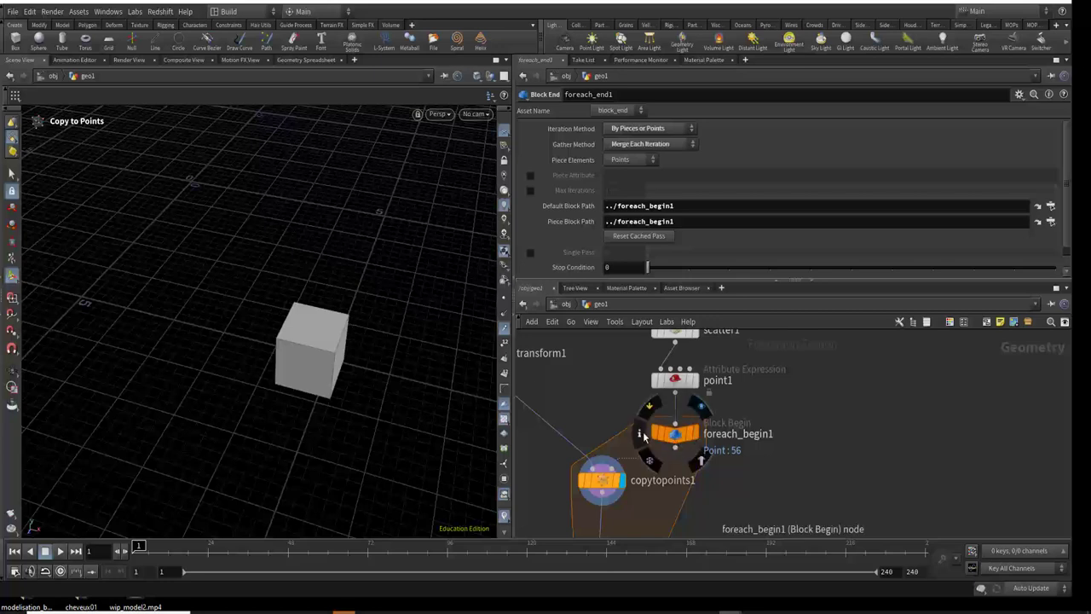
pyautogui.click(641, 435)
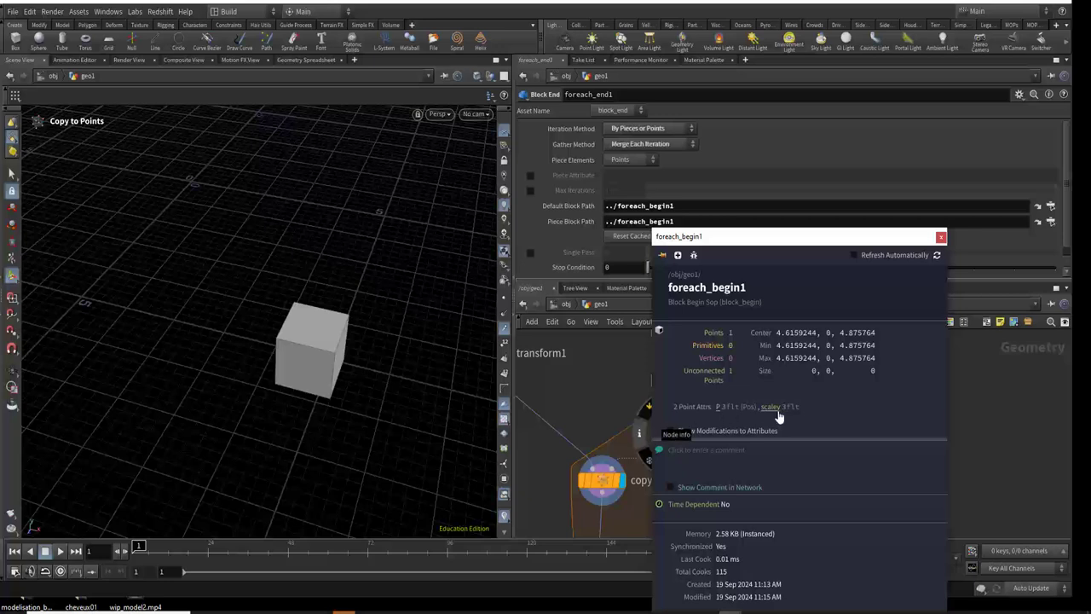
pyautogui.moveTo(657, 411); pyautogui.dragTo(857, 464, button='middle')
pyautogui.click(687, 407)
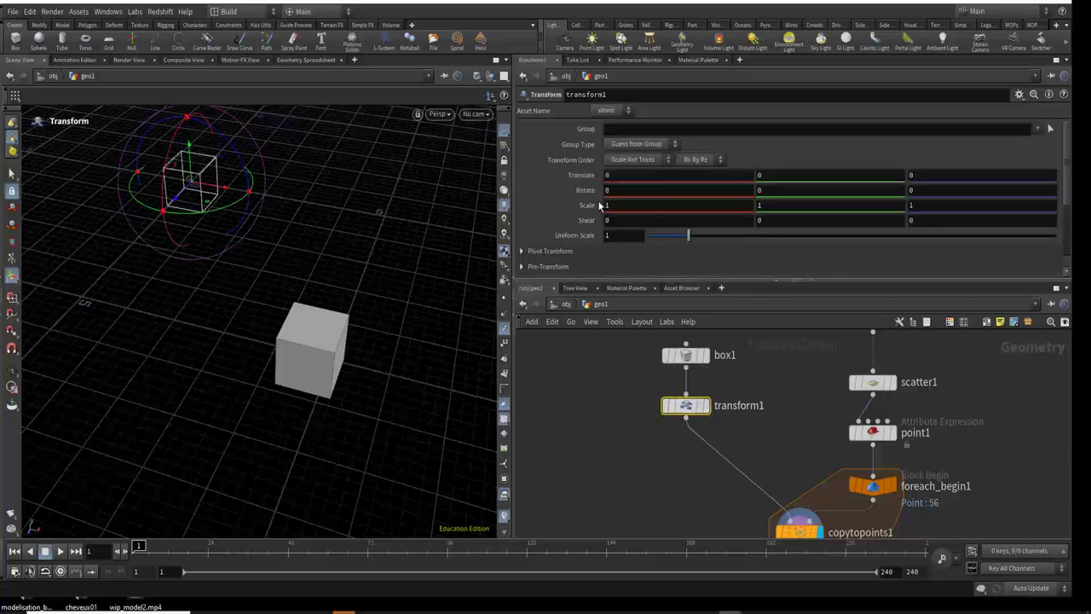
# Begin transform1's Scale Y expression with point("../ and copy foreach_begin1's node name.
pyautogui.click(796, 206)
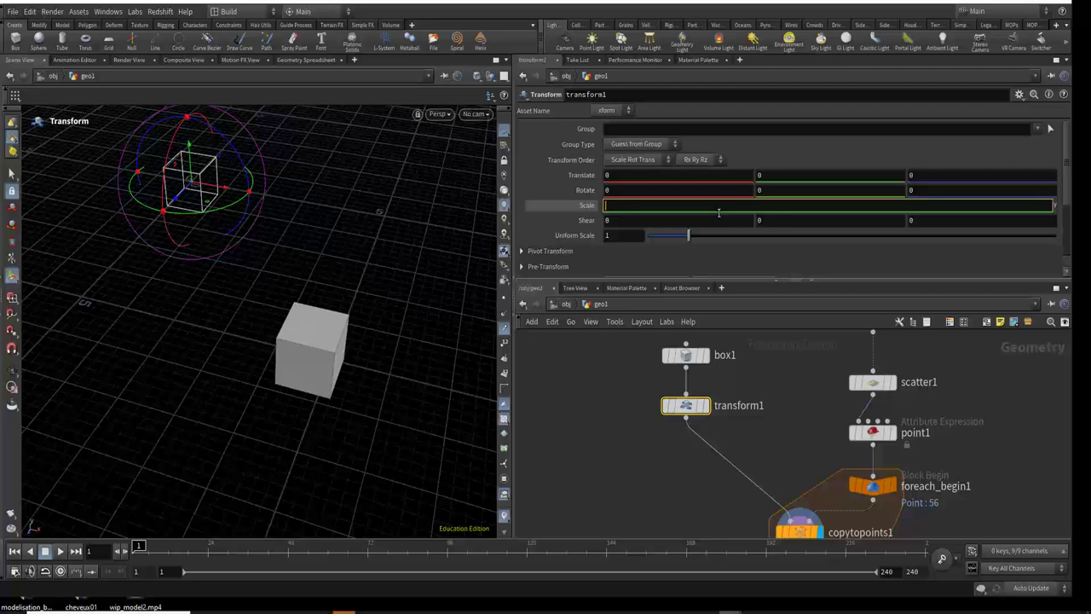
pyautogui.write('poin')
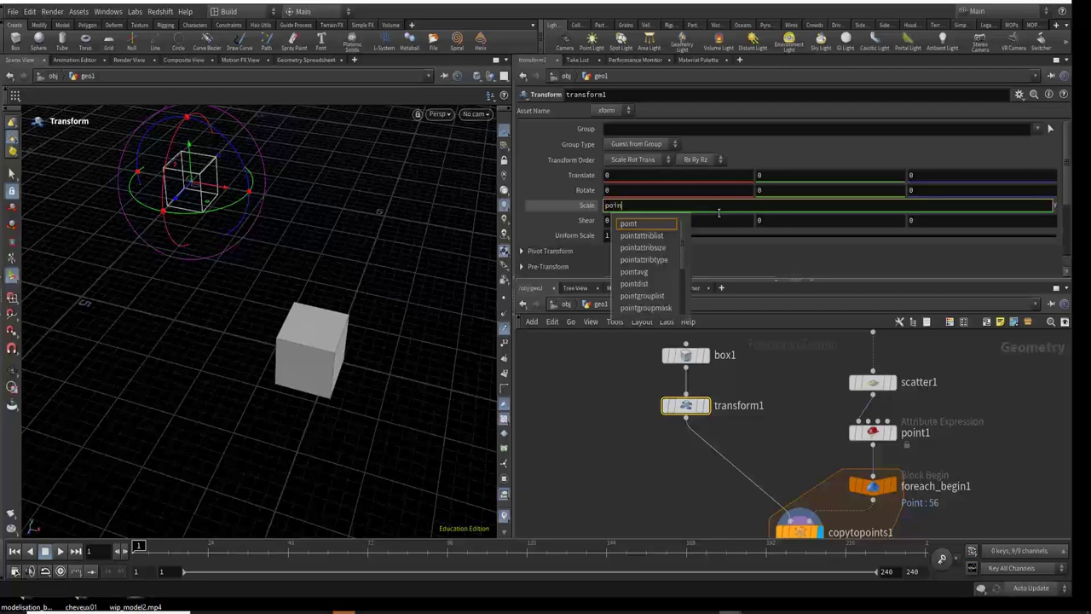
pyautogui.write("t'")
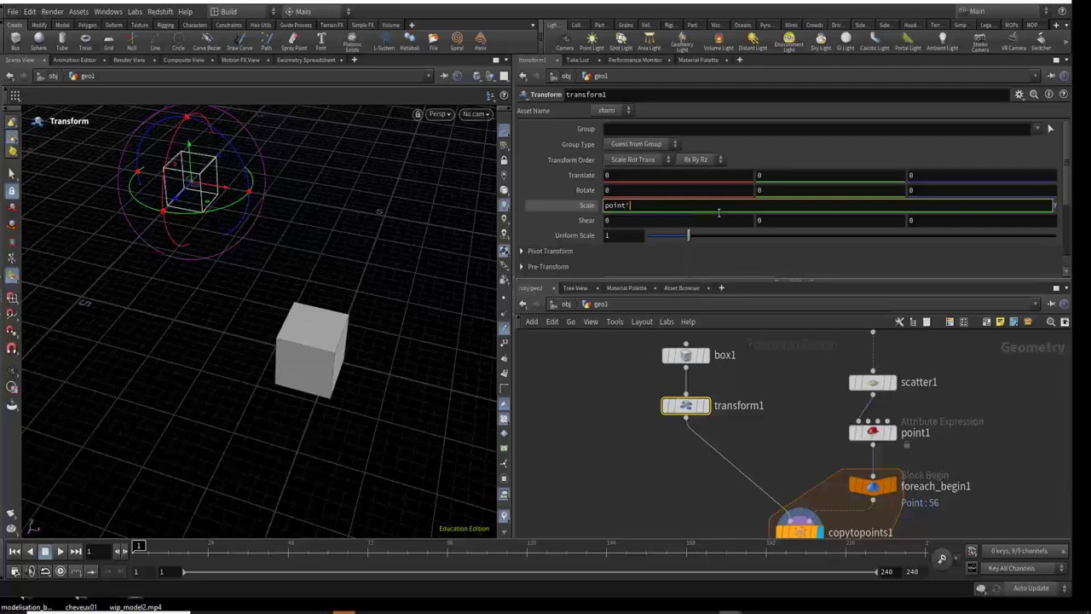
pyautogui.press('BackSpace')
pyautogui.write('(')
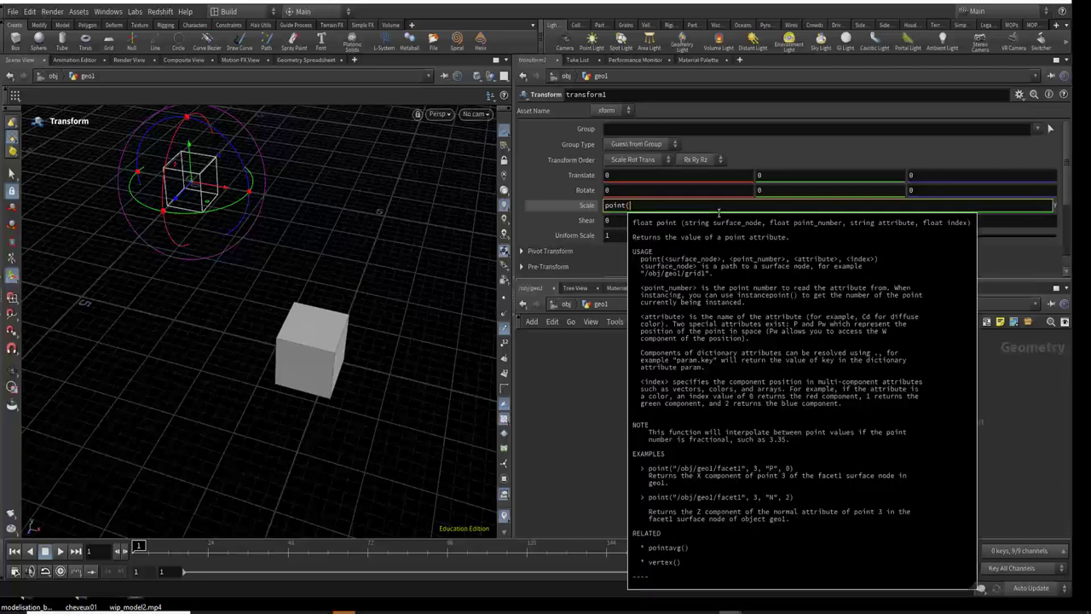
pyautogui.write('../')
pyautogui.click(549, 358)
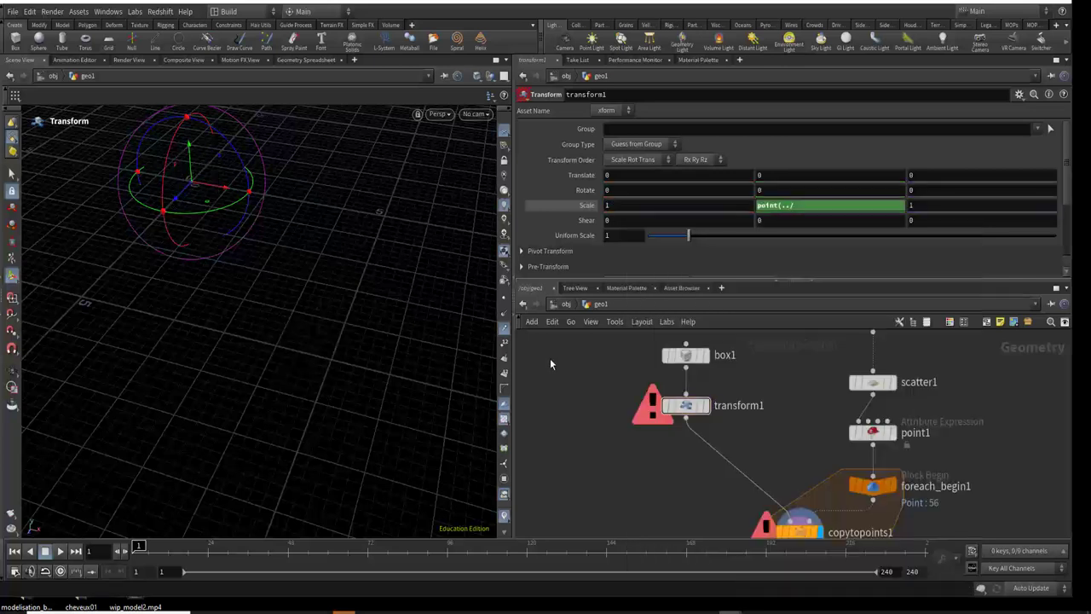
pyautogui.doubleClick(912, 487)
pyautogui.hotkey('ctrl', 'a')
pyautogui.hotkey('ctrl', 'c')
pyautogui.press('Return')
# Complete Scale Y as point("../foreach_begin1",0,scaley,0), then select point1.
pyautogui.click(793, 205)
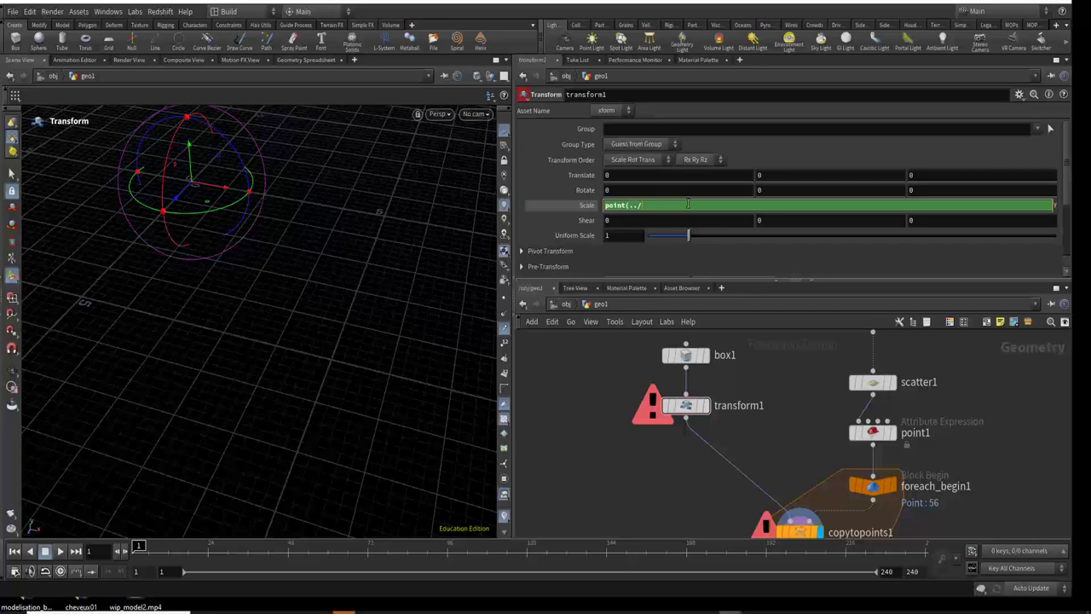
pyautogui.hotkey('ctrl', 'v')
pyautogui.write('"')
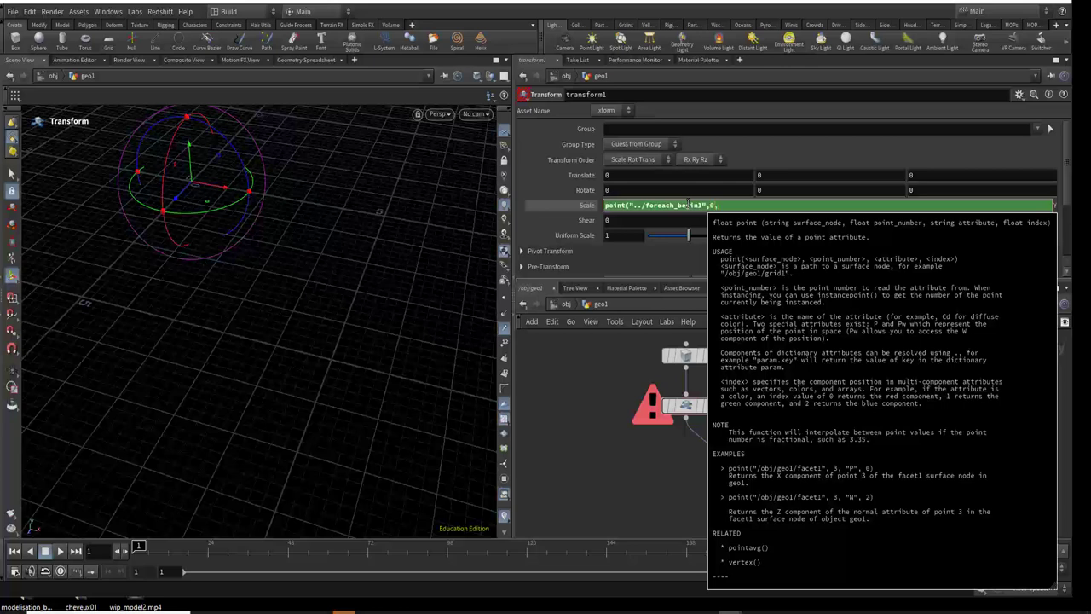
pyautogui.click(571, 394)
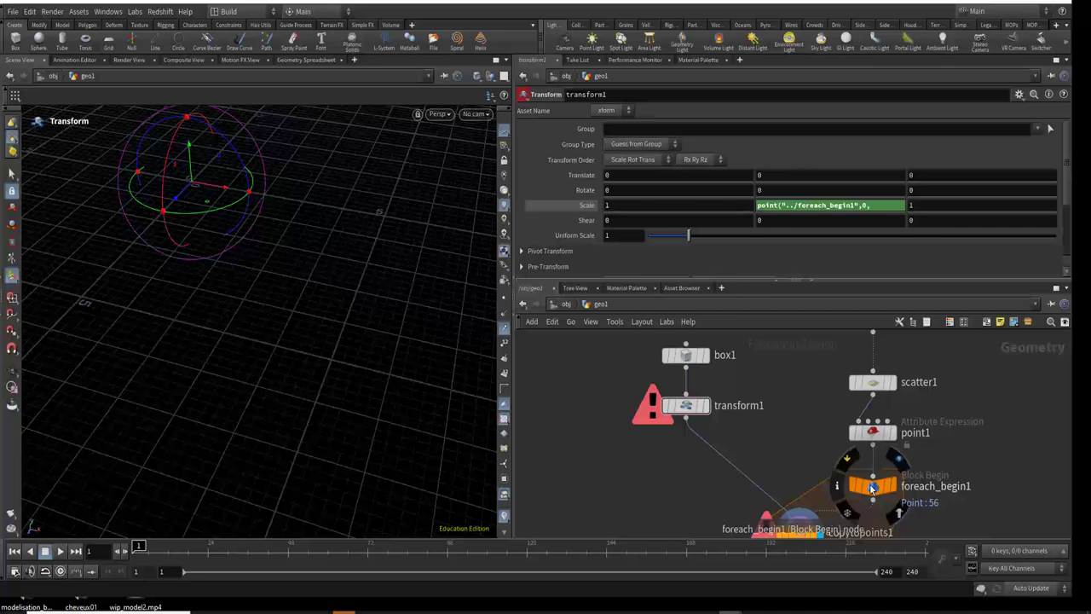
pyautogui.click(821, 207)
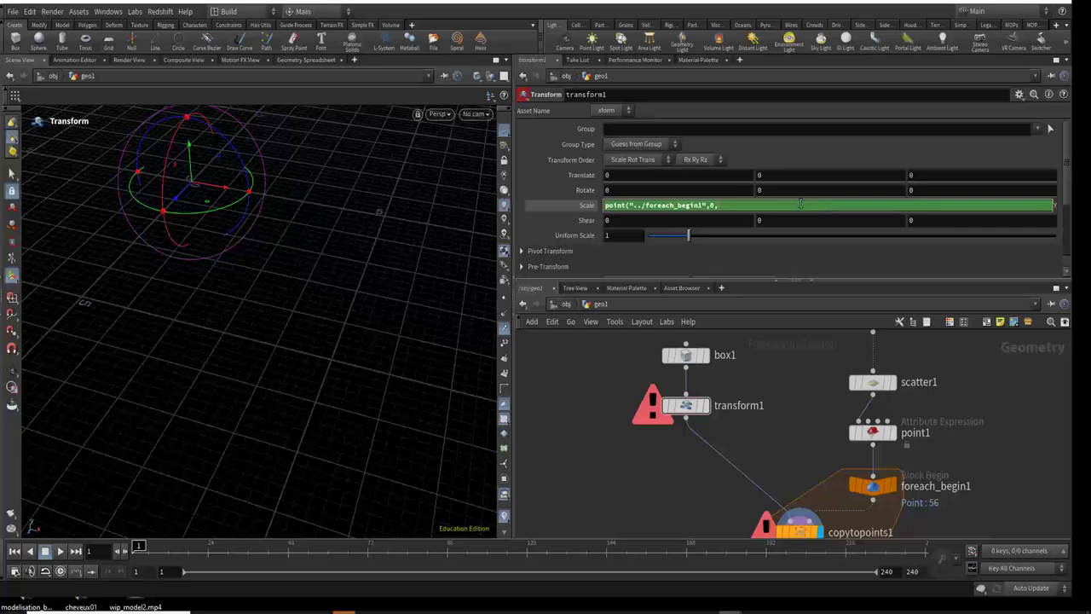
pyautogui.write('scale')
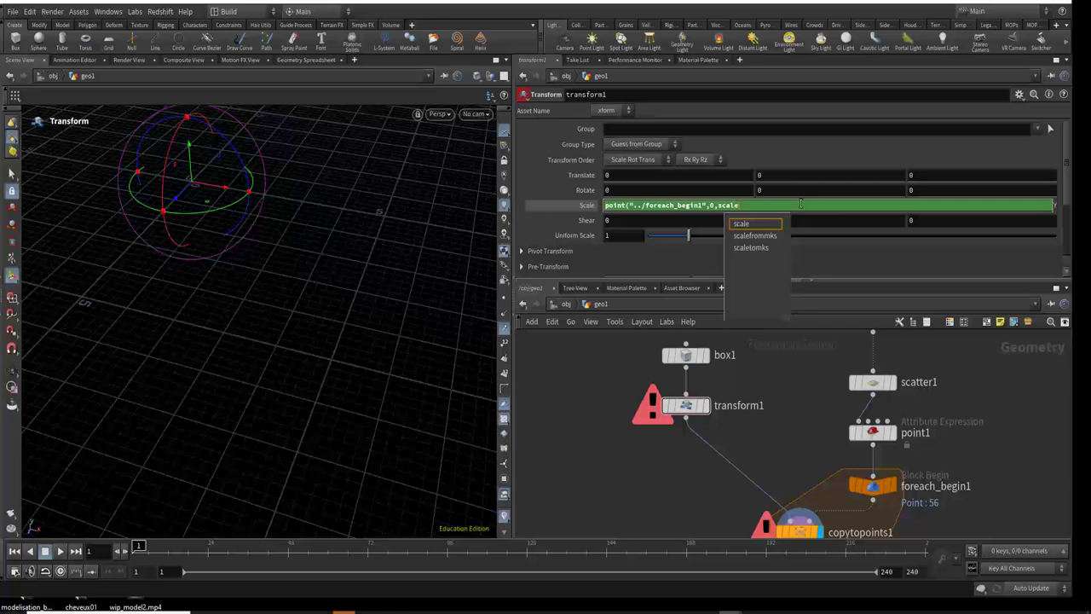
pyautogui.write('y,0')
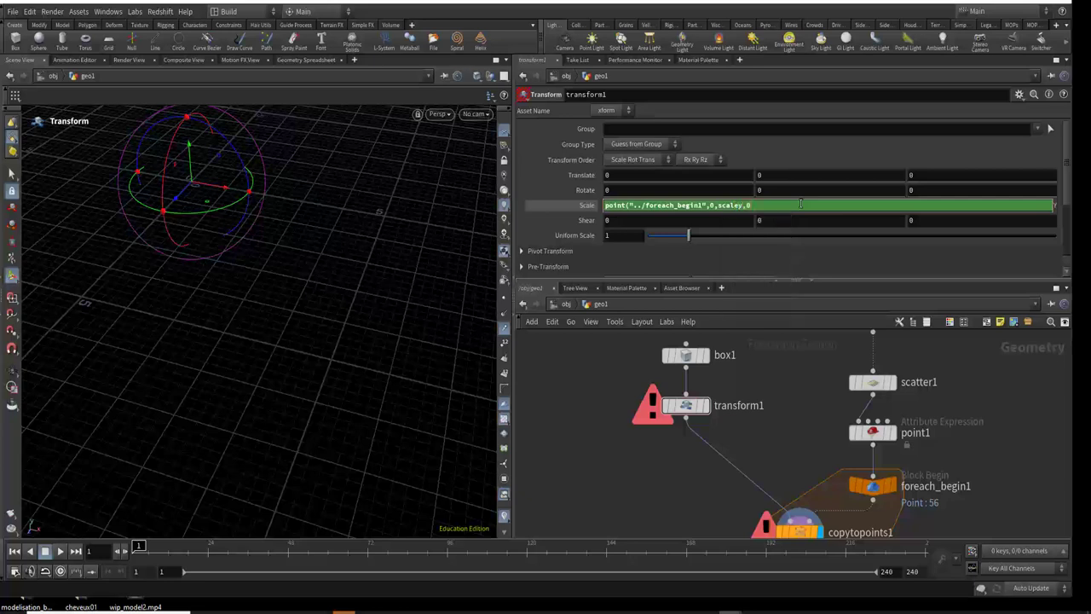
pyautogui.press('Return')
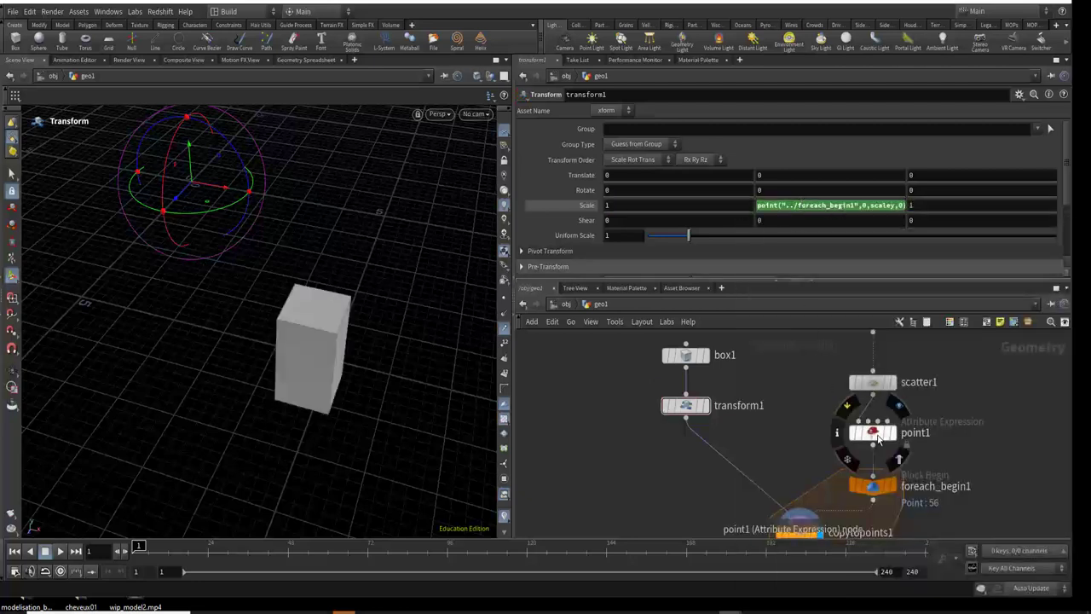
pyautogui.click(871, 436)
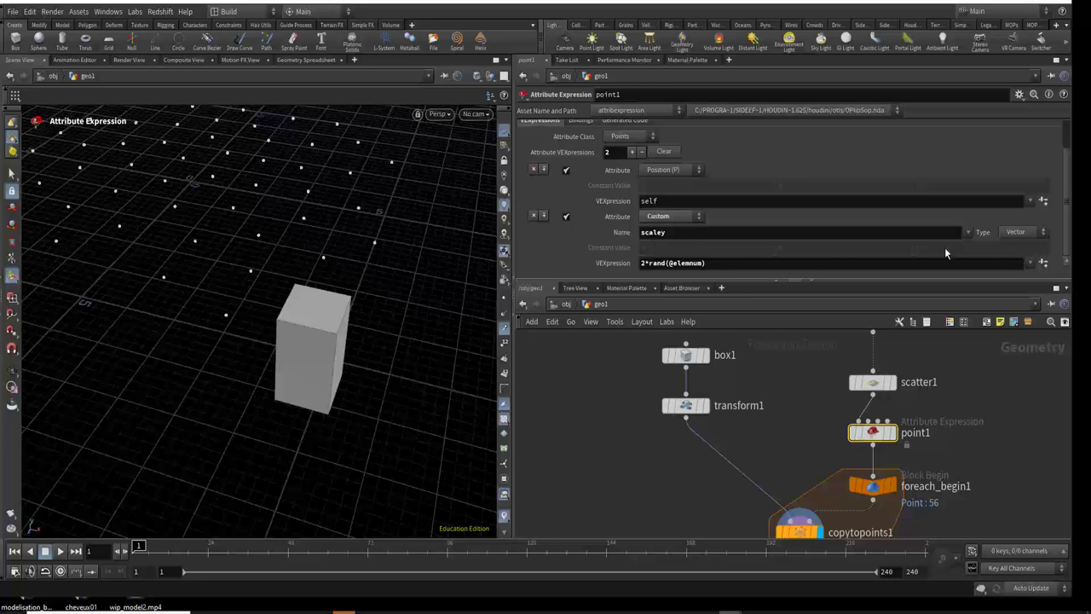
# Change point1's scaley type to Float and recheck transform1's Scale Y expression, keeping index 0.
pyautogui.click(1022, 232)
pyautogui.click(1014, 256)
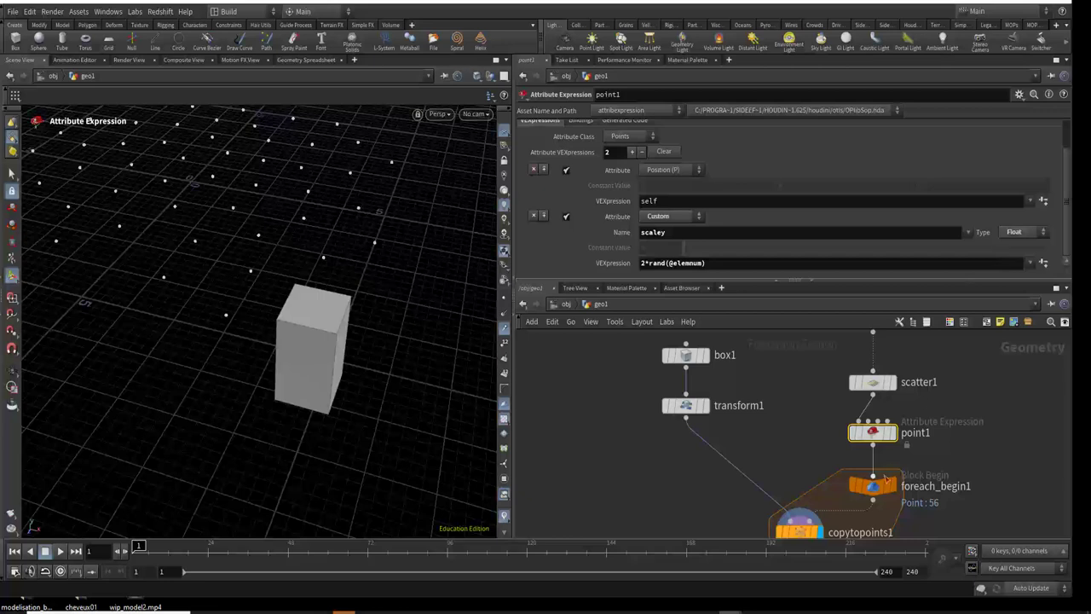
pyautogui.click(686, 405)
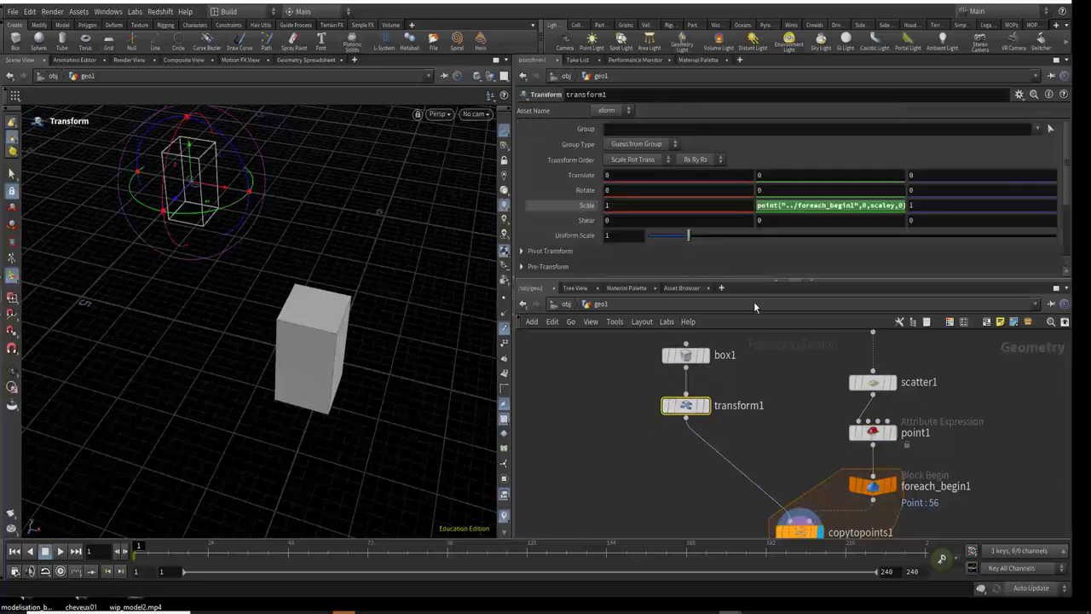
pyautogui.click(871, 205)
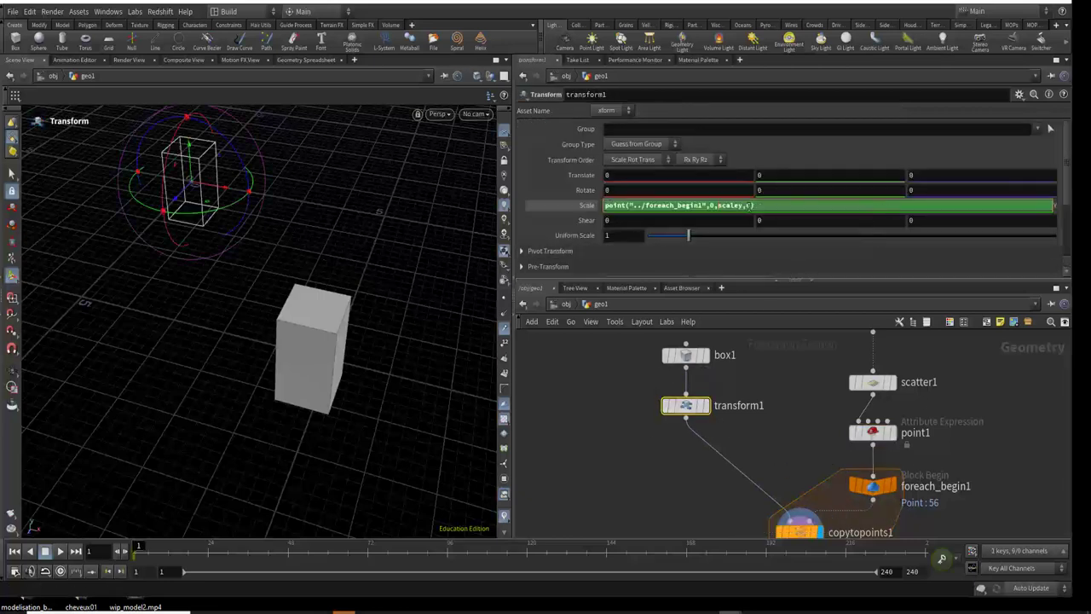
pyautogui.doubleClick(747, 206)
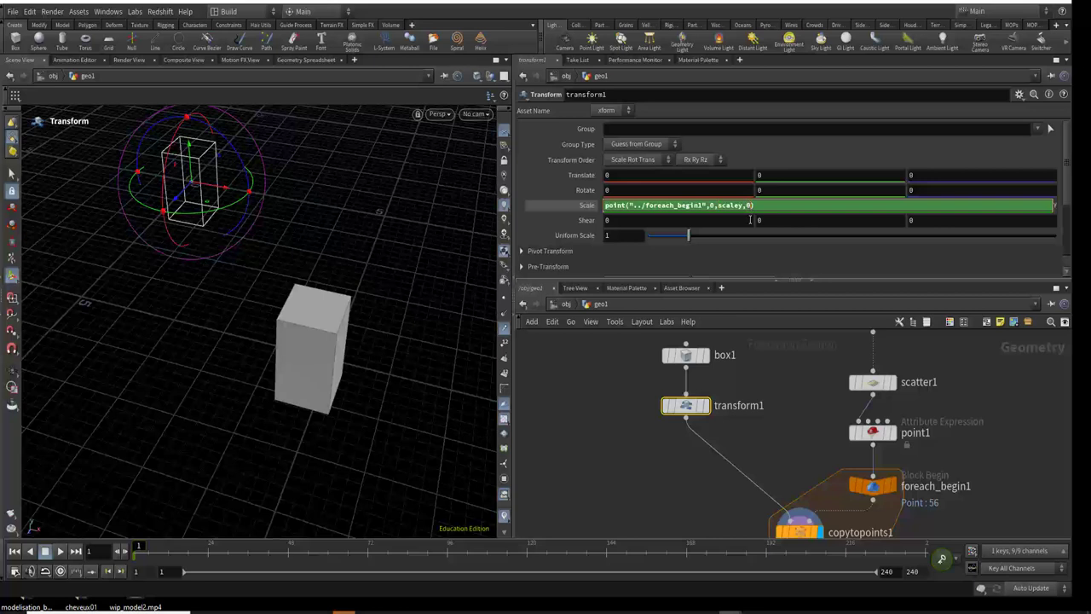
pyautogui.press('Return')
pyautogui.moveTo(686, 463); pyautogui.dragTo(637, 456, button='middle')
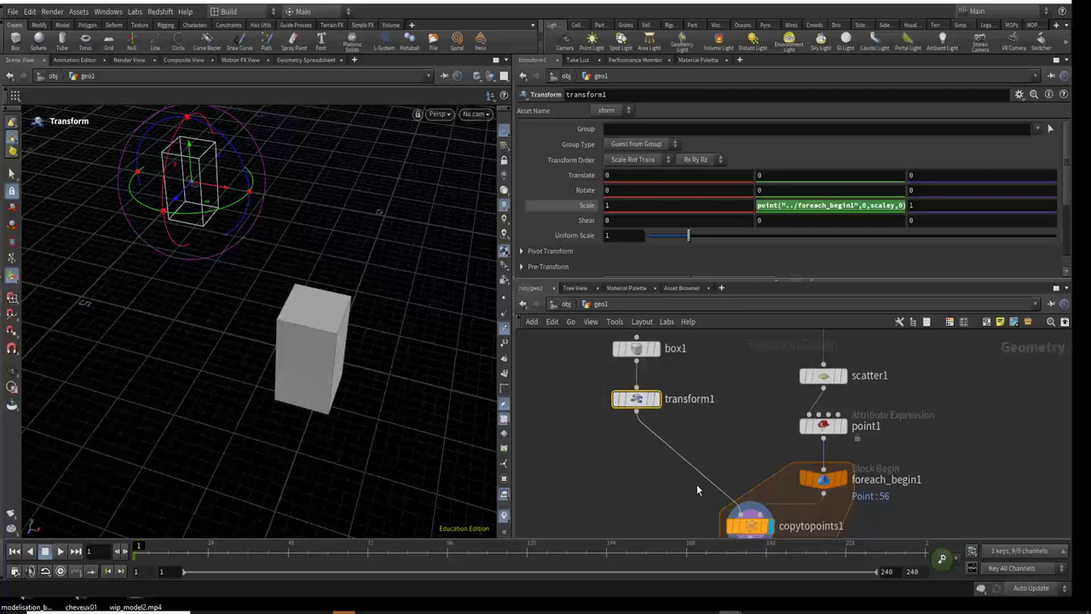
# Set the display flag on foreach_end1 and orbit and dolly in on the boxes.
pyautogui.scroll(-3, 696, 484)
pyautogui.scroll(-3, 778, 494)
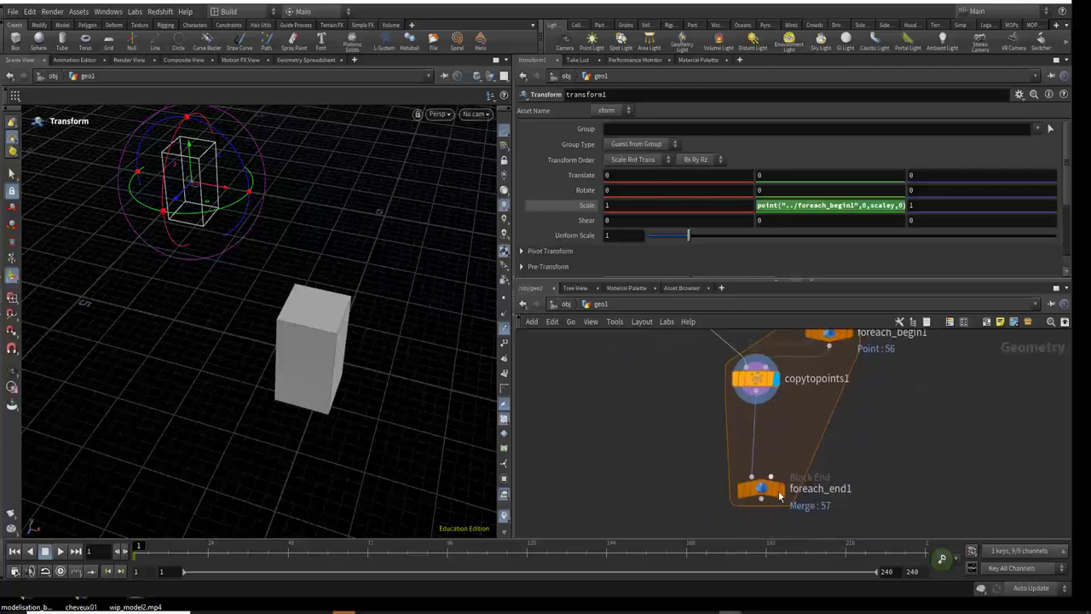
pyautogui.click(780, 494)
pyautogui.press('Escape')
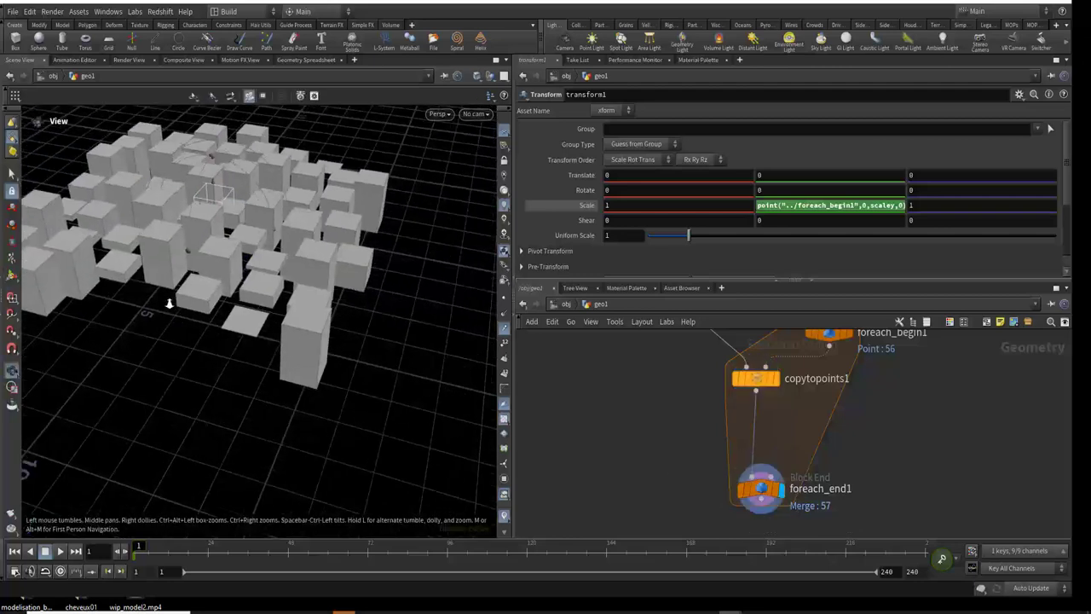
pyautogui.moveTo(169, 303)
pyautogui.mouseDown()
pyautogui.moveTo(224, 407)
pyautogui.moveTo(243, 390)
pyautogui.moveTo(237, 370)
pyautogui.mouseUp()
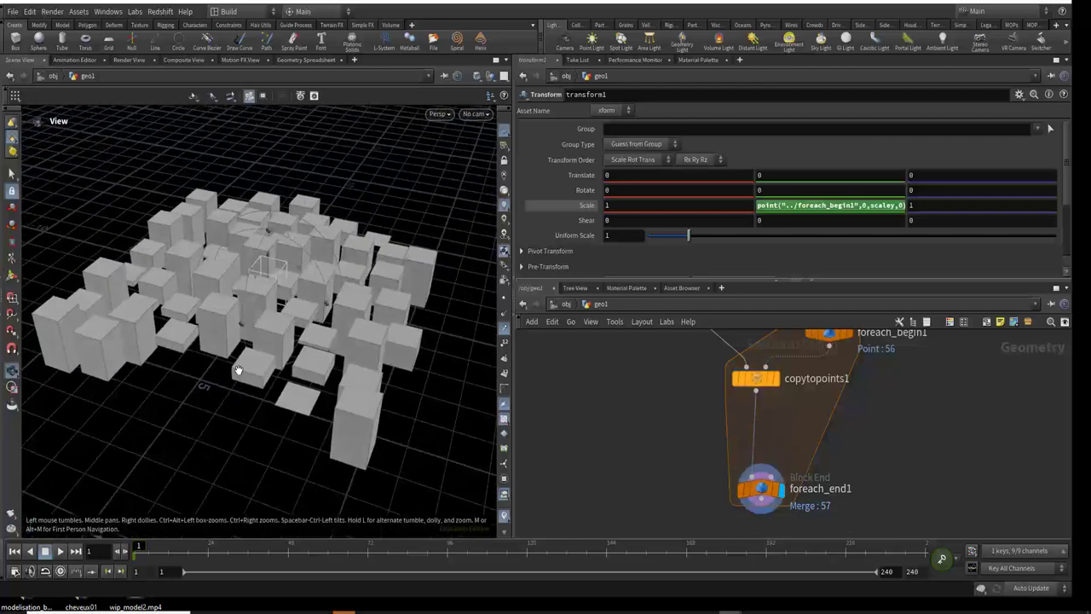
pyautogui.moveTo(238, 370); pyautogui.dragTo(337, 388, button='right')
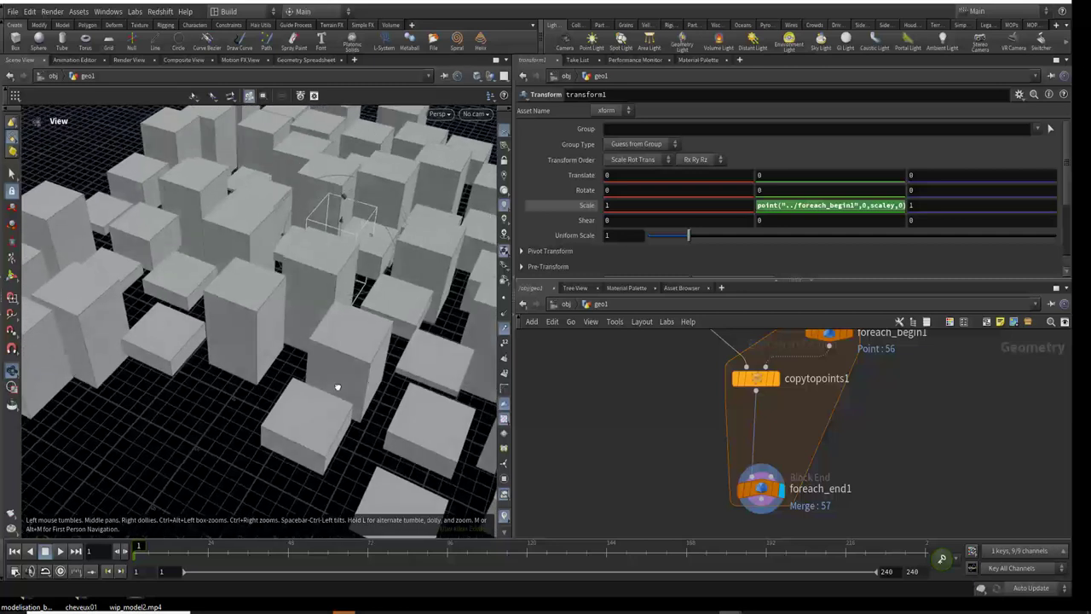
pyautogui.press('Return')
# Tidy the network by nudging point1, scatter1 and foreach_begin1 slightly upward.
pyautogui.moveTo(863, 367)
pyautogui.mouseDown(button='middle')
pyautogui.moveTo(833, 445)
pyautogui.moveTo(859, 501)
pyautogui.mouseUp(button='middle')
pyautogui.scroll(-1, 886, 466)
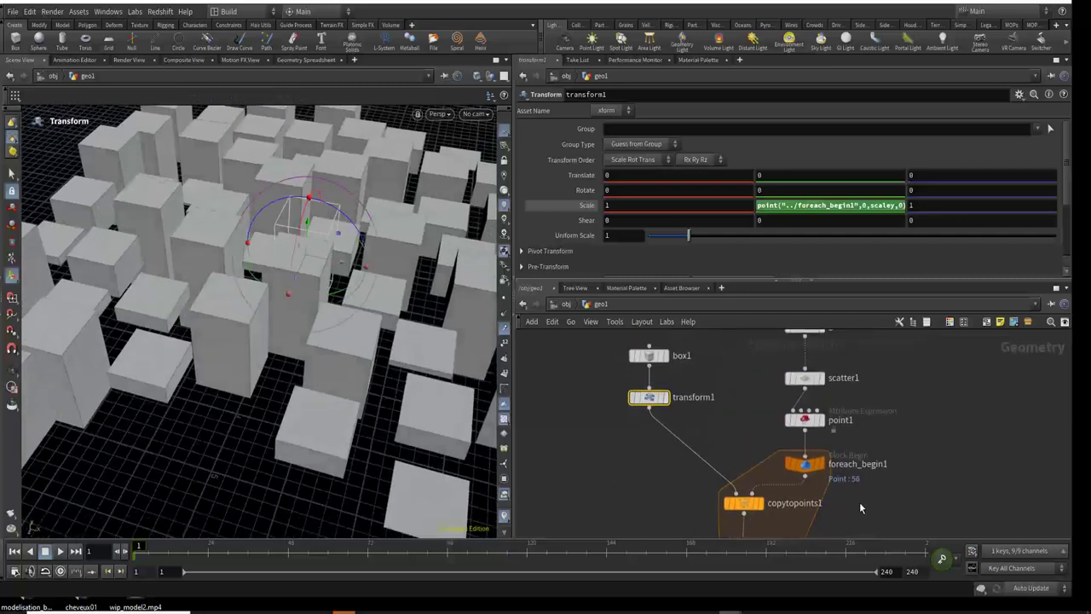
pyautogui.moveTo(806, 429); pyautogui.dragTo(806, 423)
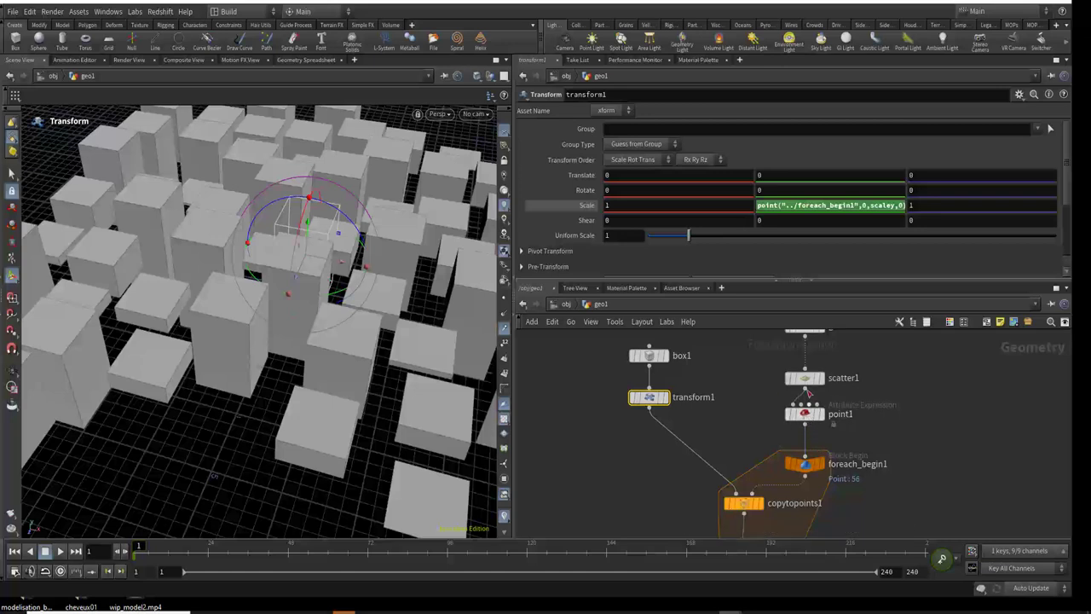
pyautogui.moveTo(810, 383); pyautogui.dragTo(809, 372)
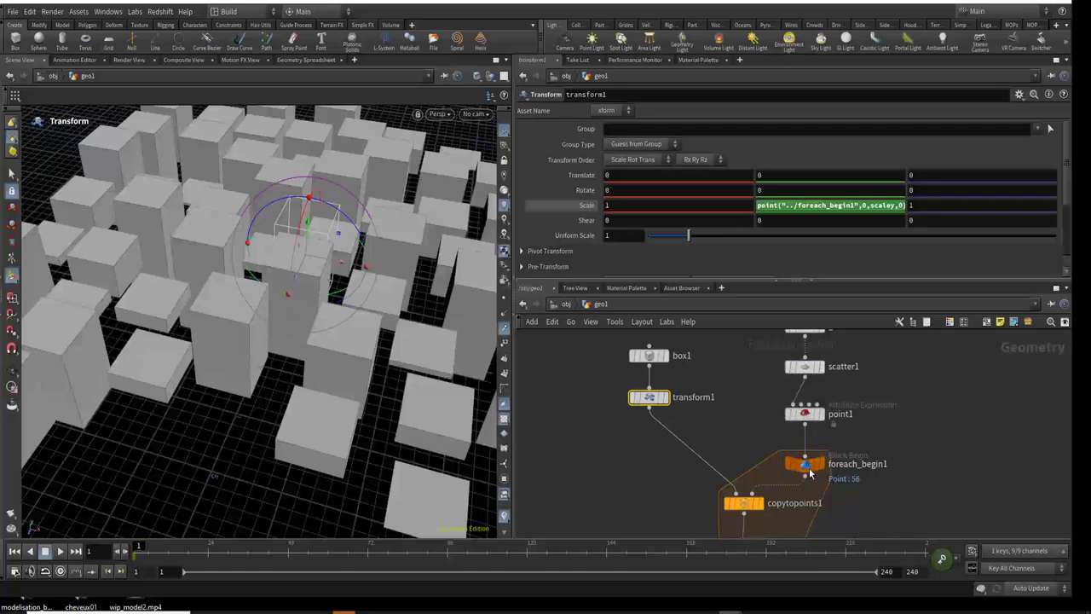
pyautogui.moveTo(805, 464); pyautogui.dragTo(805, 454)
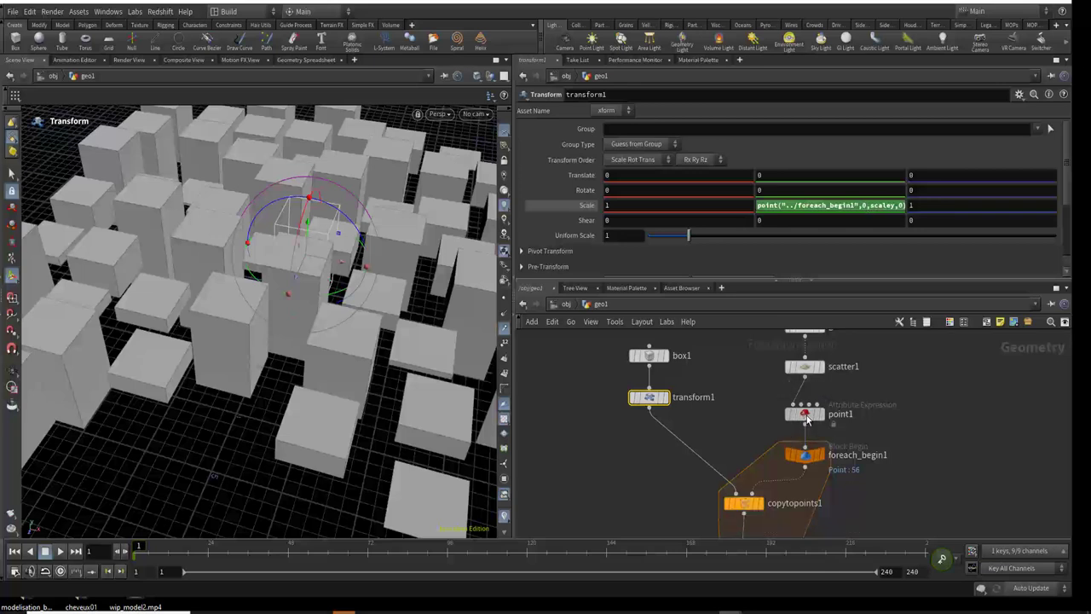
# Check point1's settings and foreach_begin1's node info for the scaley attribute.
pyautogui.click(805, 414)
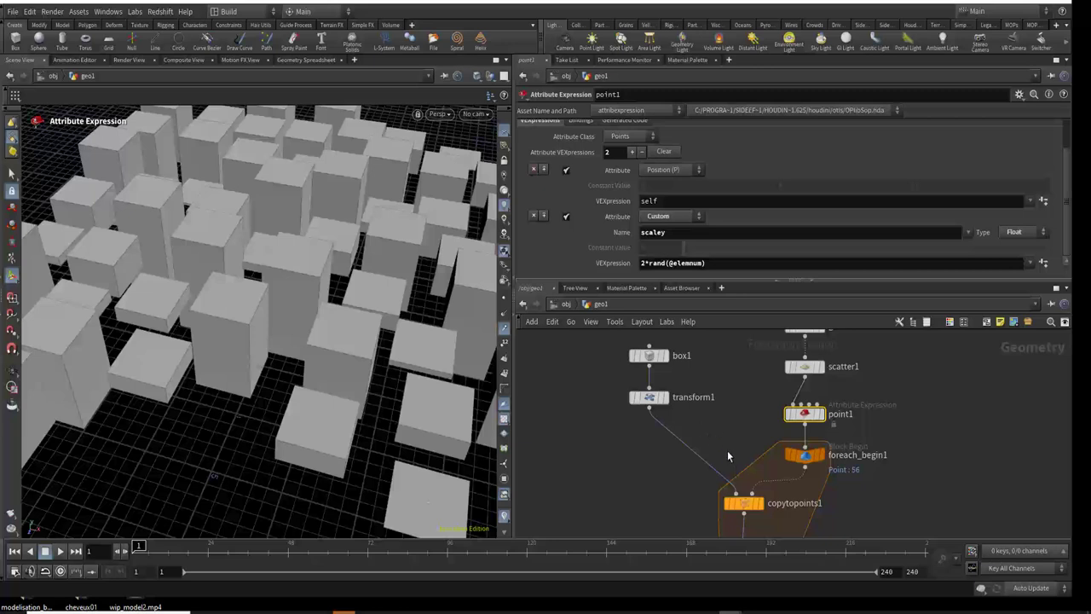
pyautogui.moveTo(724, 449); pyautogui.dragTo(688, 360, button='middle')
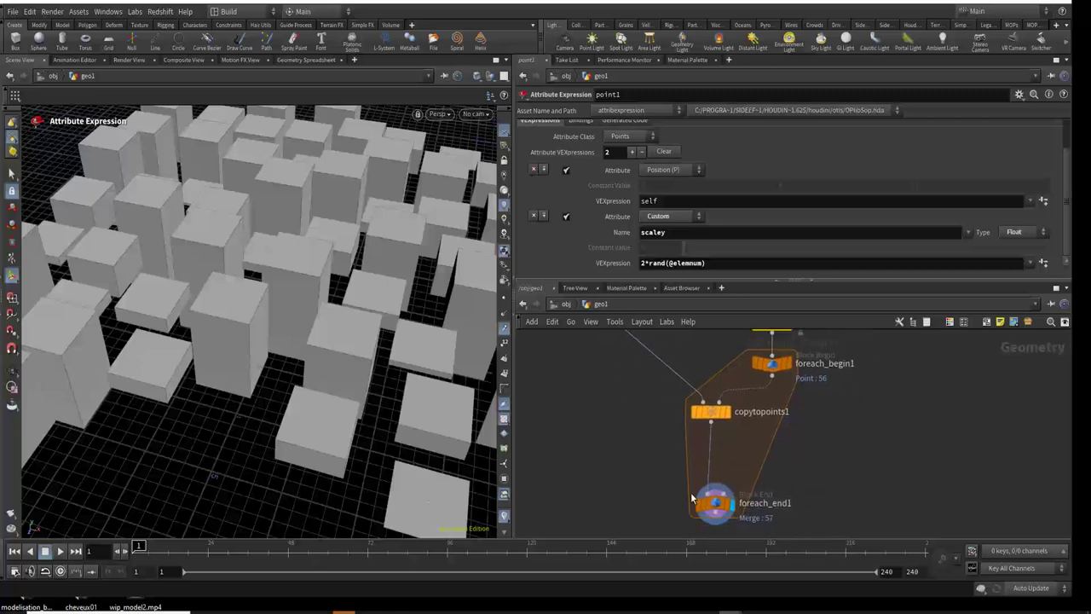
pyautogui.moveTo(712, 505); pyautogui.dragTo(708, 507)
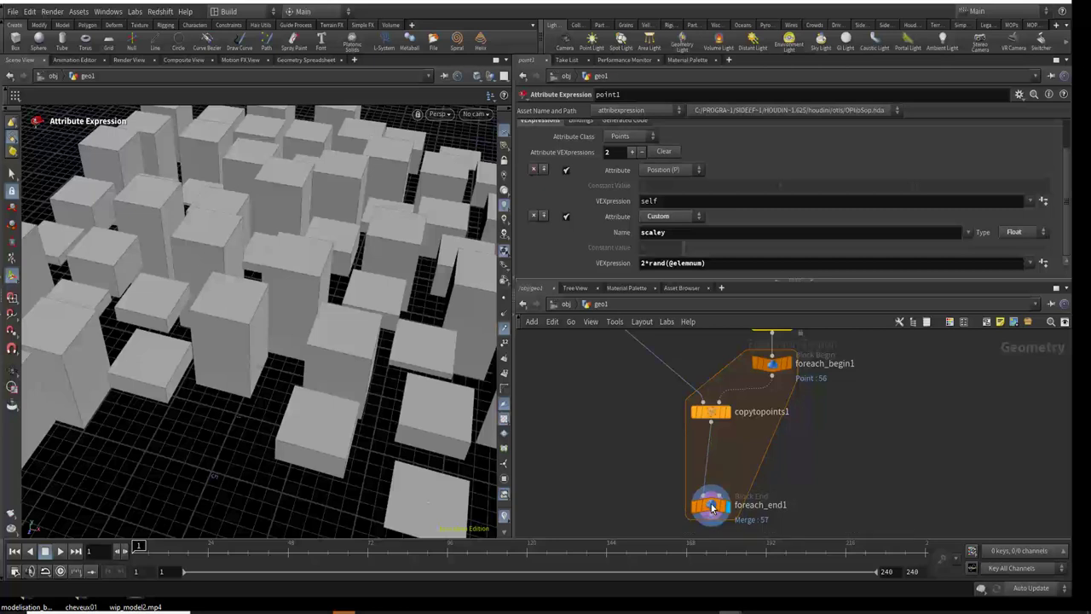
pyautogui.moveTo(809, 441); pyautogui.dragTo(795, 528, button='middle')
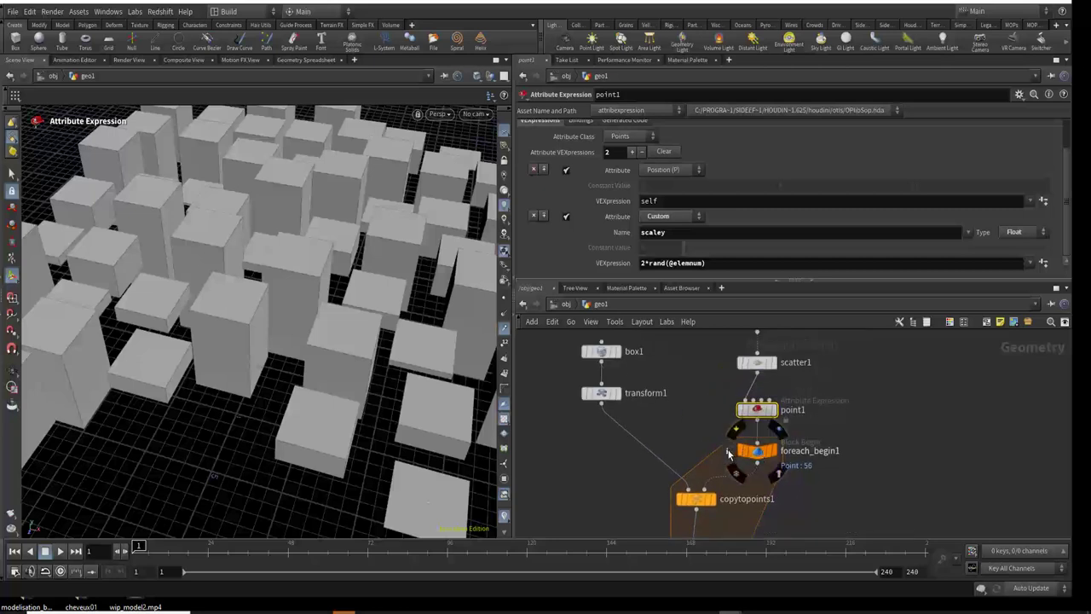
pyautogui.click(729, 453)
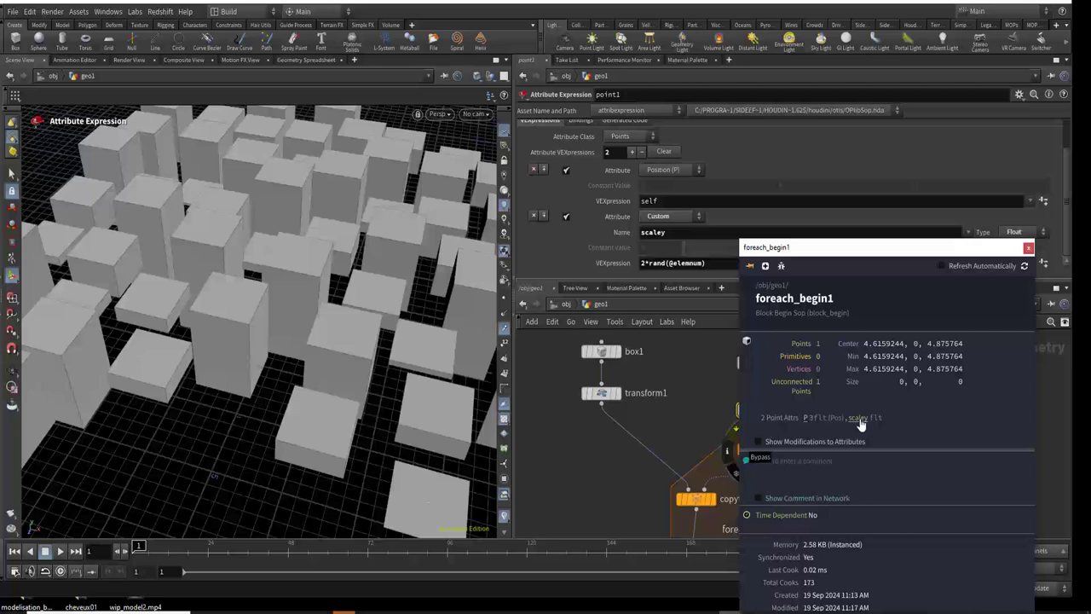
pyautogui.click(1028, 248)
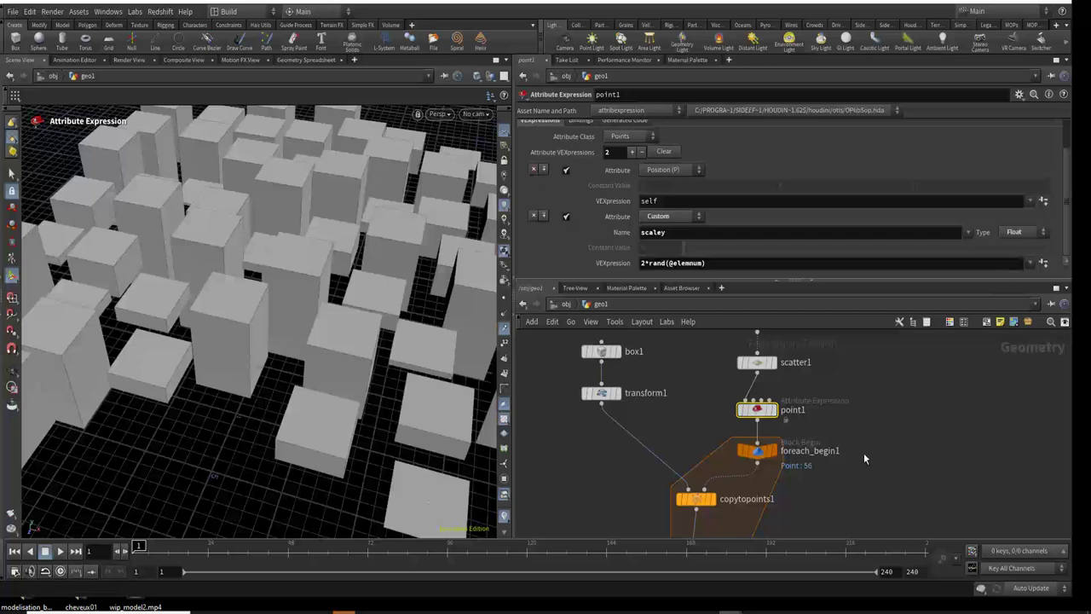
# Inspect foreach_end1's node info, then show its points in the Geometry Spreadsheet.
pyautogui.moveTo(686, 533); pyautogui.dragTo(682, 417, button='middle')
pyautogui.click(682, 475)
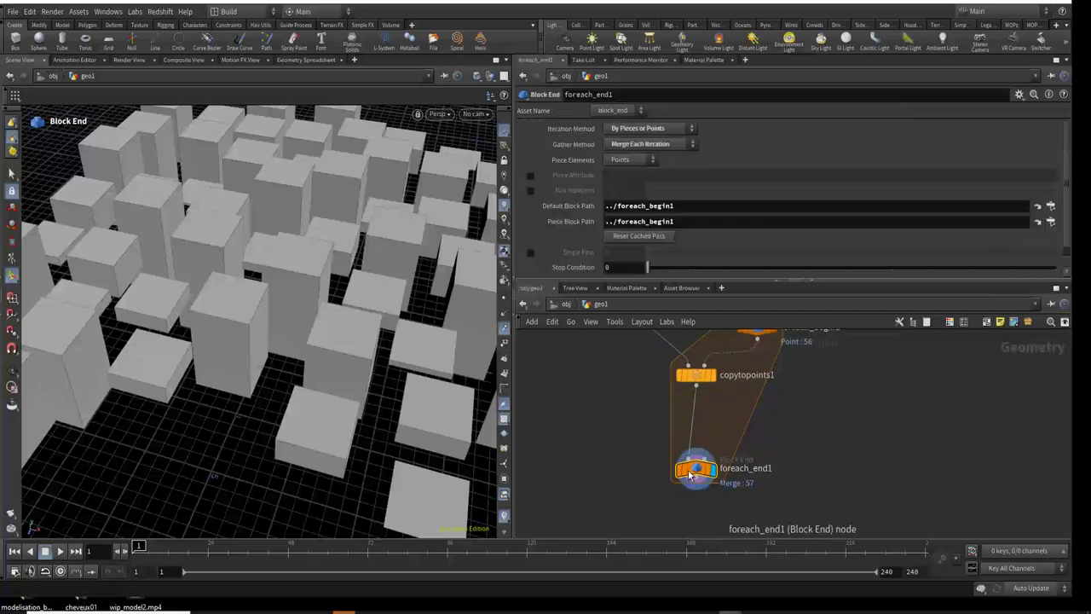
pyautogui.middleClick(669, 474)
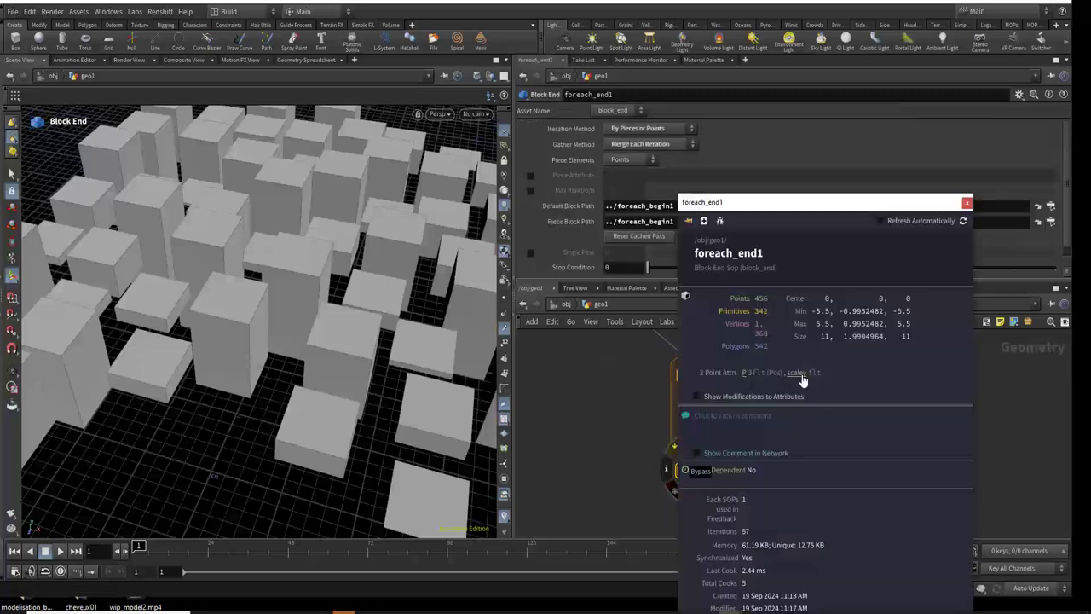
pyautogui.click(966, 202)
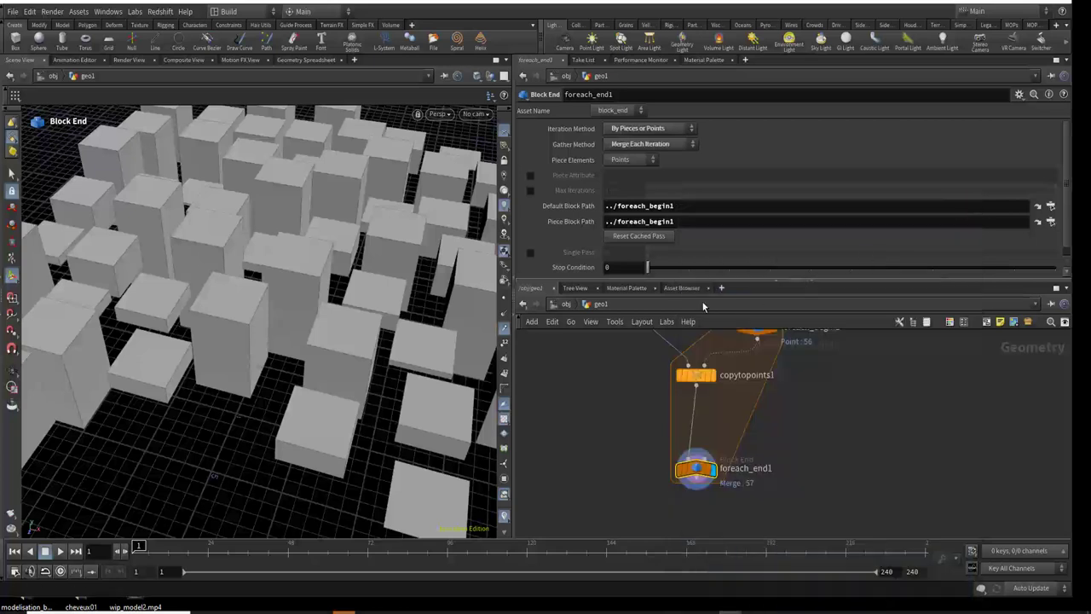
pyautogui.click(285, 62)
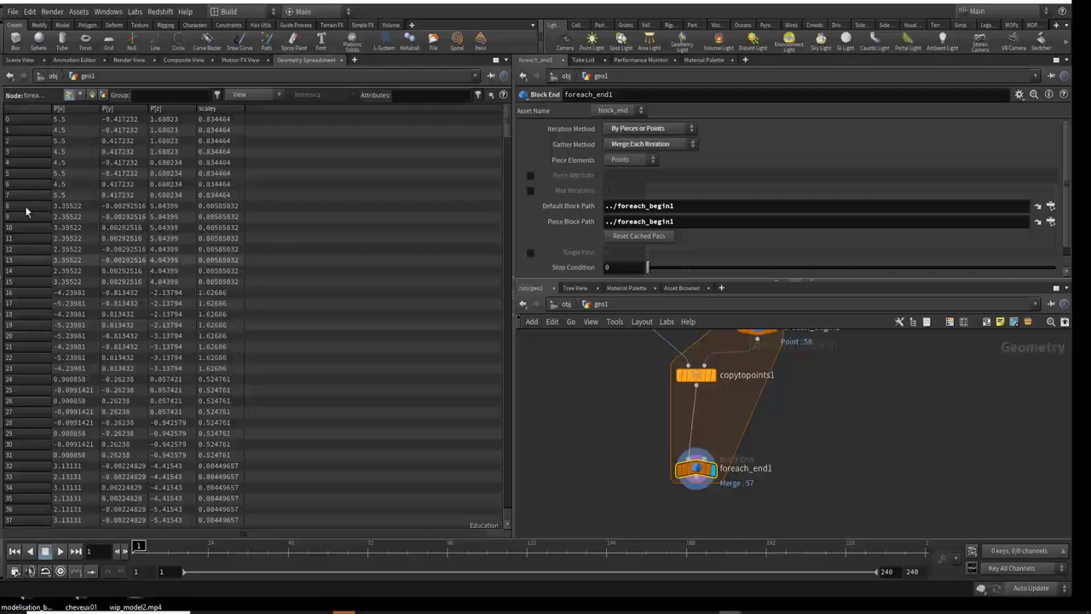
# Return to the Scene View and inspect transform1's parameters and geometry info.
pyautogui.click(28, 61)
pyautogui.moveTo(652, 448); pyautogui.dragTo(704, 512, button='middle')
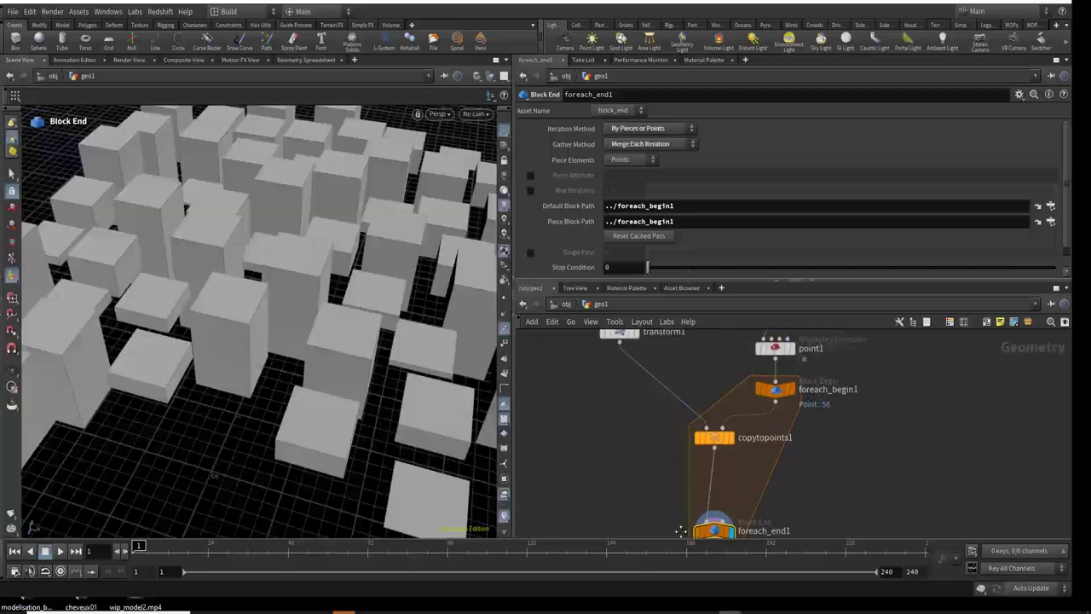
pyautogui.click(639, 367)
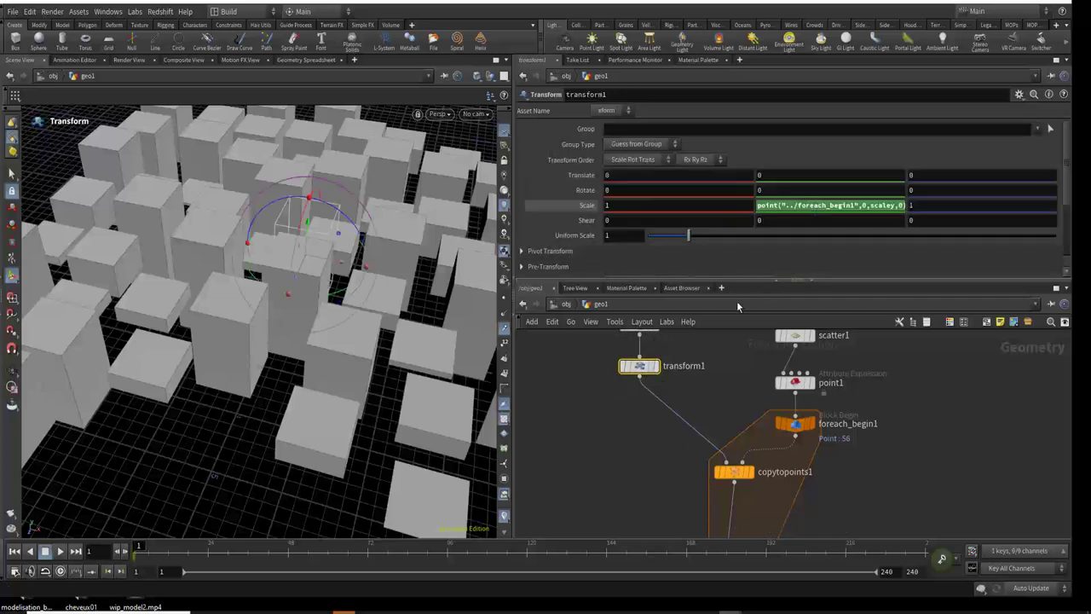
pyautogui.click(612, 368)
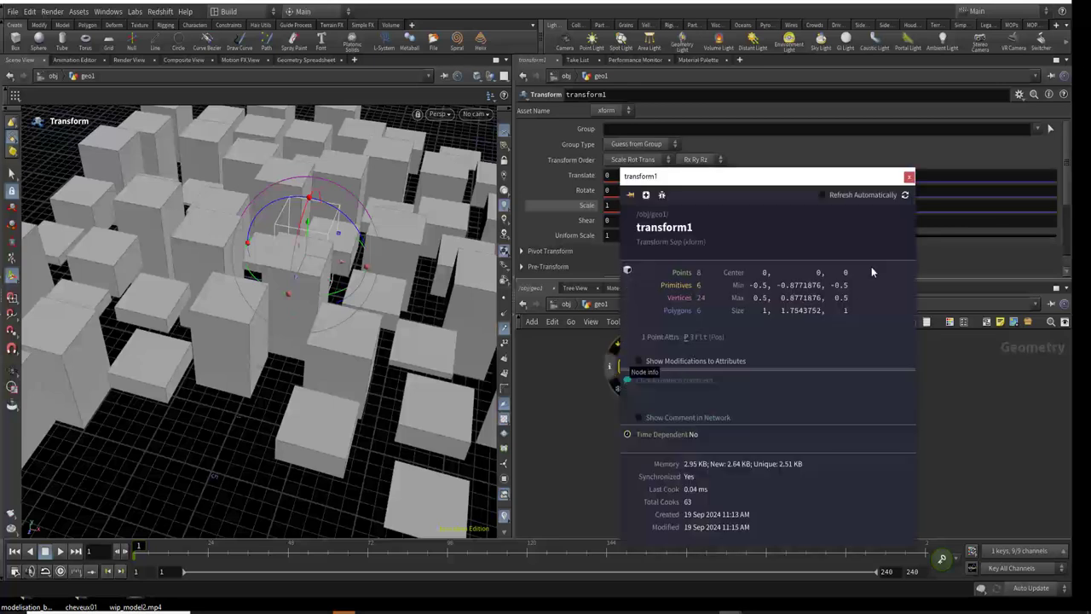
pyautogui.click(909, 177)
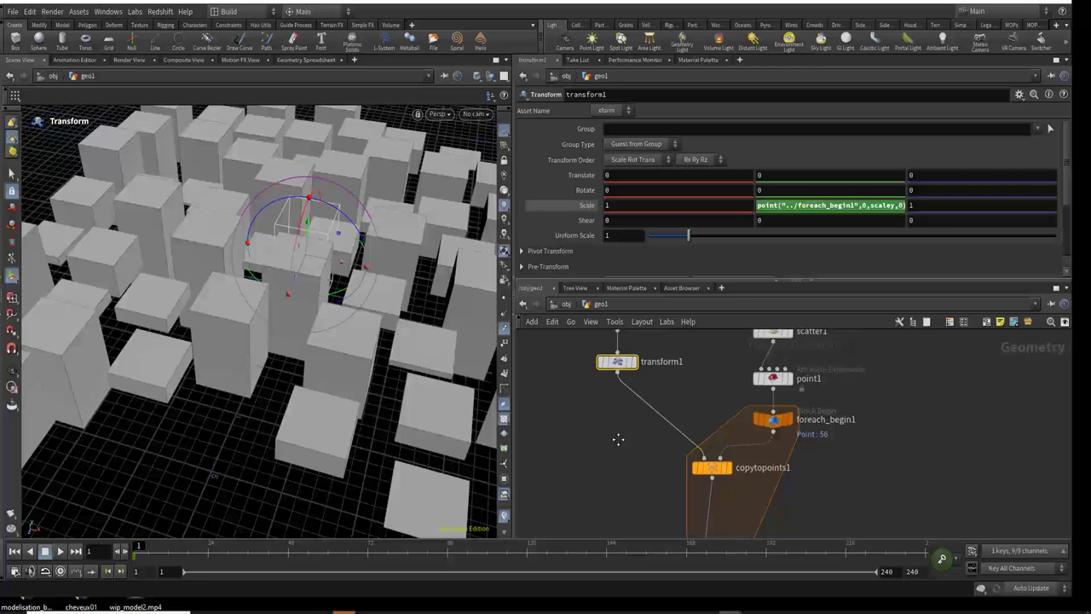
pyautogui.moveTo(655, 460); pyautogui.dragTo(608, 405, button='middle')
# Show copytopoints1's parameters and pan the network to see the loop and upstream nodes.
pyautogui.click(691, 422)
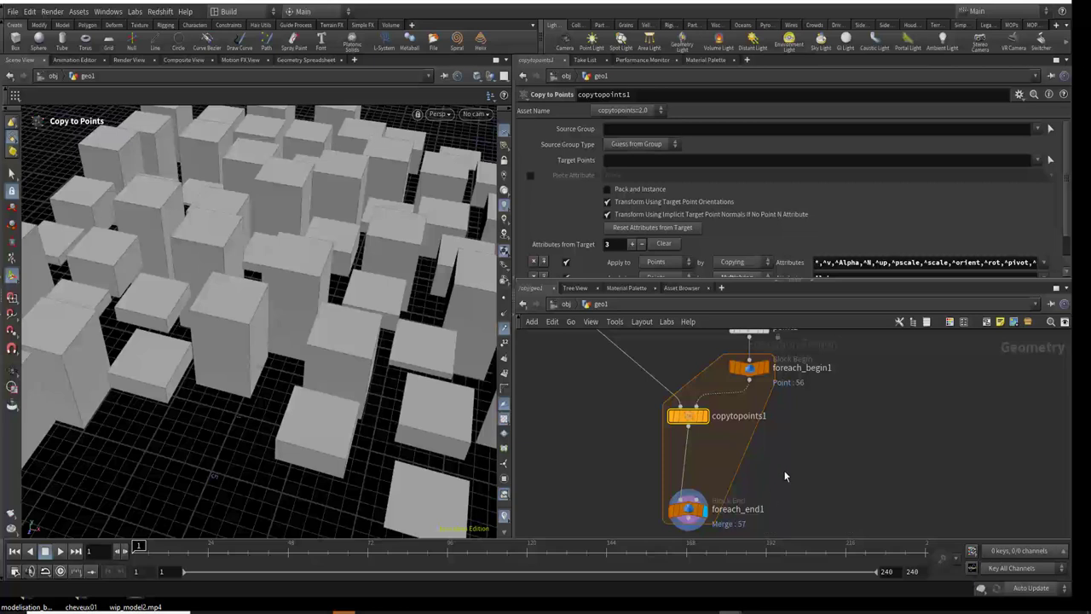
pyautogui.scroll(-2, 792, 458)
pyautogui.moveTo(791, 457); pyautogui.dragTo(800, 505, button='middle')
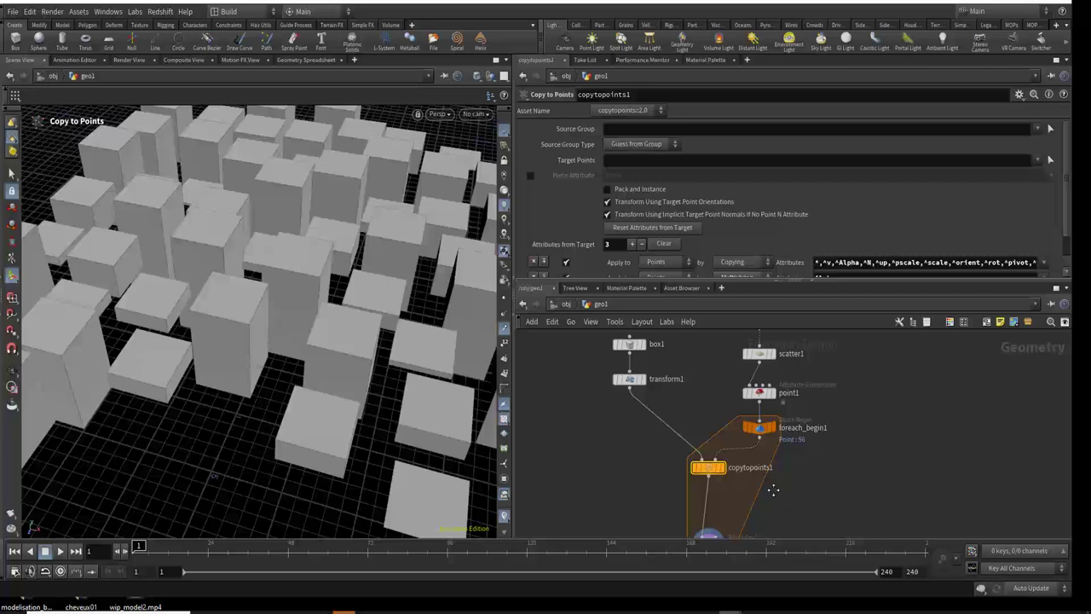
pyautogui.moveTo(782, 502); pyautogui.dragTo(761, 468, button='middle')
pyautogui.moveTo(691, 517); pyautogui.dragTo(692, 514)
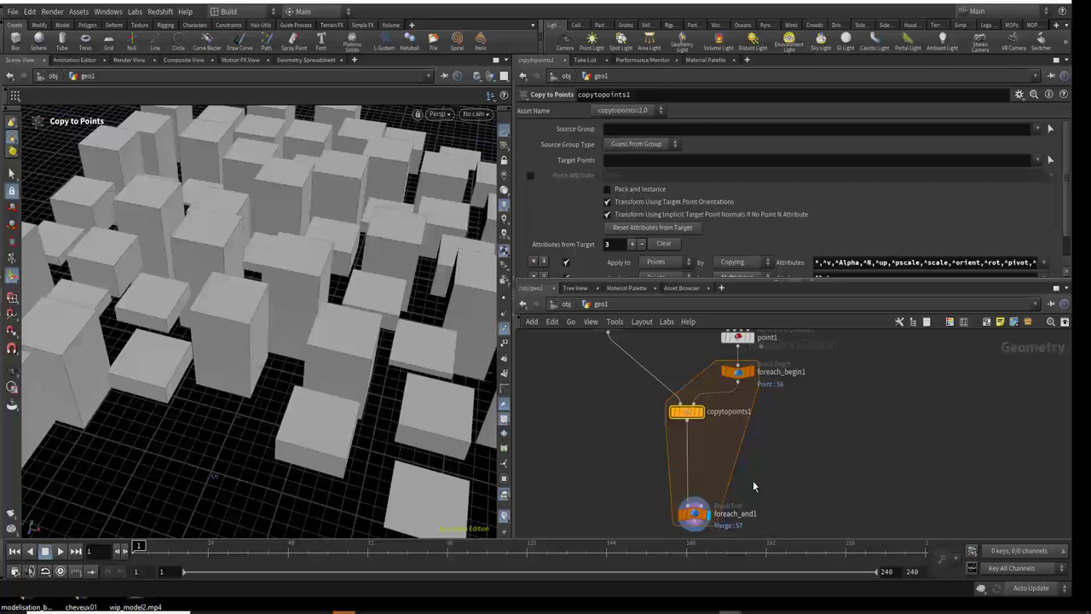
pyautogui.moveTo(755, 481); pyautogui.dragTo(759, 523, button='middle')
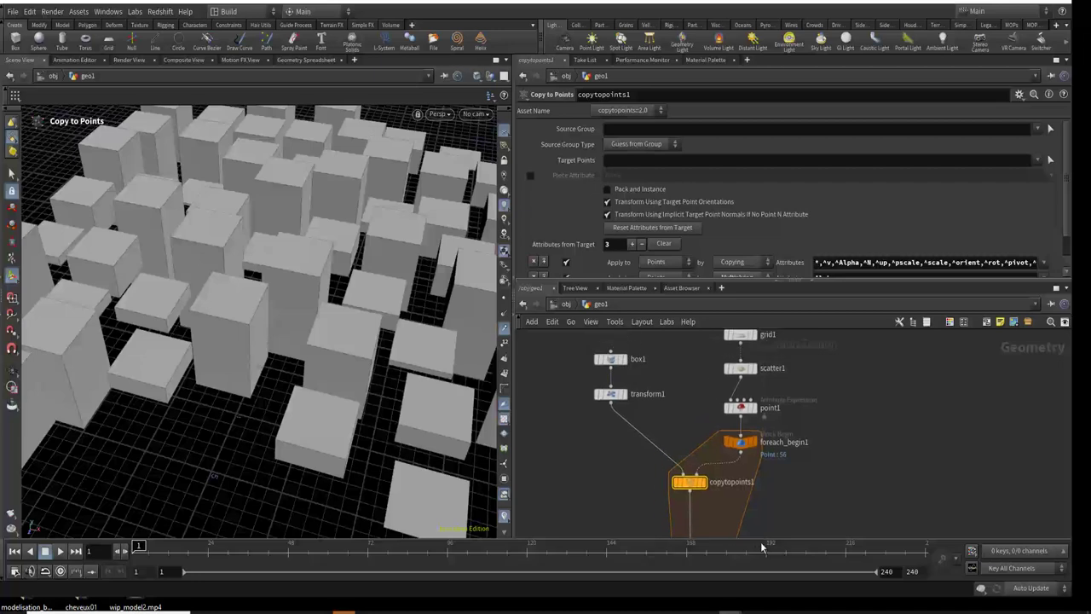